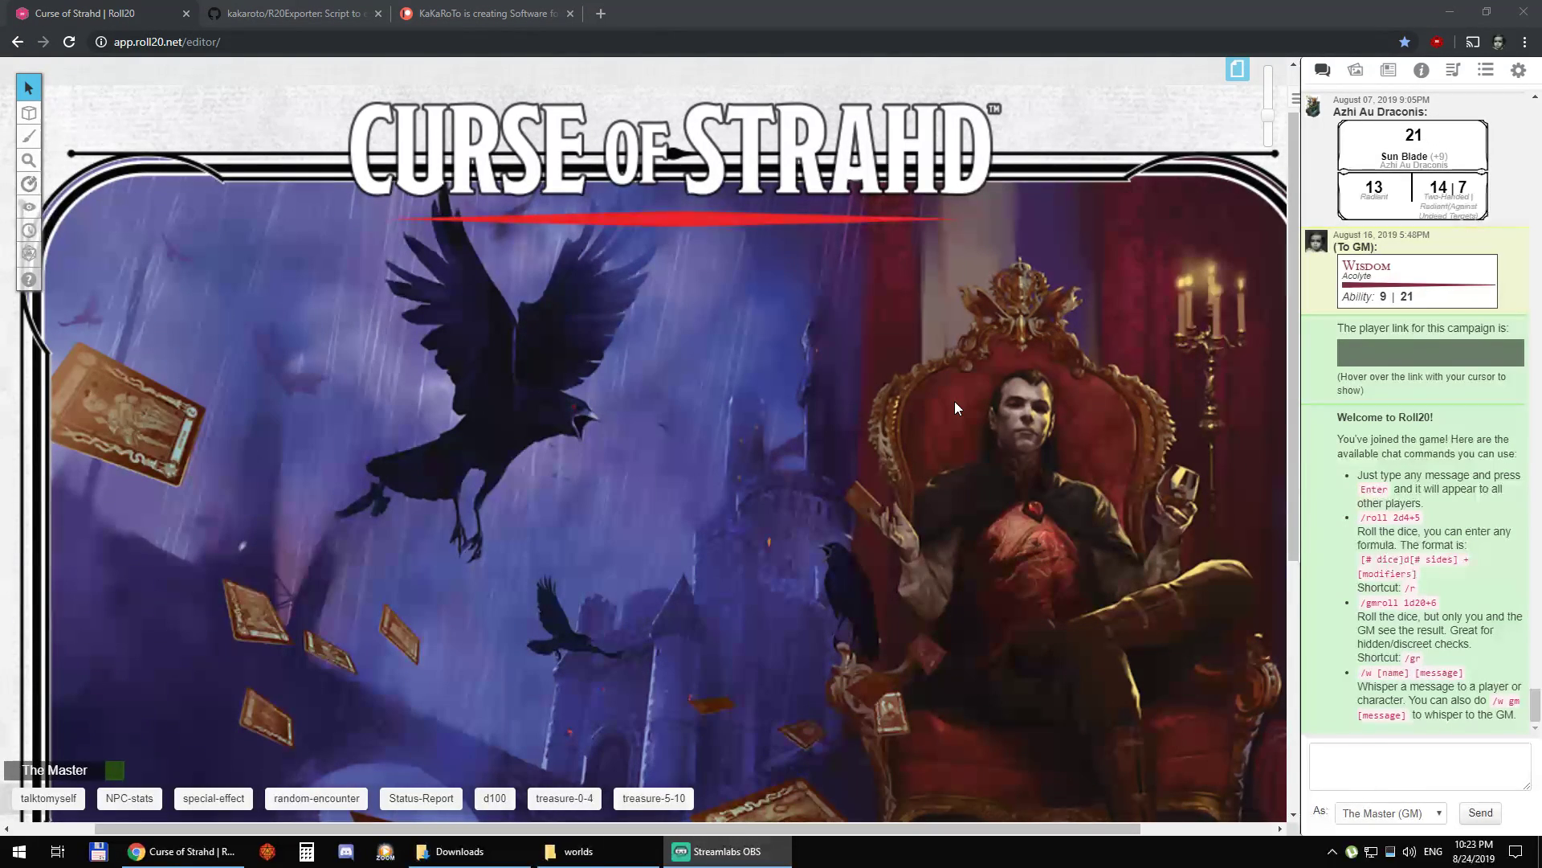
# Step: Examine the Curse of Strahd campaign's landing page, page list, jukebox playlists and journal entries
pyautogui.scroll(-2, 1289, 256)
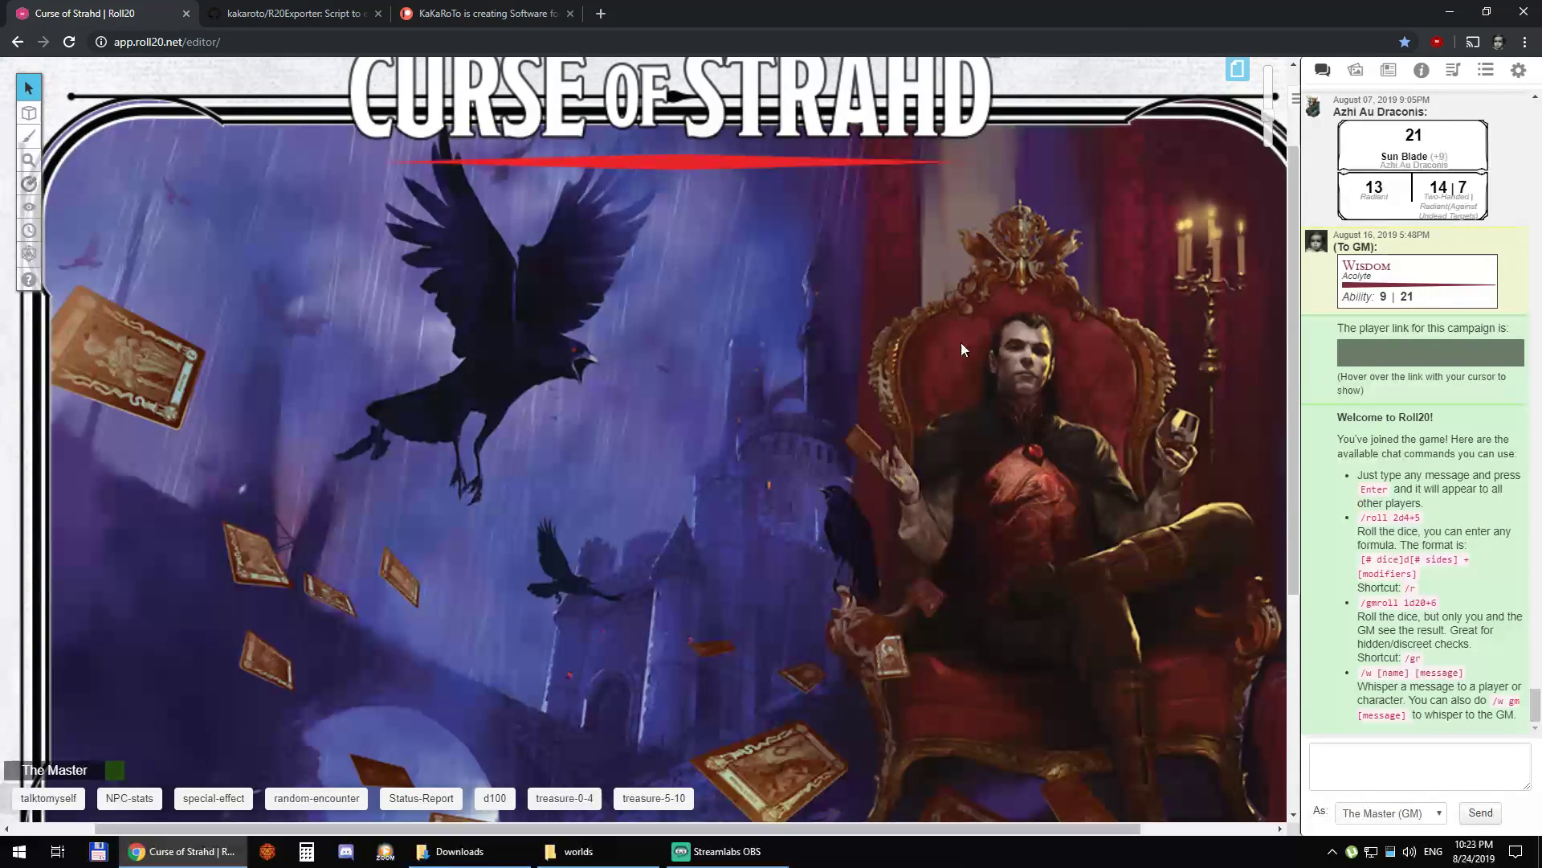
pyautogui.scroll(1, 1290, 246)
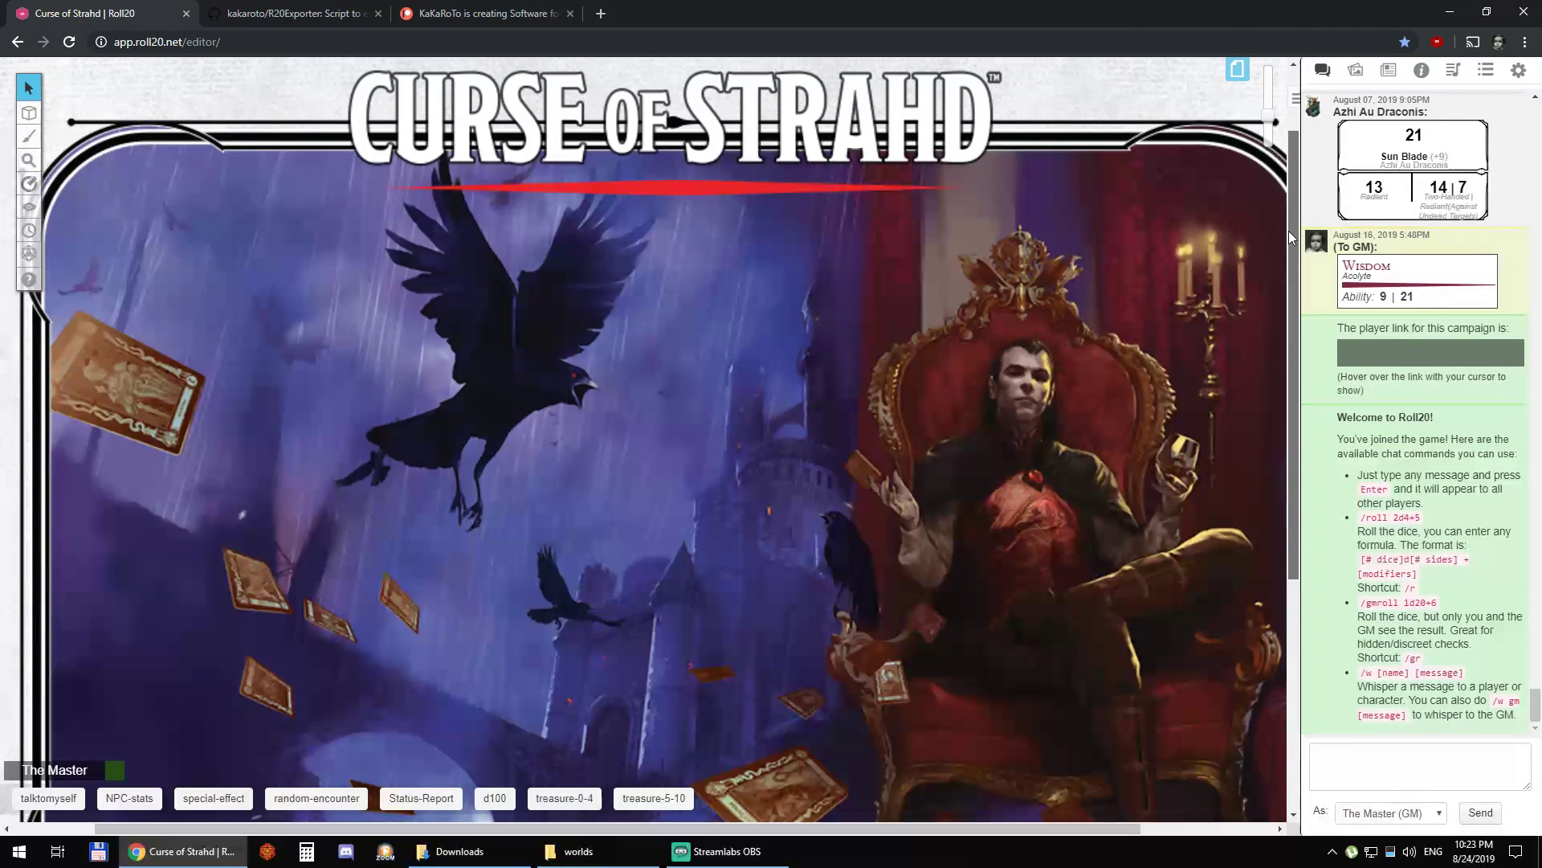
pyautogui.click(1237, 70)
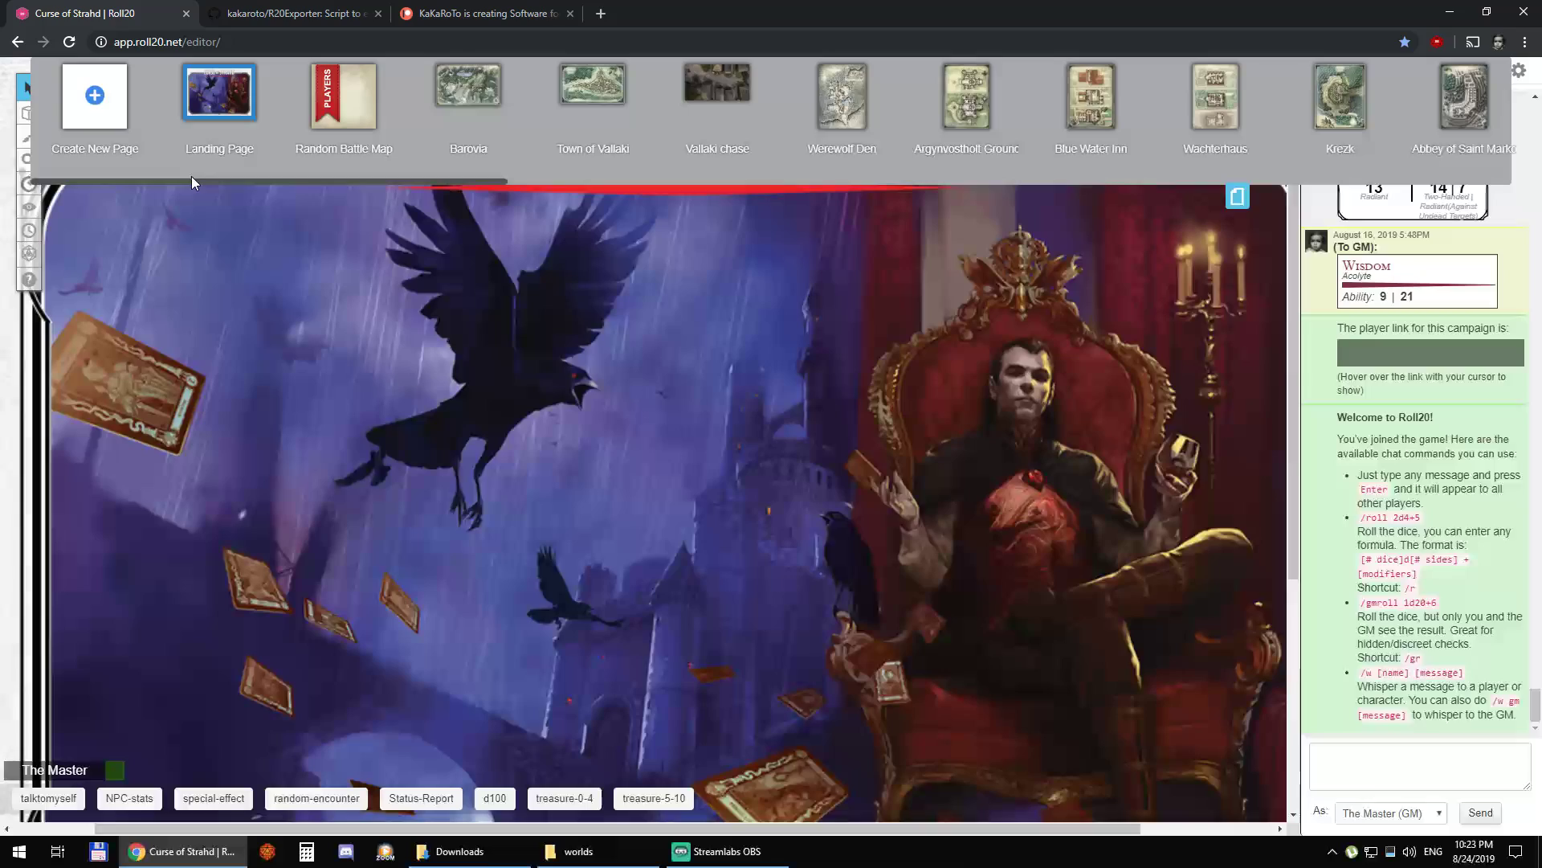
pyautogui.moveTo(191, 176); pyautogui.dragTo(123, 199)
pyautogui.click(1235, 197)
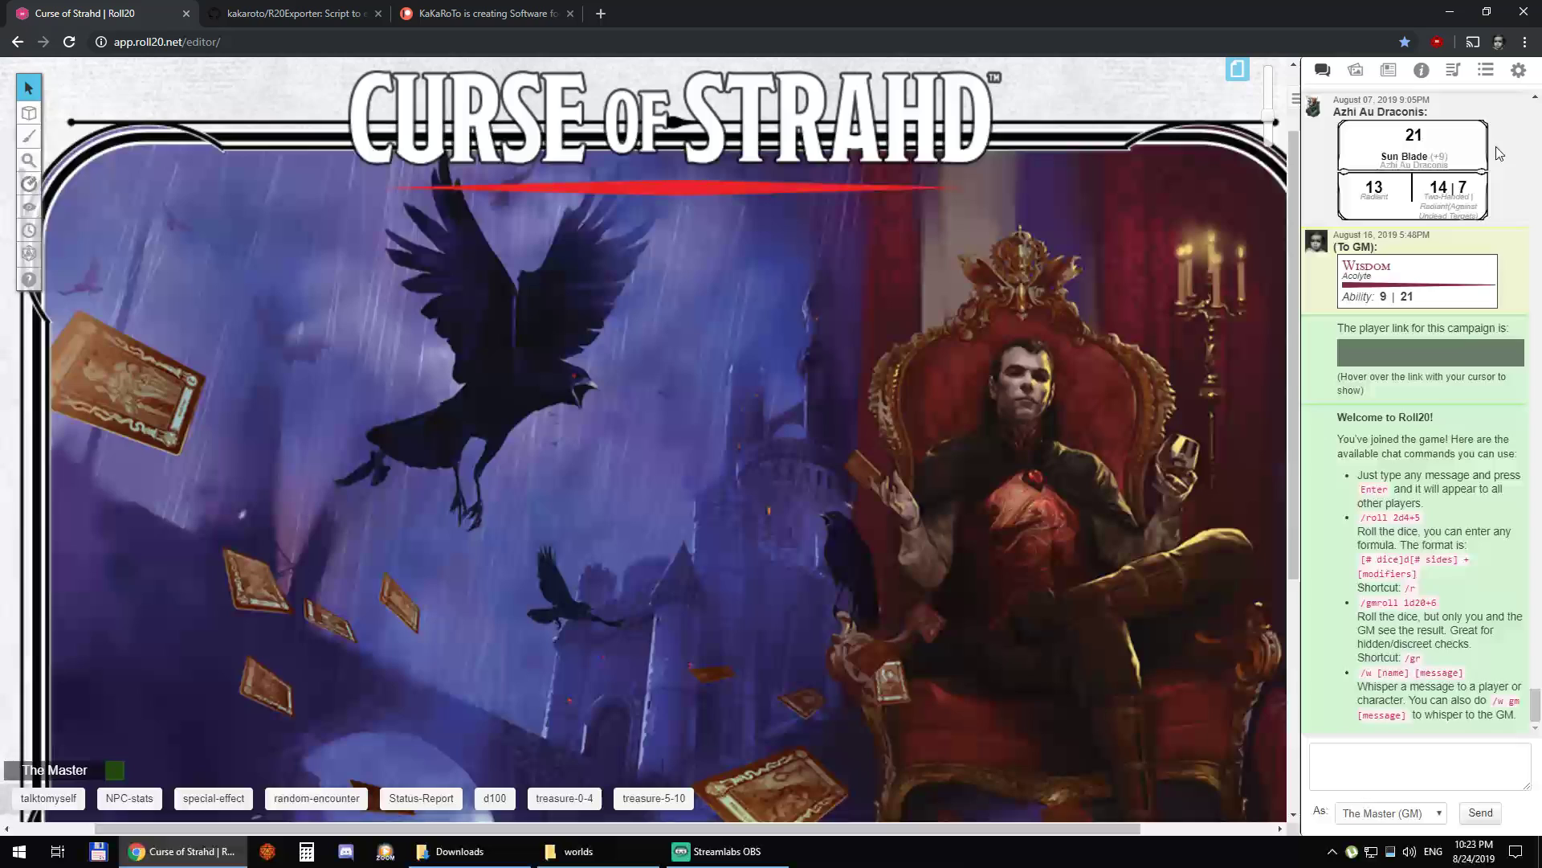
pyautogui.click(1455, 74)
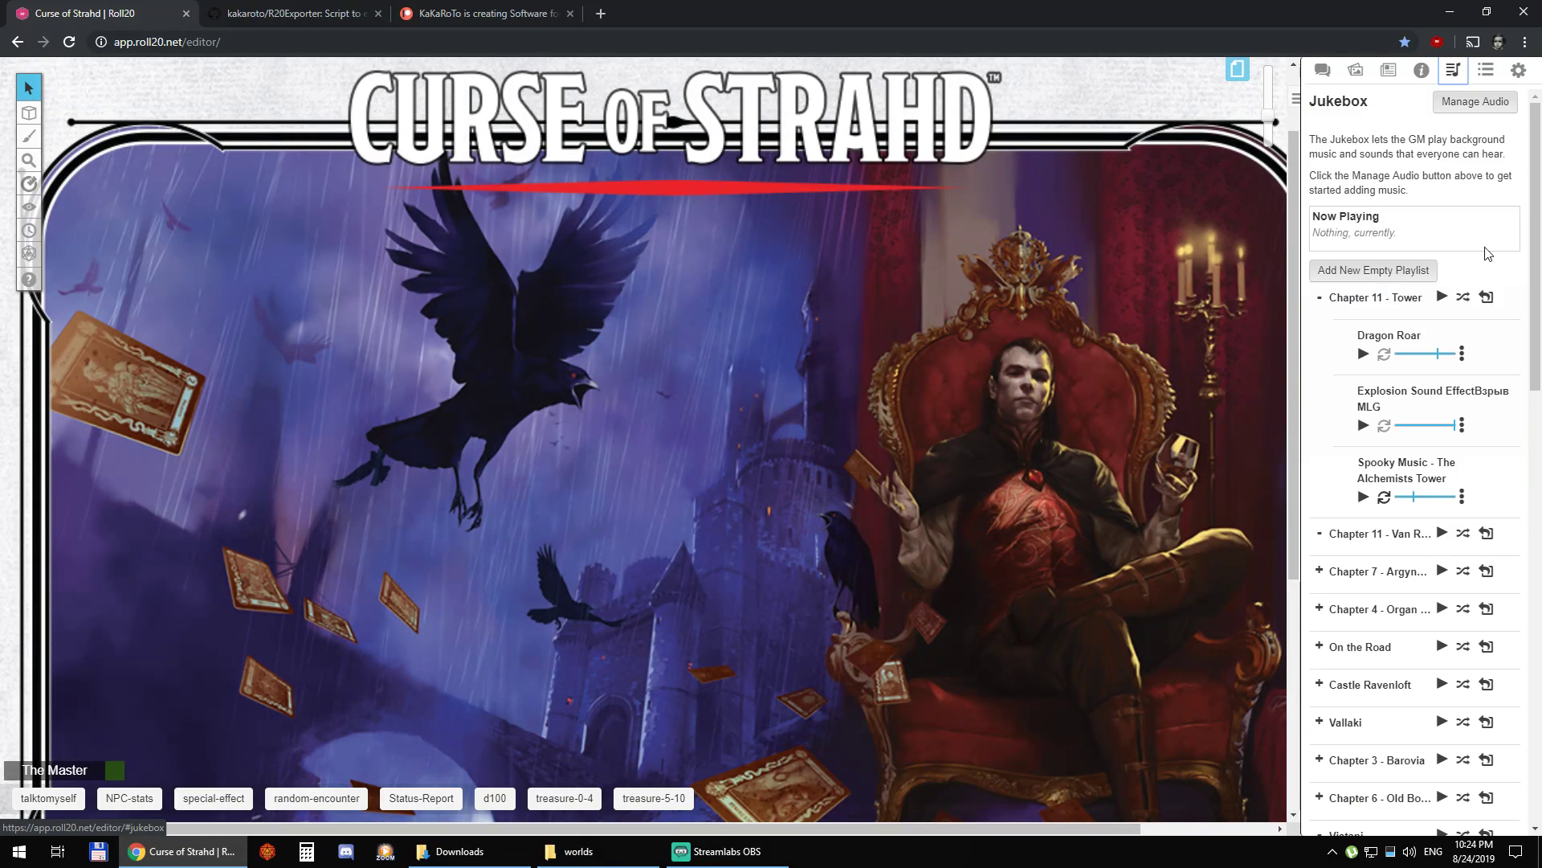
pyautogui.click(1388, 70)
pyautogui.scroll(-9, 1406, 384)
pyautogui.scroll(-8, 1406, 384)
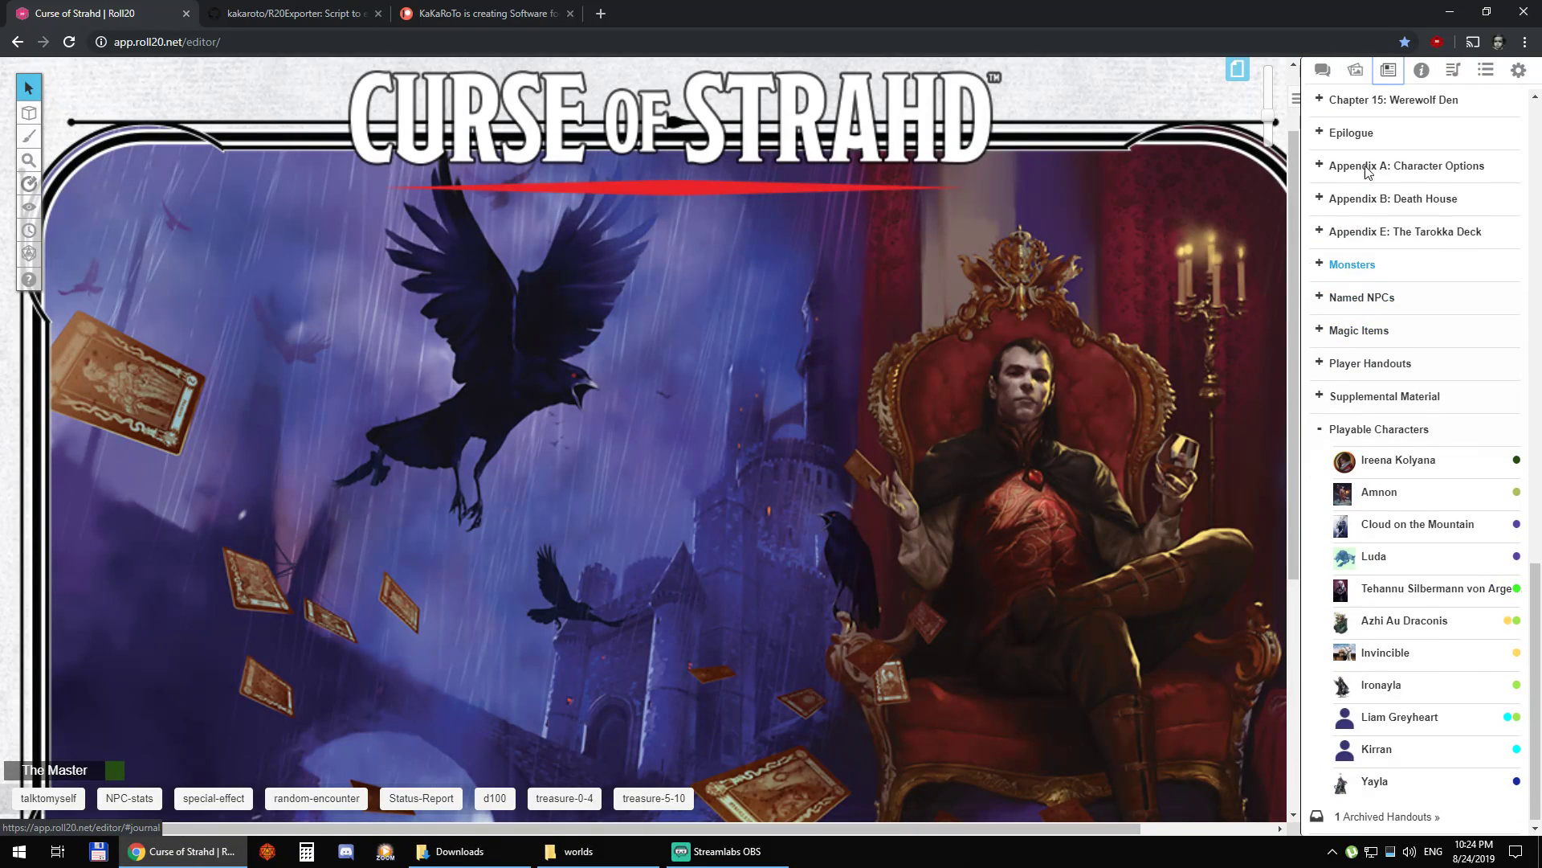
pyautogui.click(1356, 70)
pyautogui.click(1322, 70)
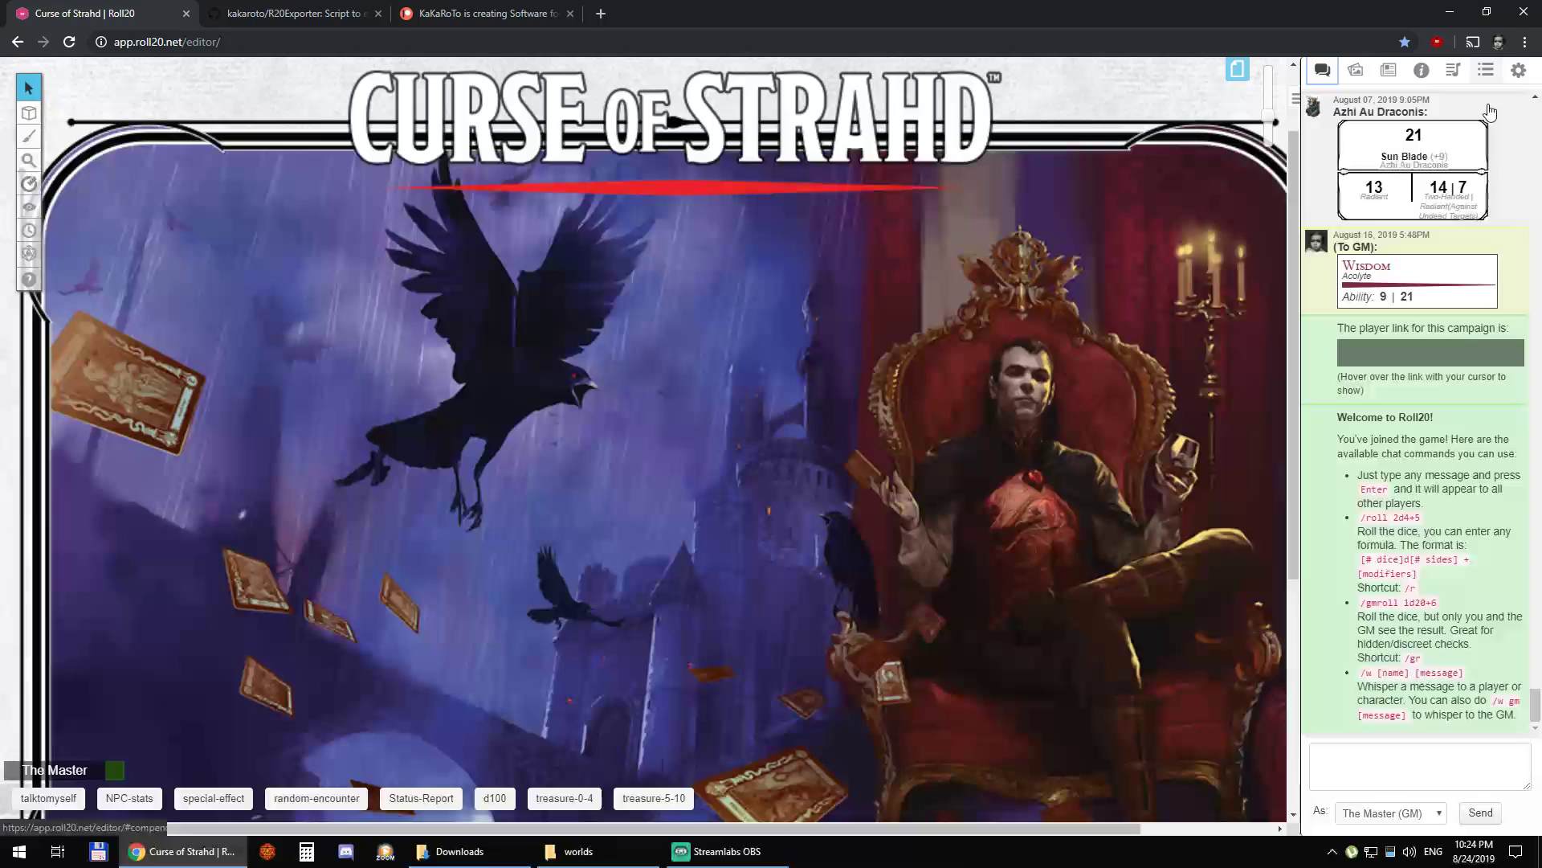
# Step: Read the R20Exporter repository's README on GitHub, including its export instructions and related tools
pyautogui.click(286, 8)
pyautogui.moveTo(422, 180); pyautogui.dragTo(298, 180)
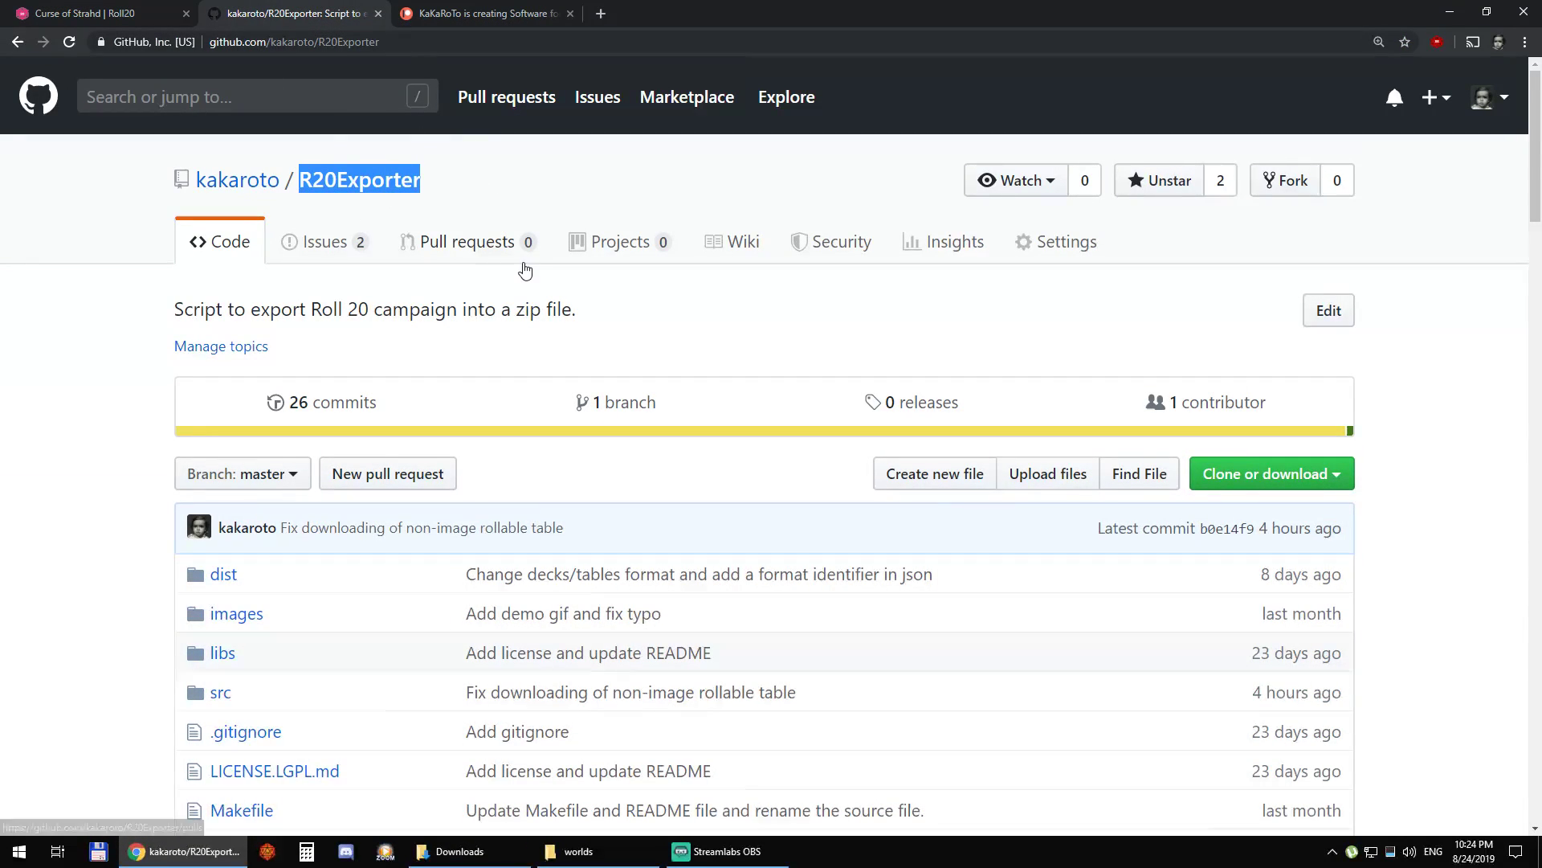
pyautogui.scroll(-20, 450, 321)
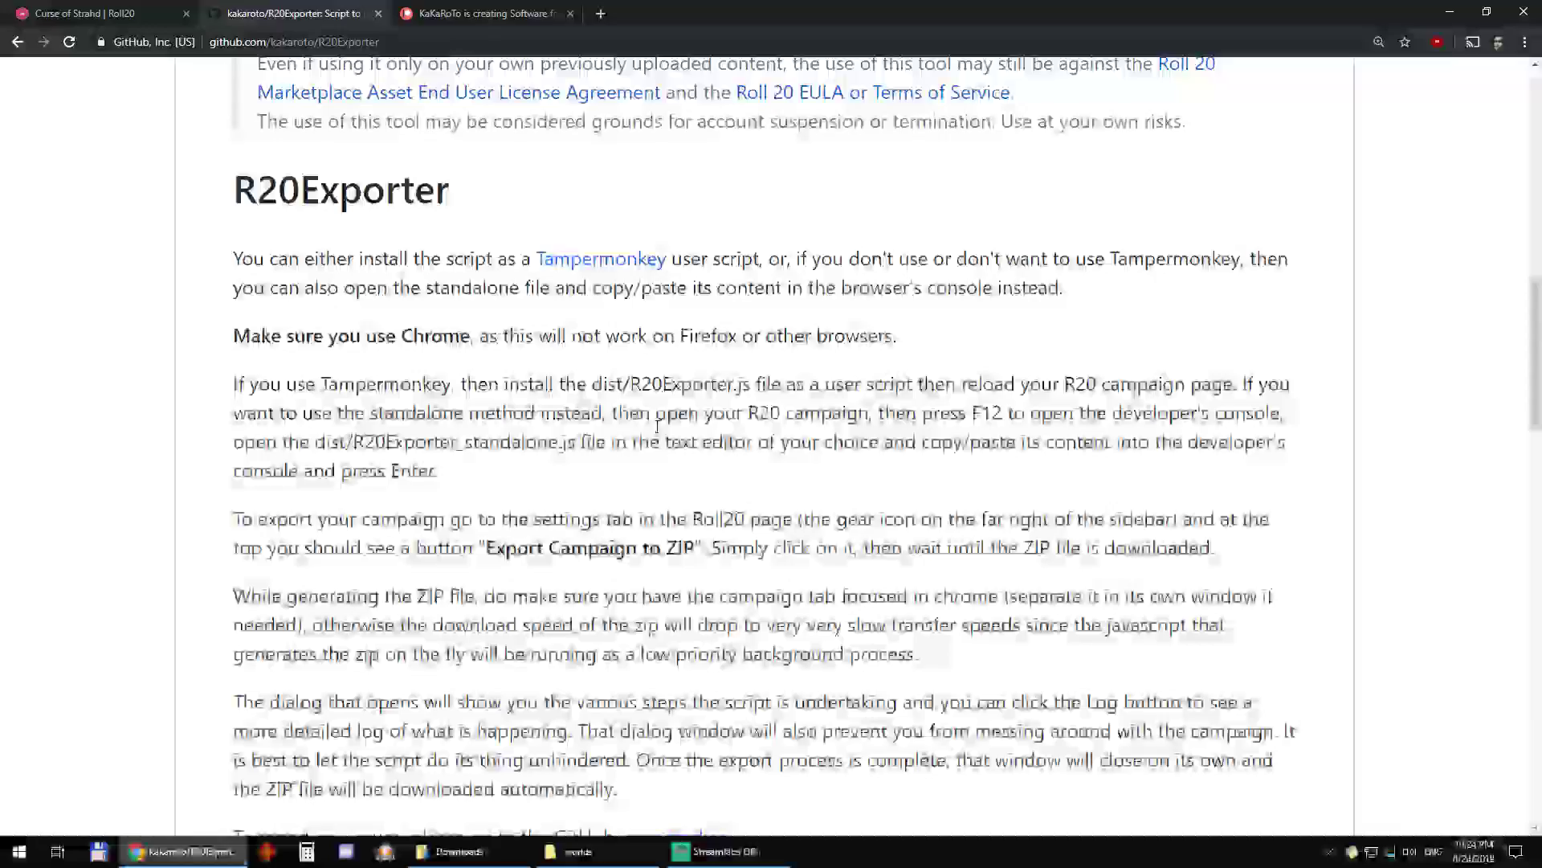
pyautogui.scroll(-19, 484, 409)
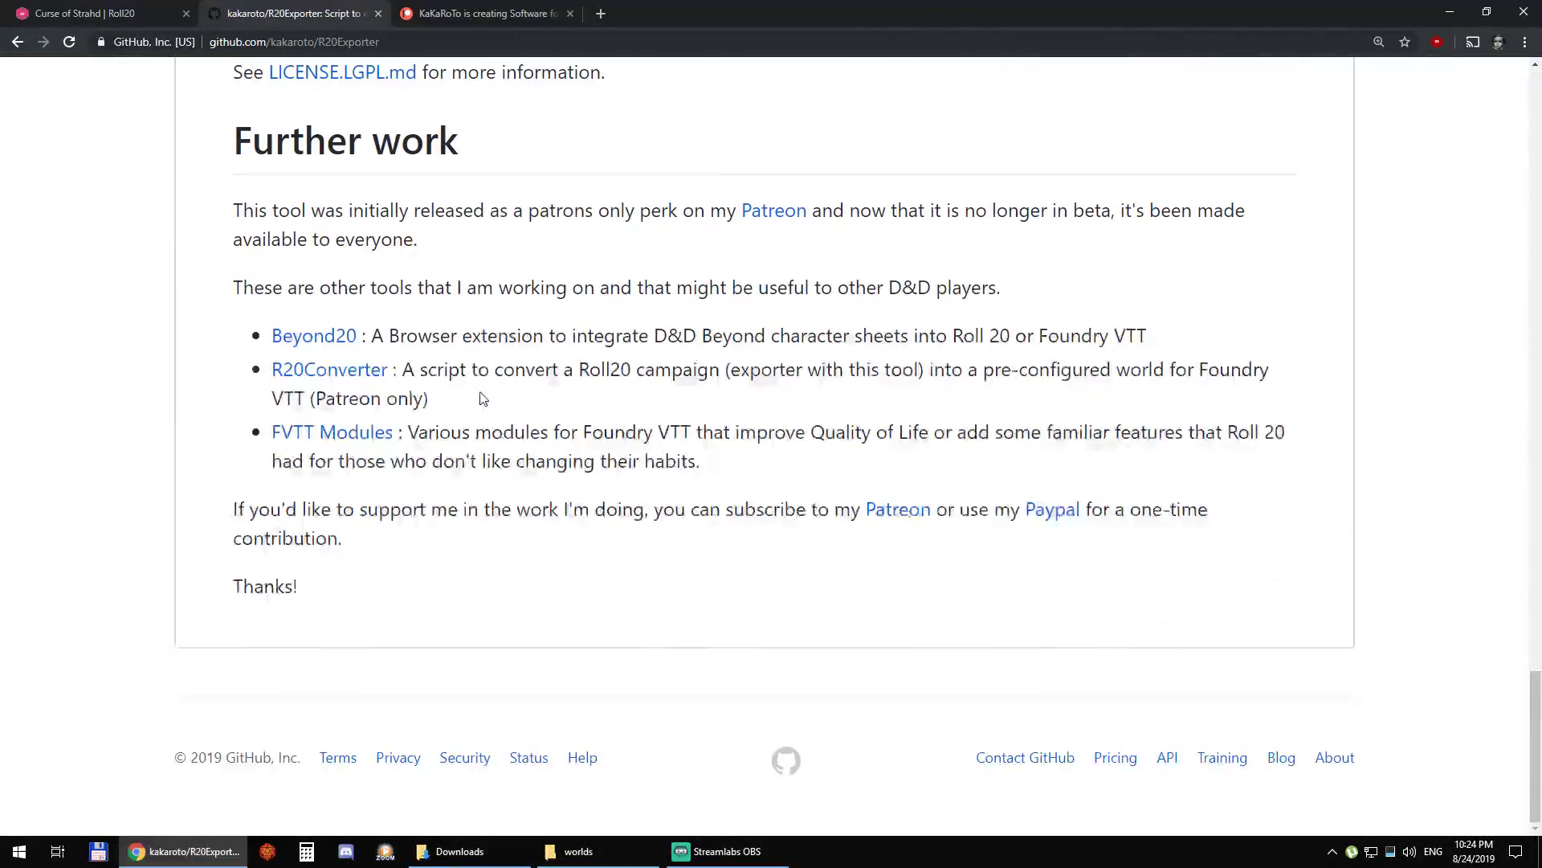
pyautogui.scroll(18, 481, 498)
# Step: Return to the Roll20 campaign and start exporting it to a ZIP file
pyautogui.hotkey('ctrl', 'shift', 'Tab')
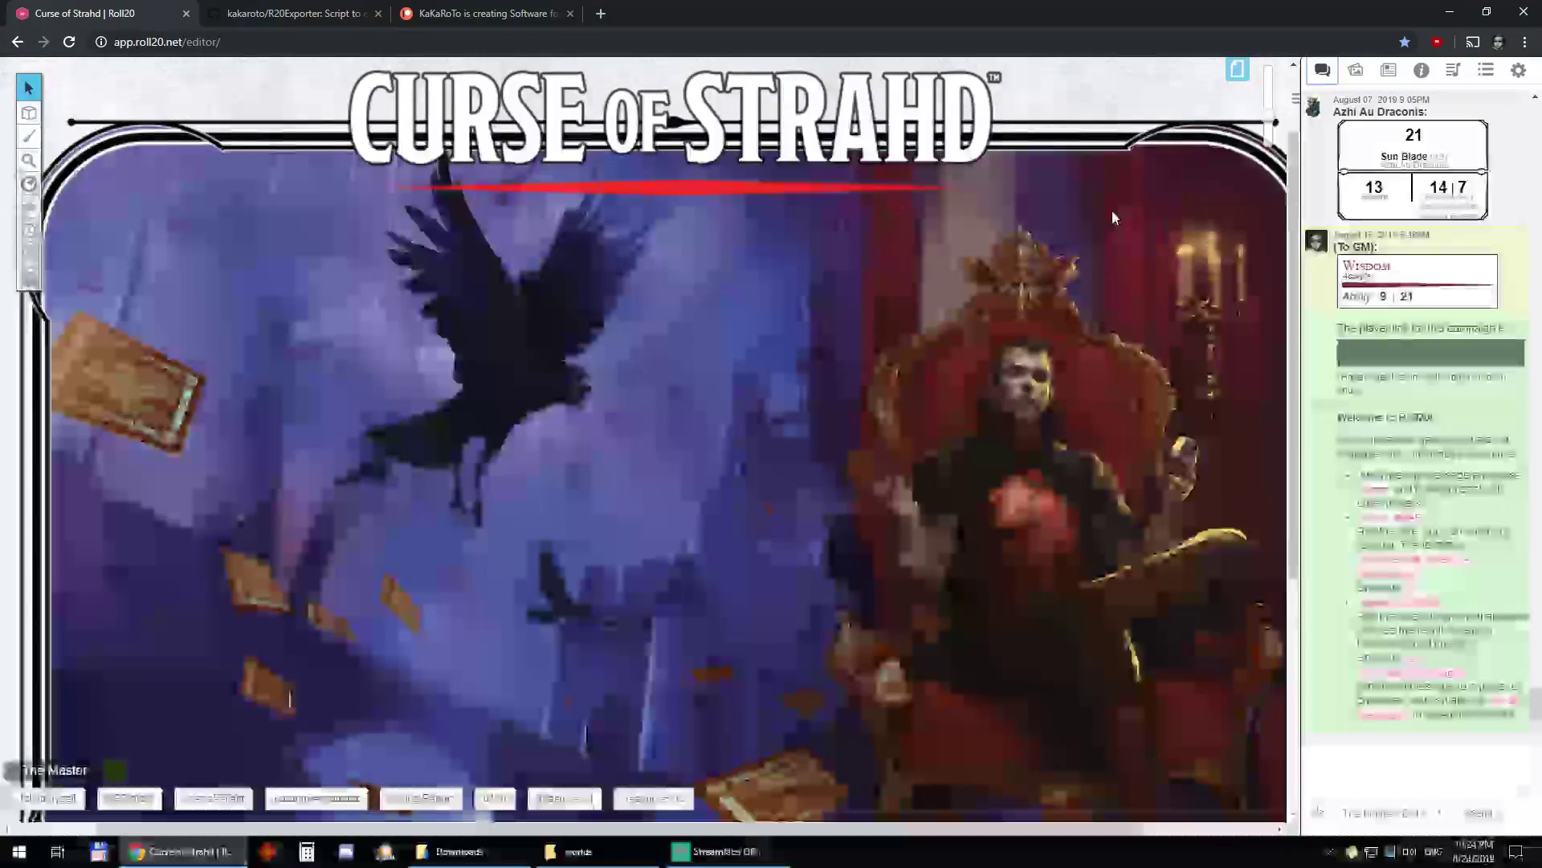
pyautogui.click(1517, 74)
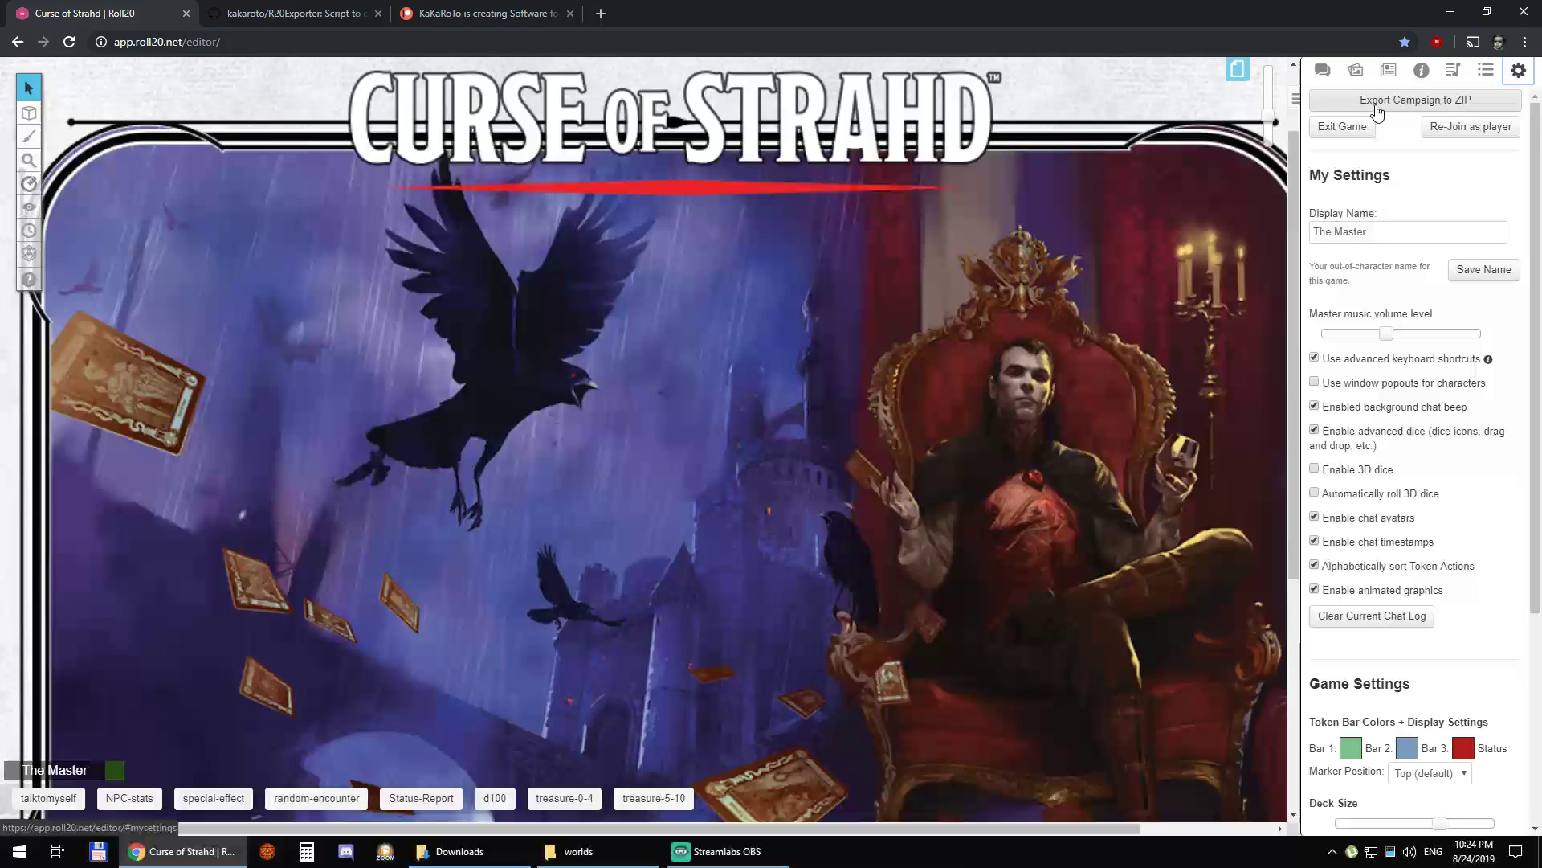
pyautogui.click(1422, 103)
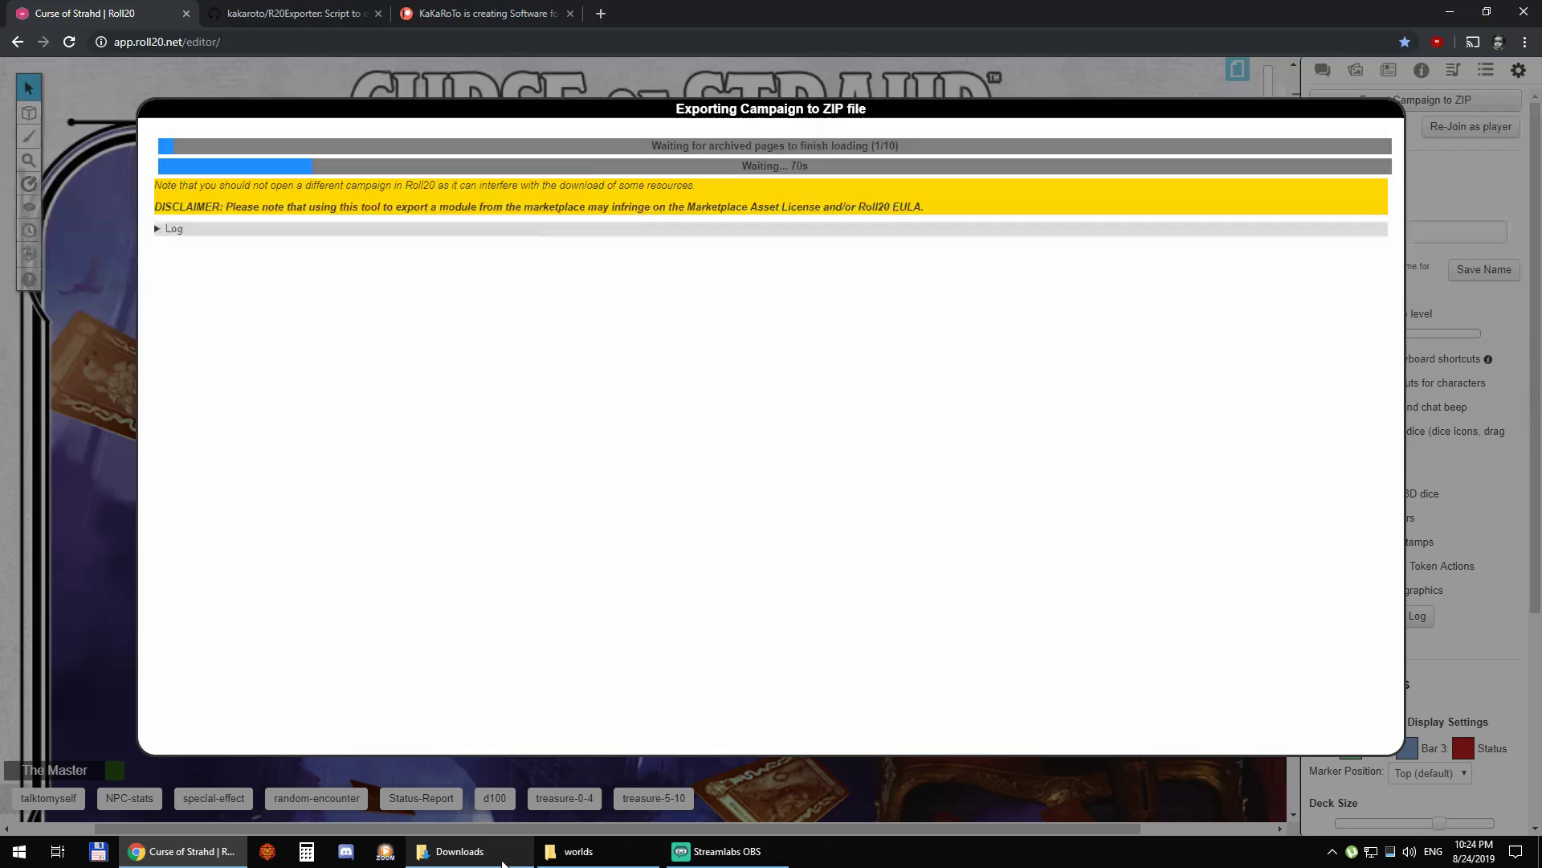
# Step: Switch to Foundry Virtual Tabletop, check its list of available worlds, and close the application
pyautogui.click(266, 851)
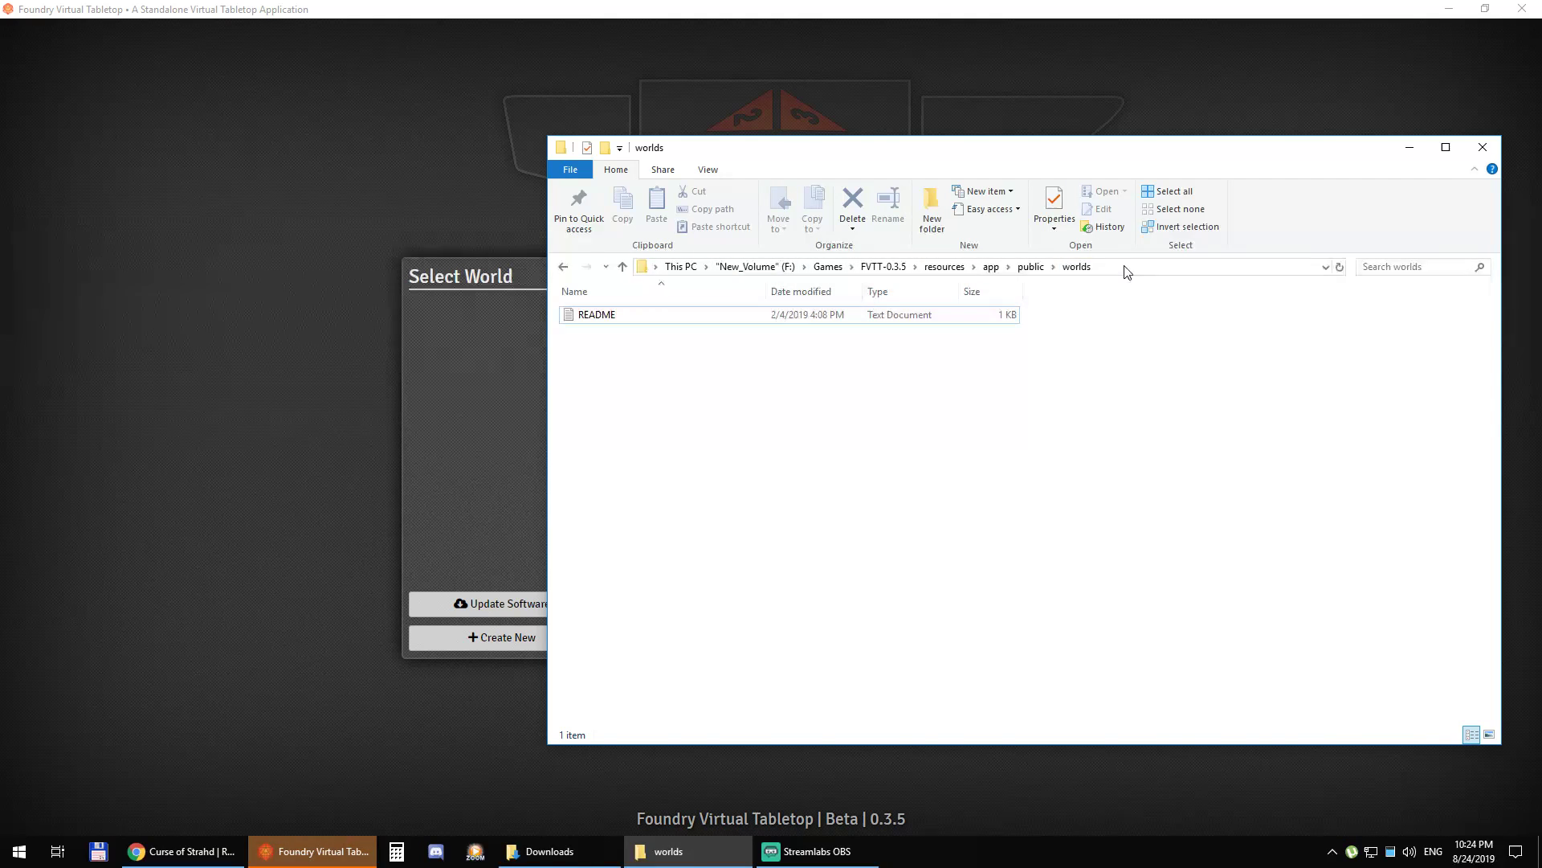
pyautogui.click(481, 388)
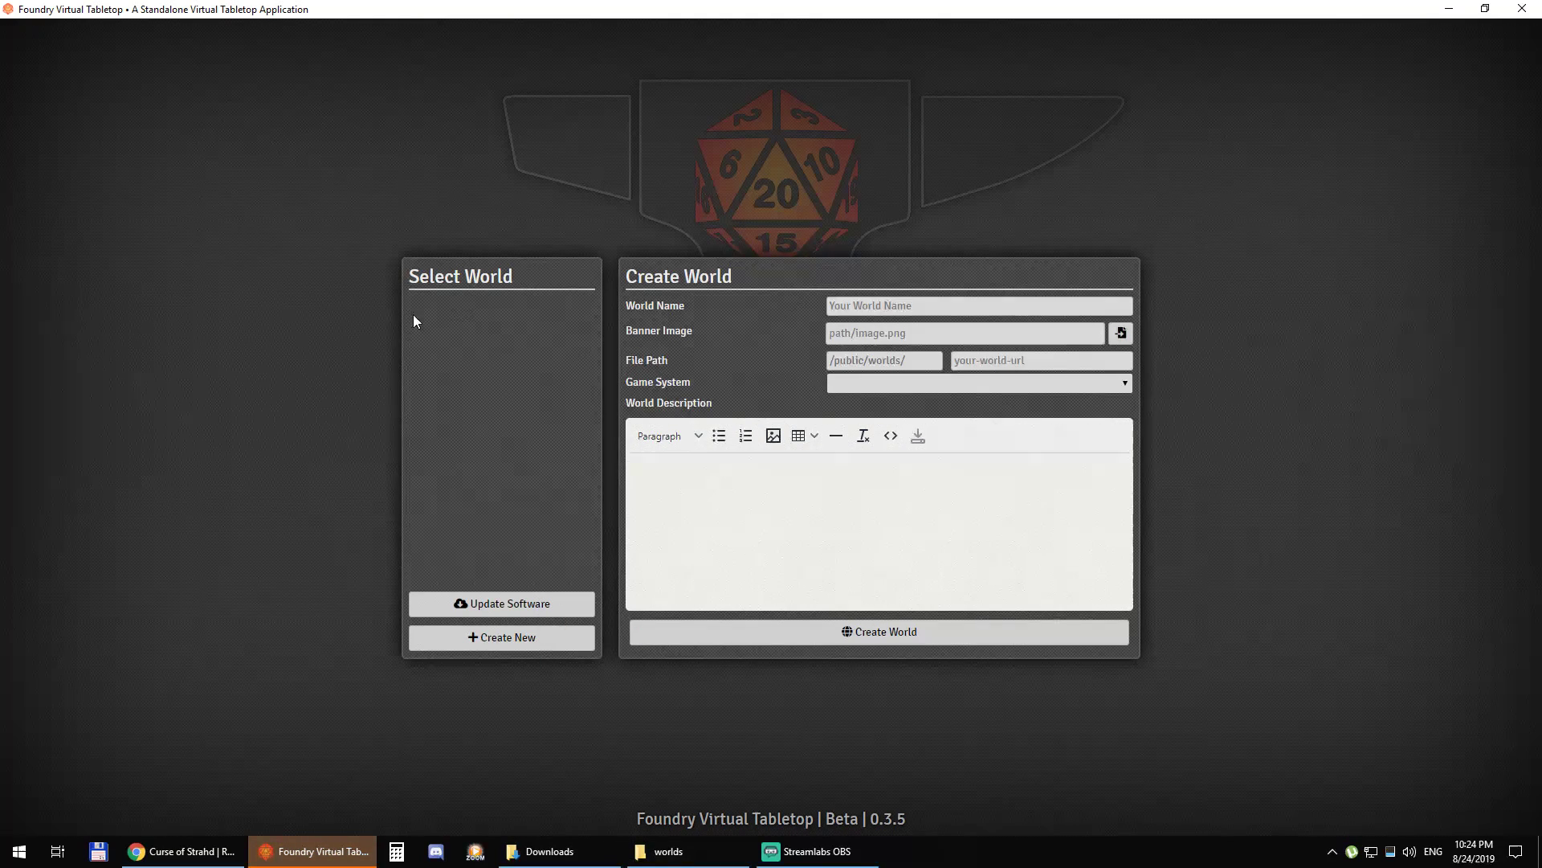
pyautogui.click(1531, 7)
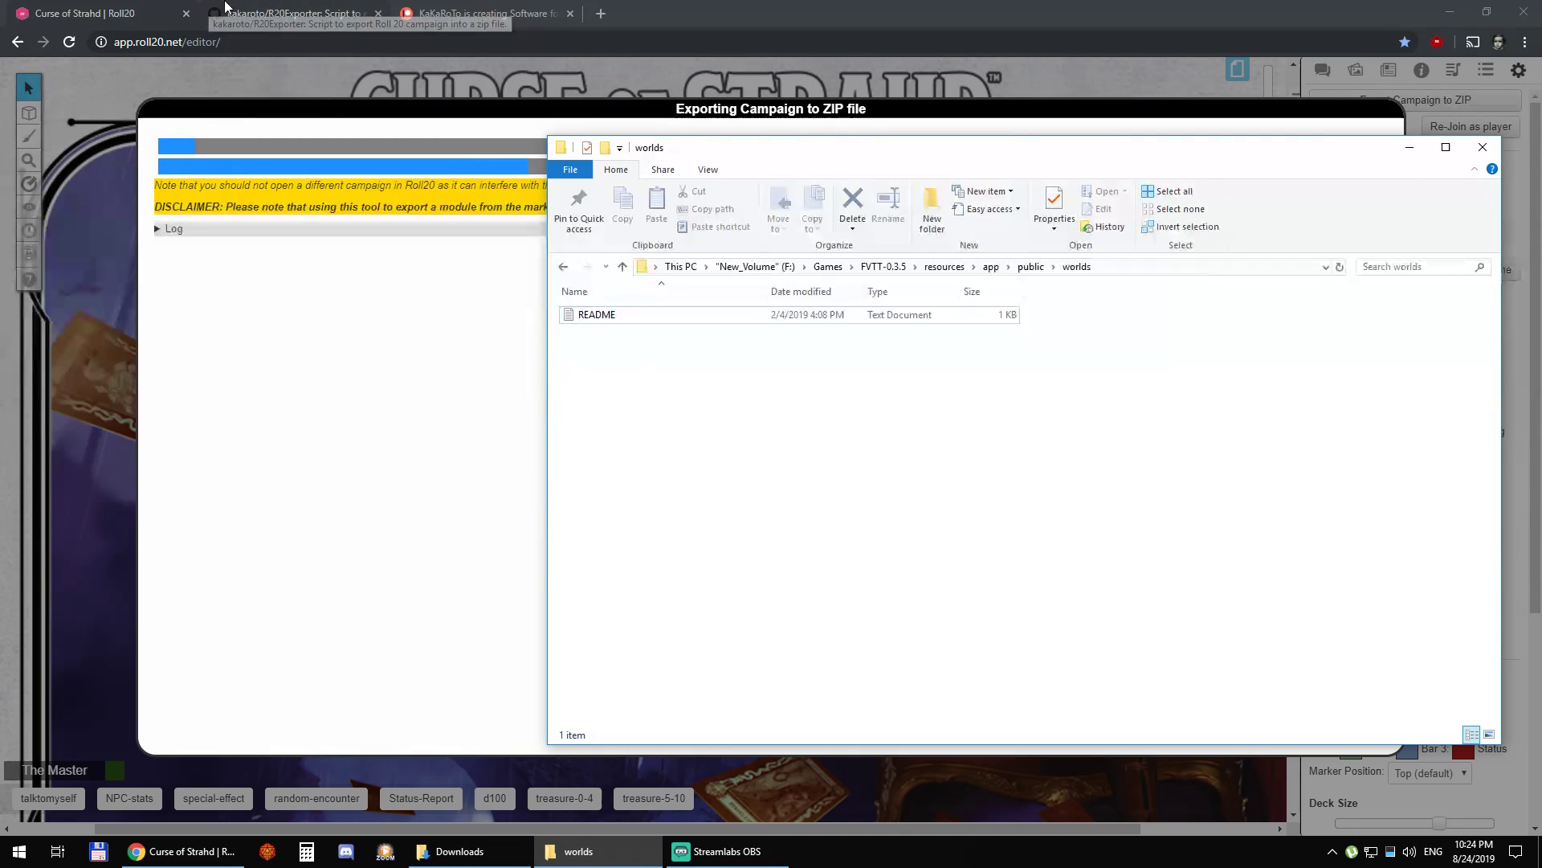
# Step: View the R20Converter creator's Patreon page, then extract the R20Converter_0.4 archive in the Downloads folder
pyautogui.click(491, 14)
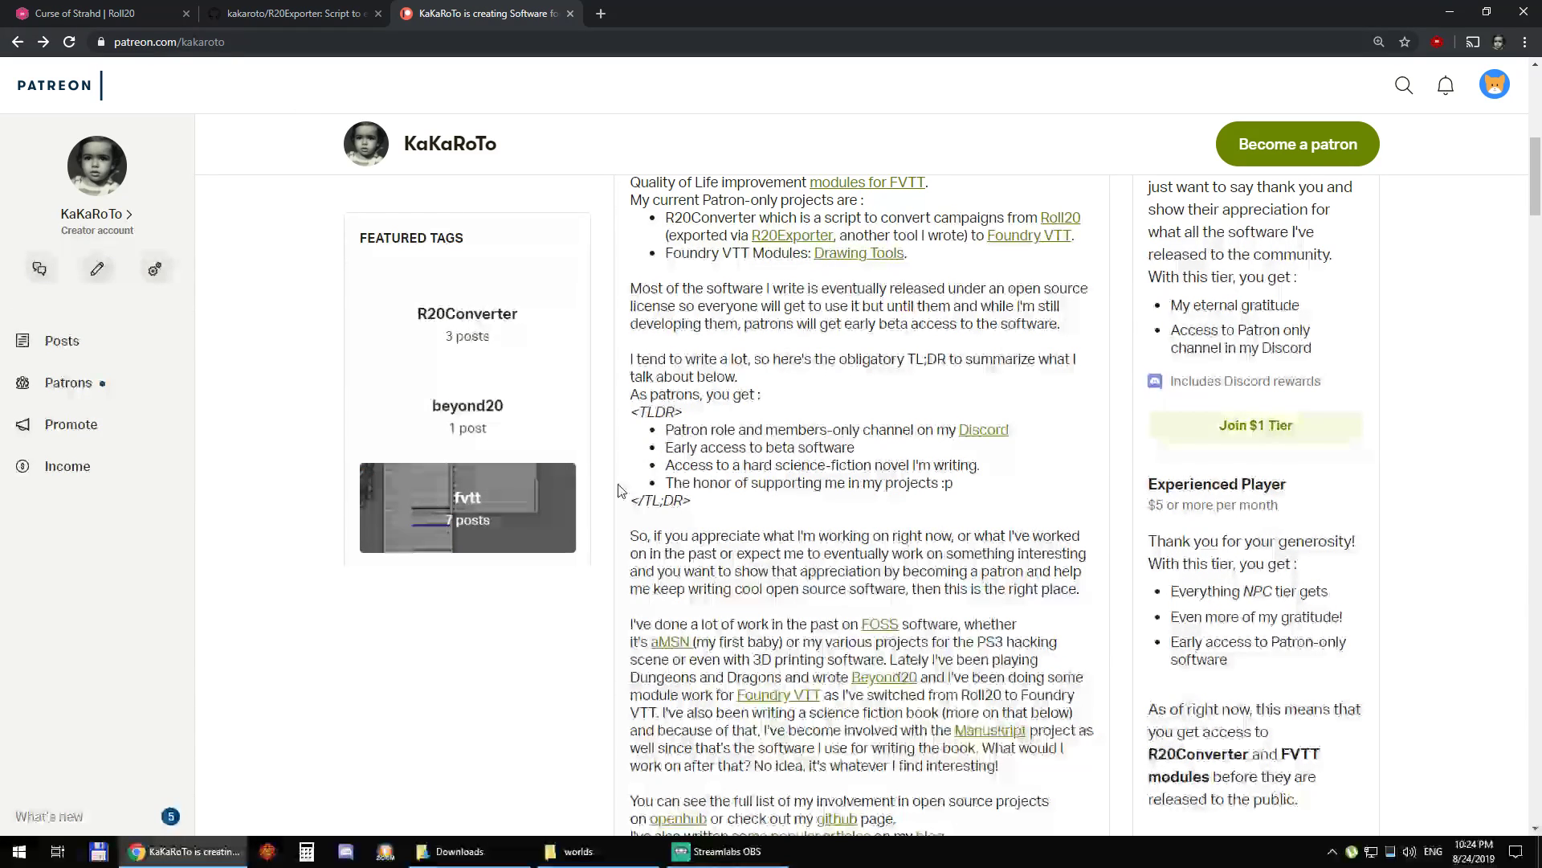
pyautogui.click(454, 851)
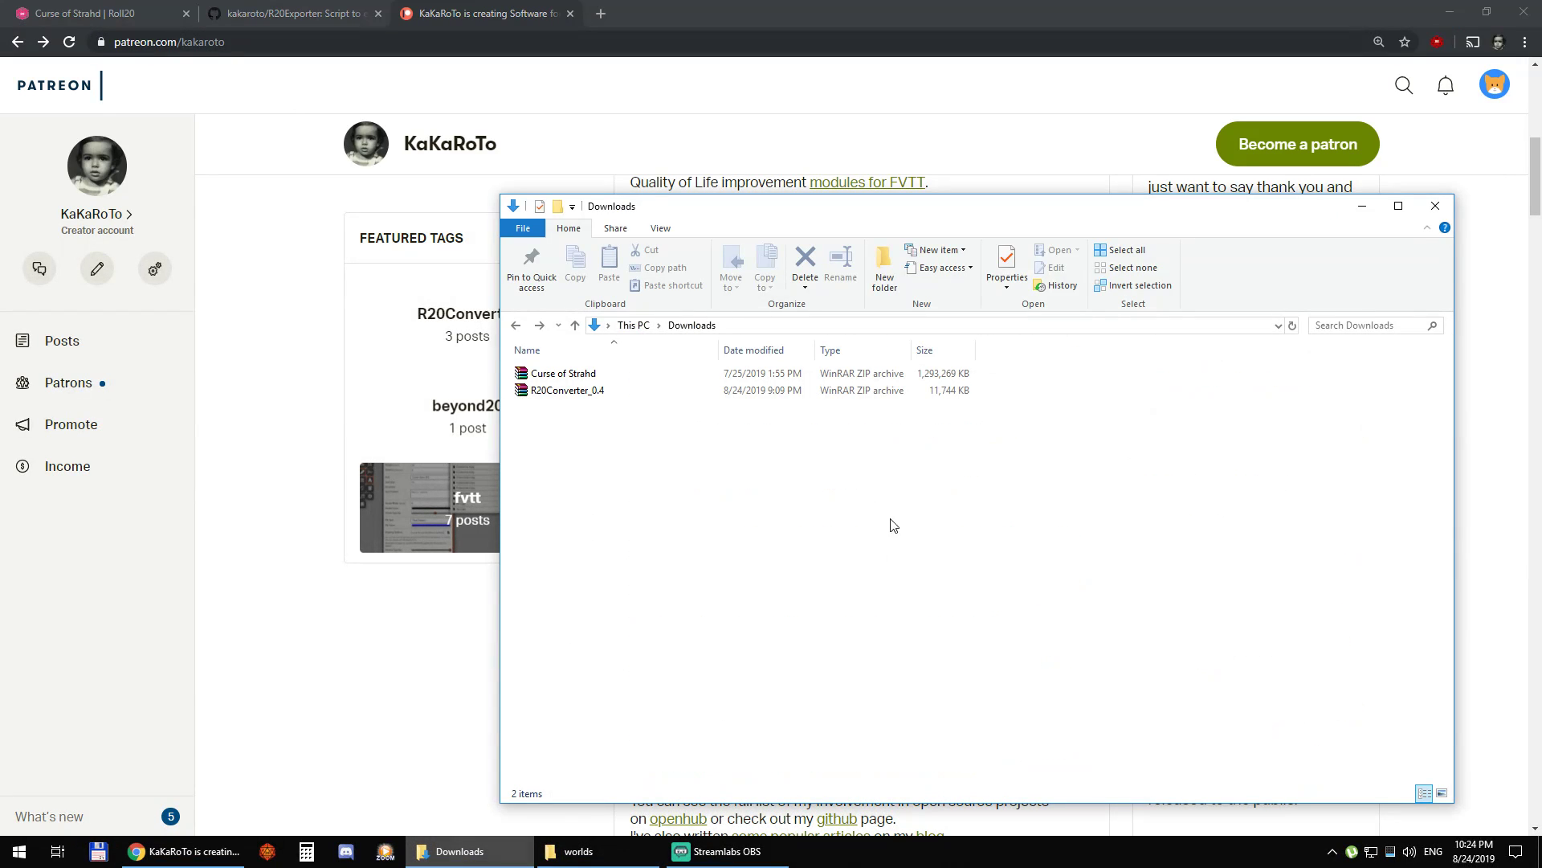
pyautogui.click(553, 393)
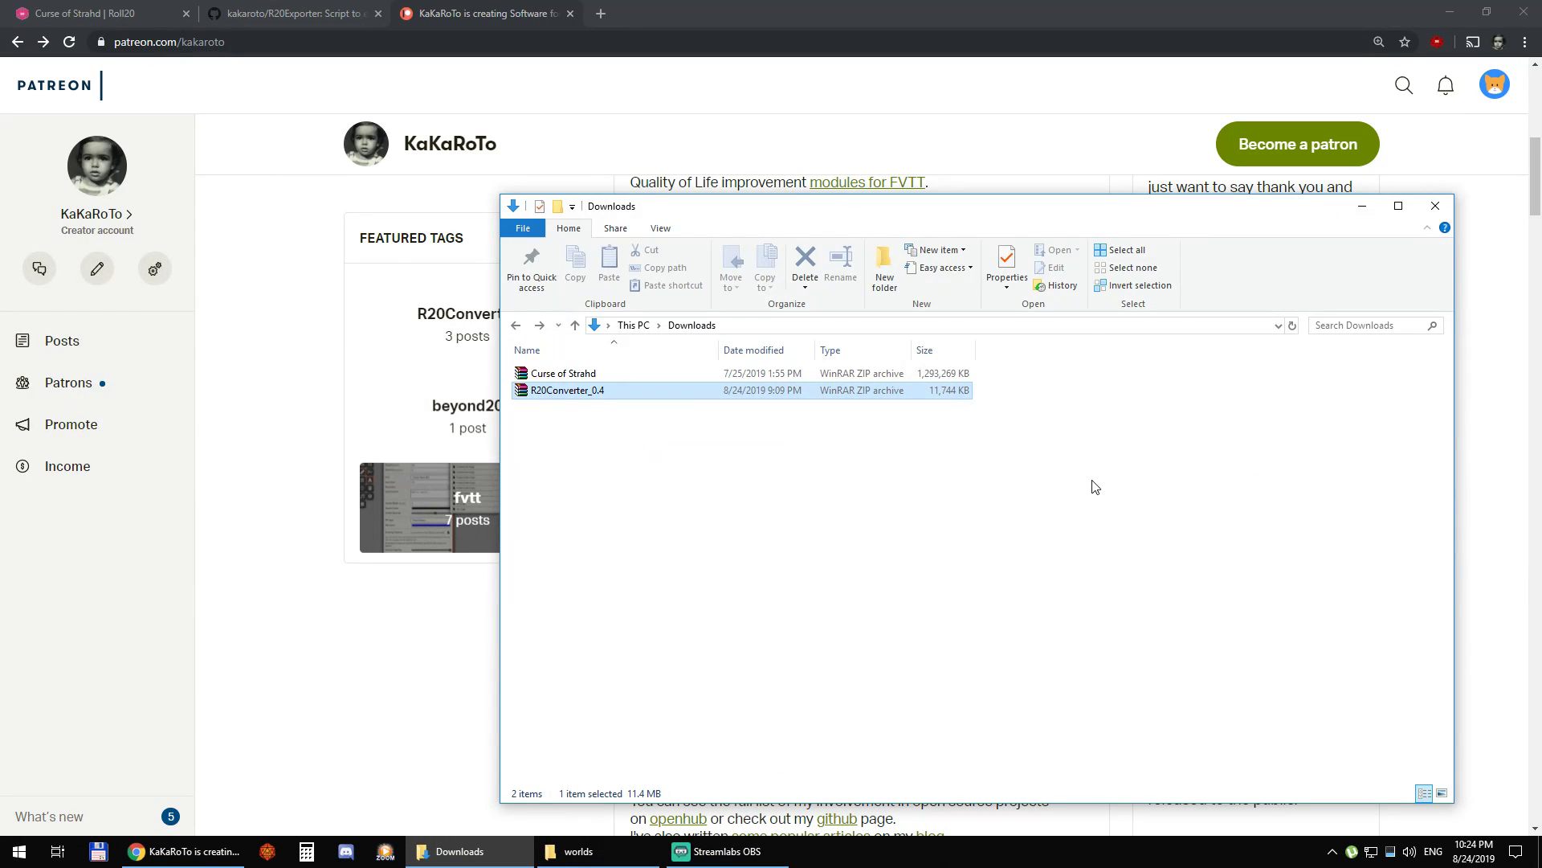
pyautogui.rightClick(566, 392)
pyautogui.click(623, 374)
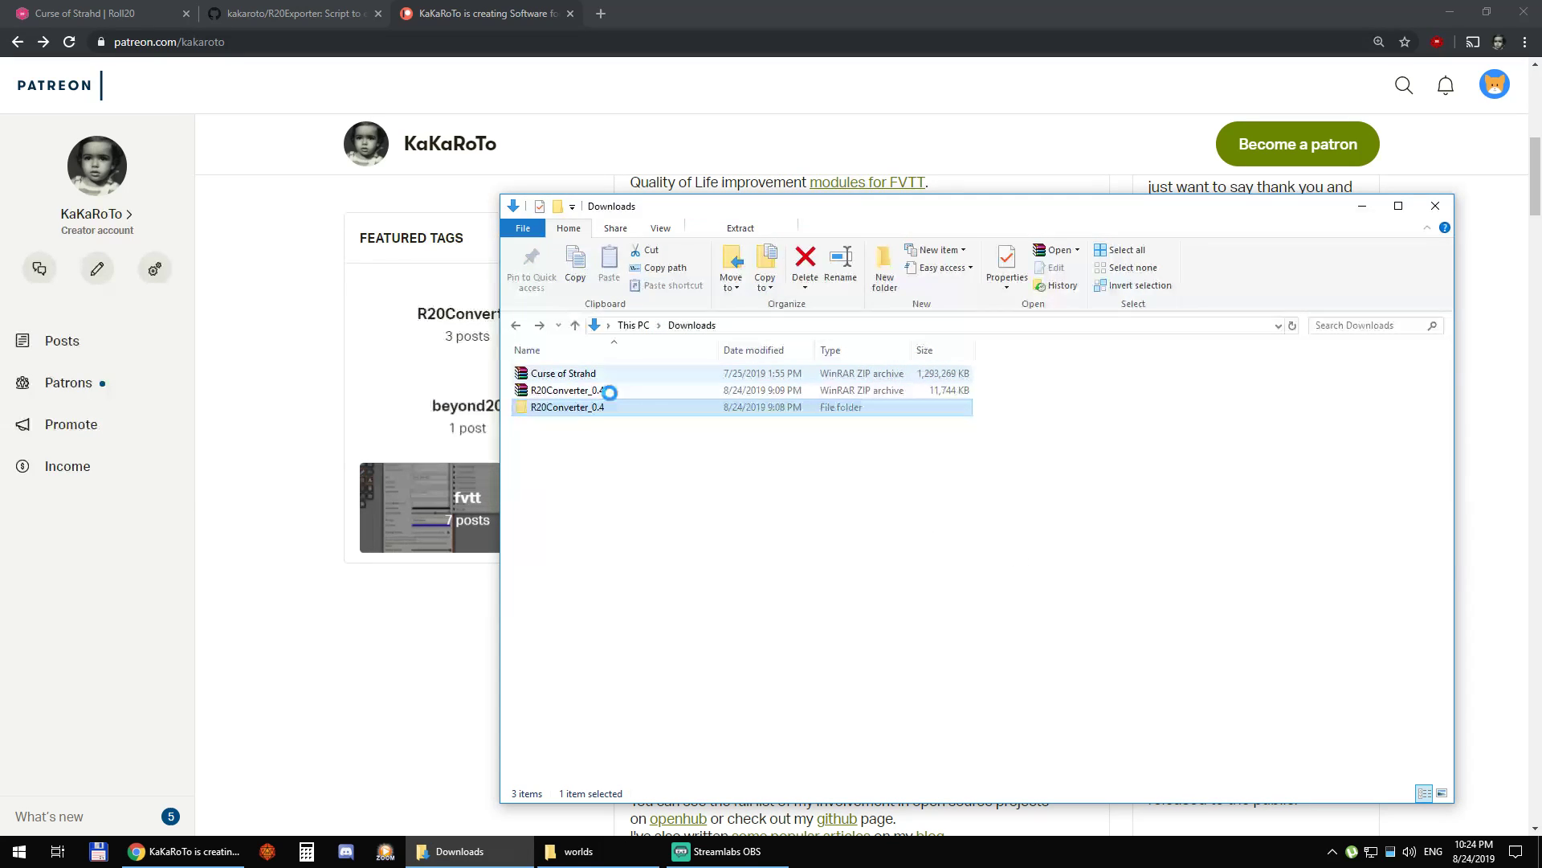
# Step: Move the Curse of Strahd ZIP archive from Downloads into the extracted R20Converter_0.4 folder
pyautogui.click(581, 376)
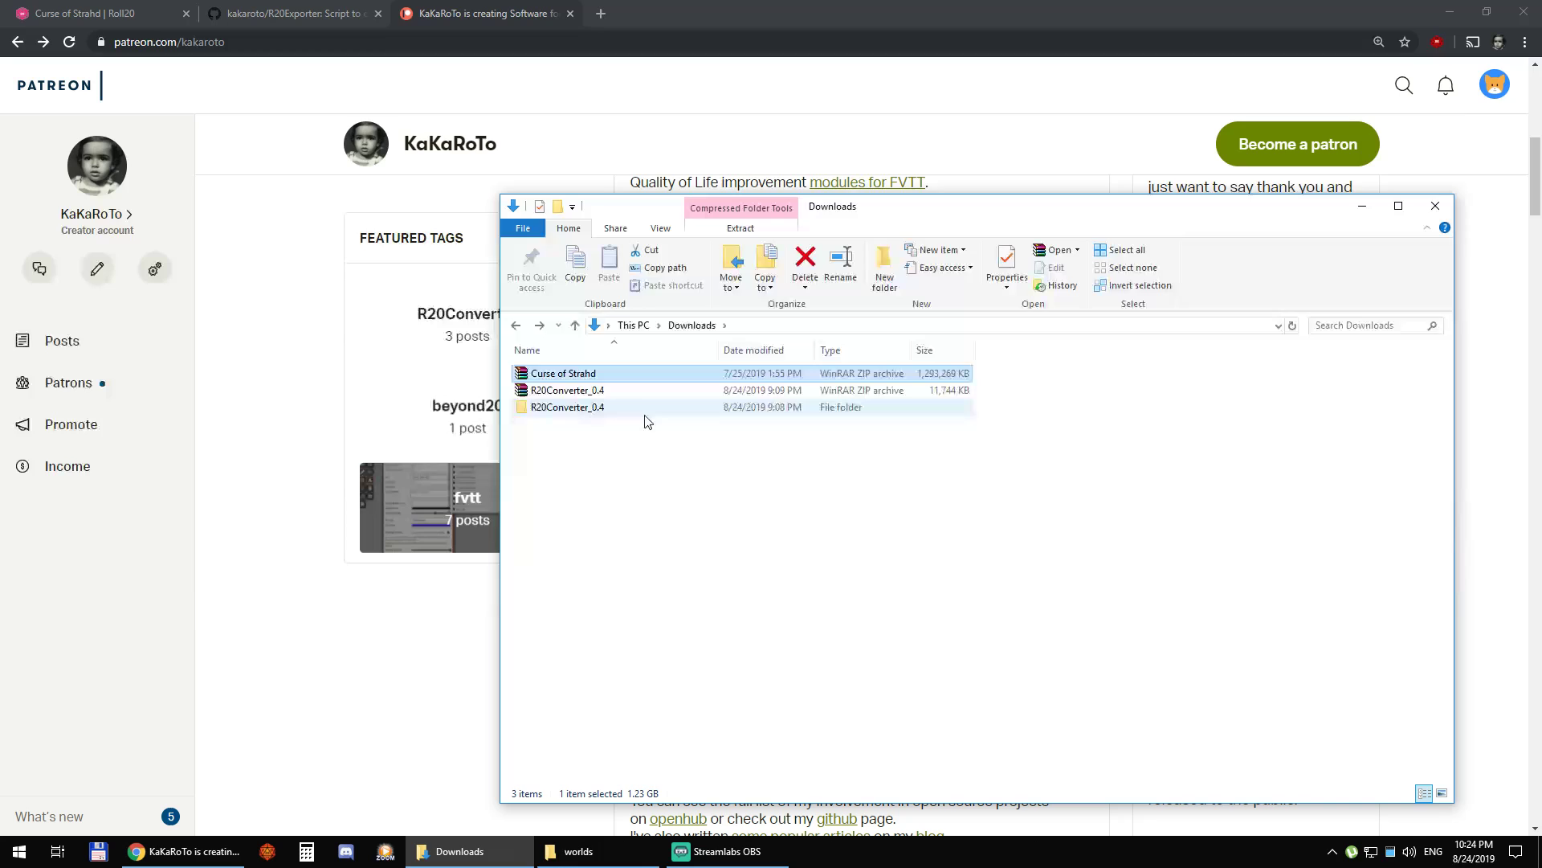
pyautogui.doubleClick(595, 407)
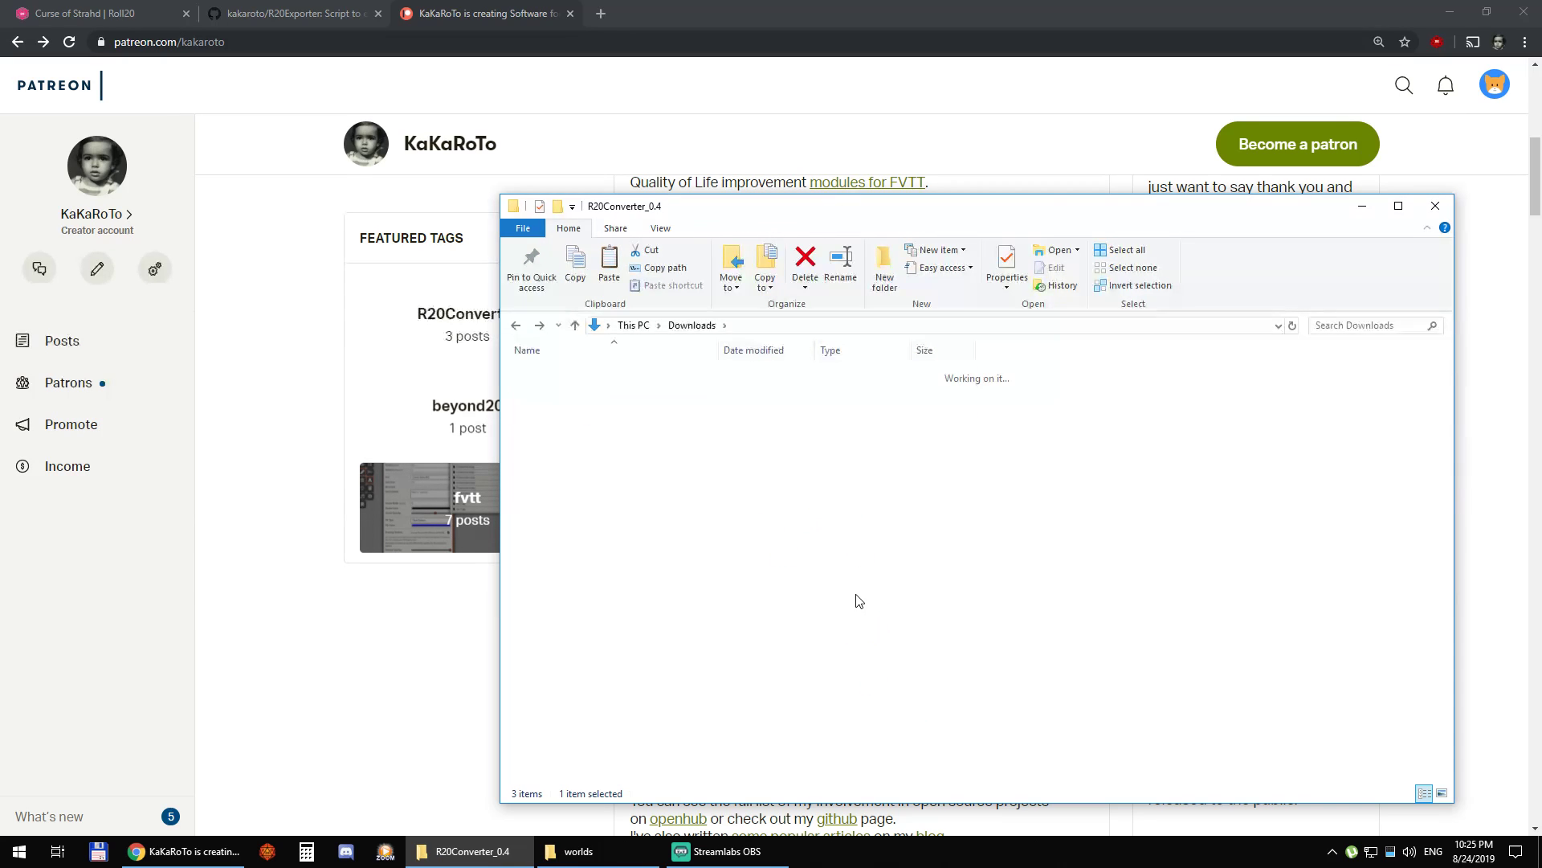
pyautogui.hotkey('ctrl', 'v')
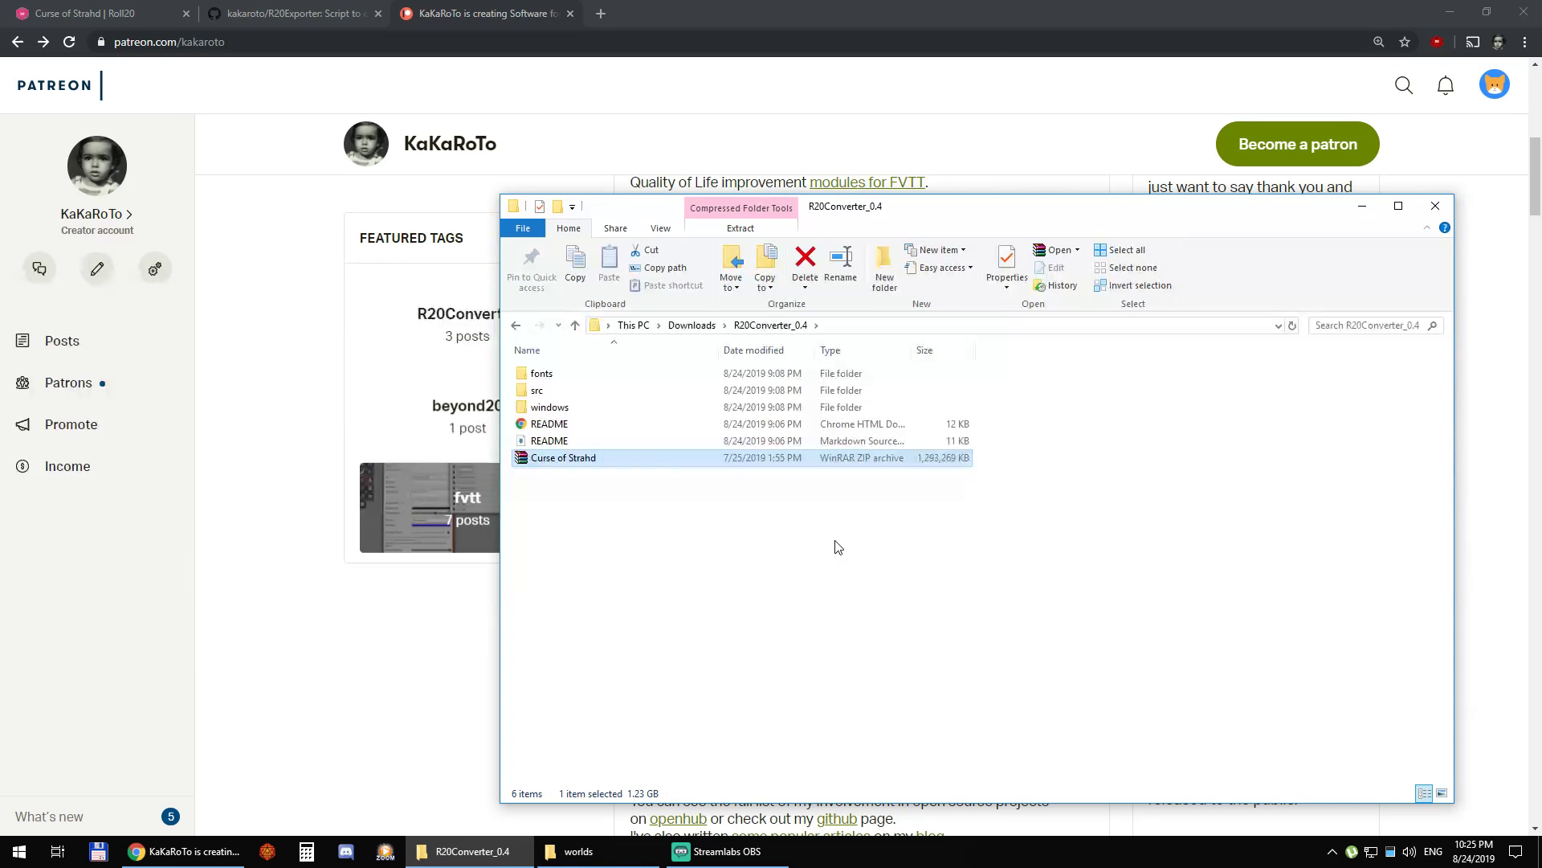
# Step: Open the converter's HTML README in the browser and read its Windows usage and campaign conversion instructions
pyautogui.moveTo(575, 424)
pyautogui.mouseDown()
pyautogui.moveTo(637, 90)
pyautogui.moveTo(564, 430)
pyautogui.moveTo(591, 424)
pyautogui.mouseUp()
pyautogui.doubleClick(595, 424)
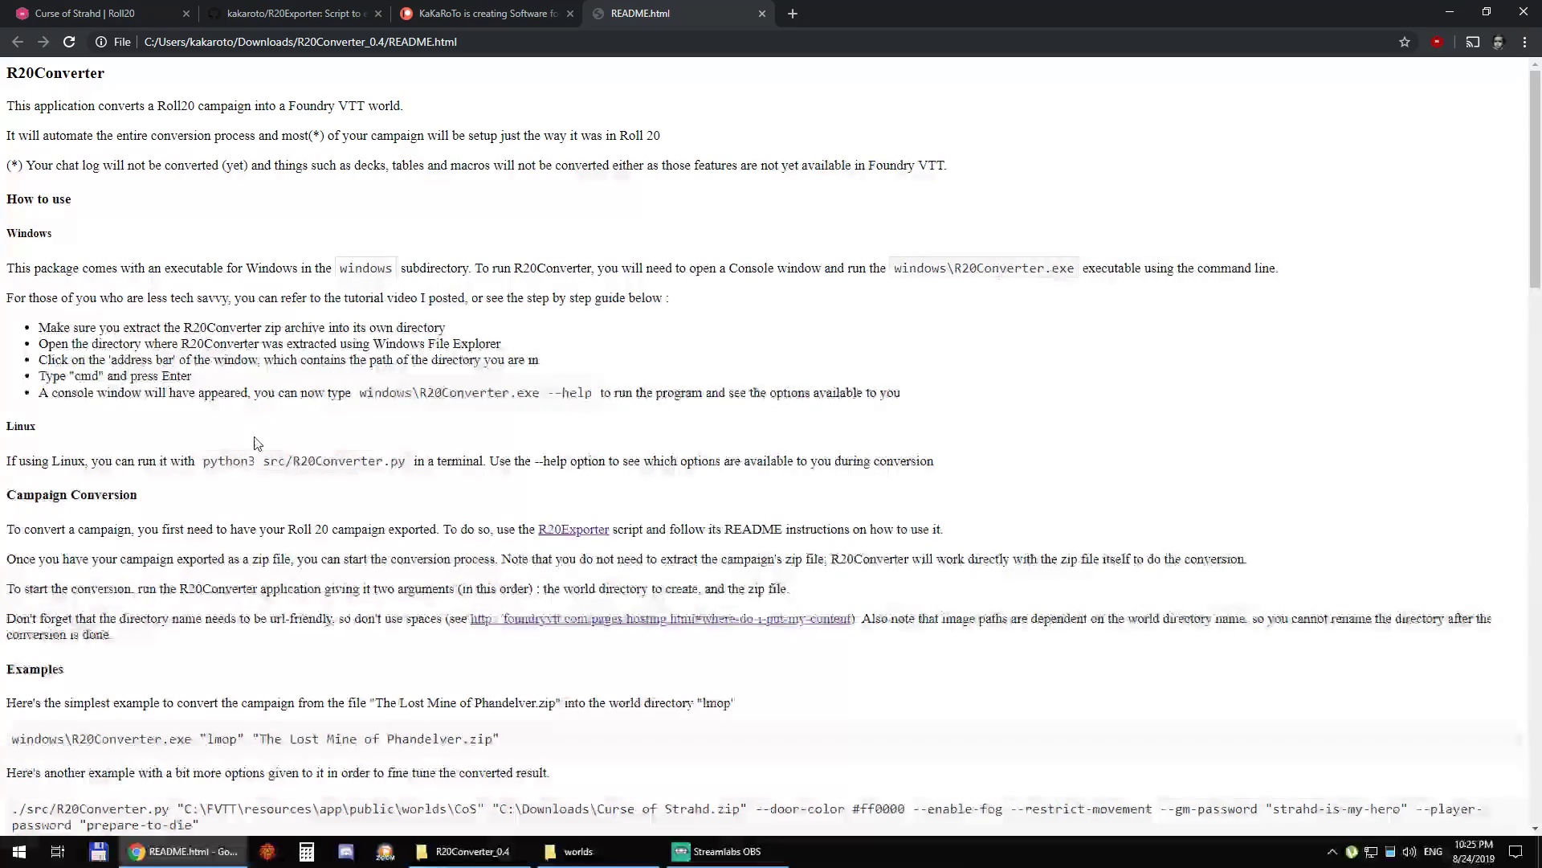
pyautogui.scroll(-15, 257, 443)
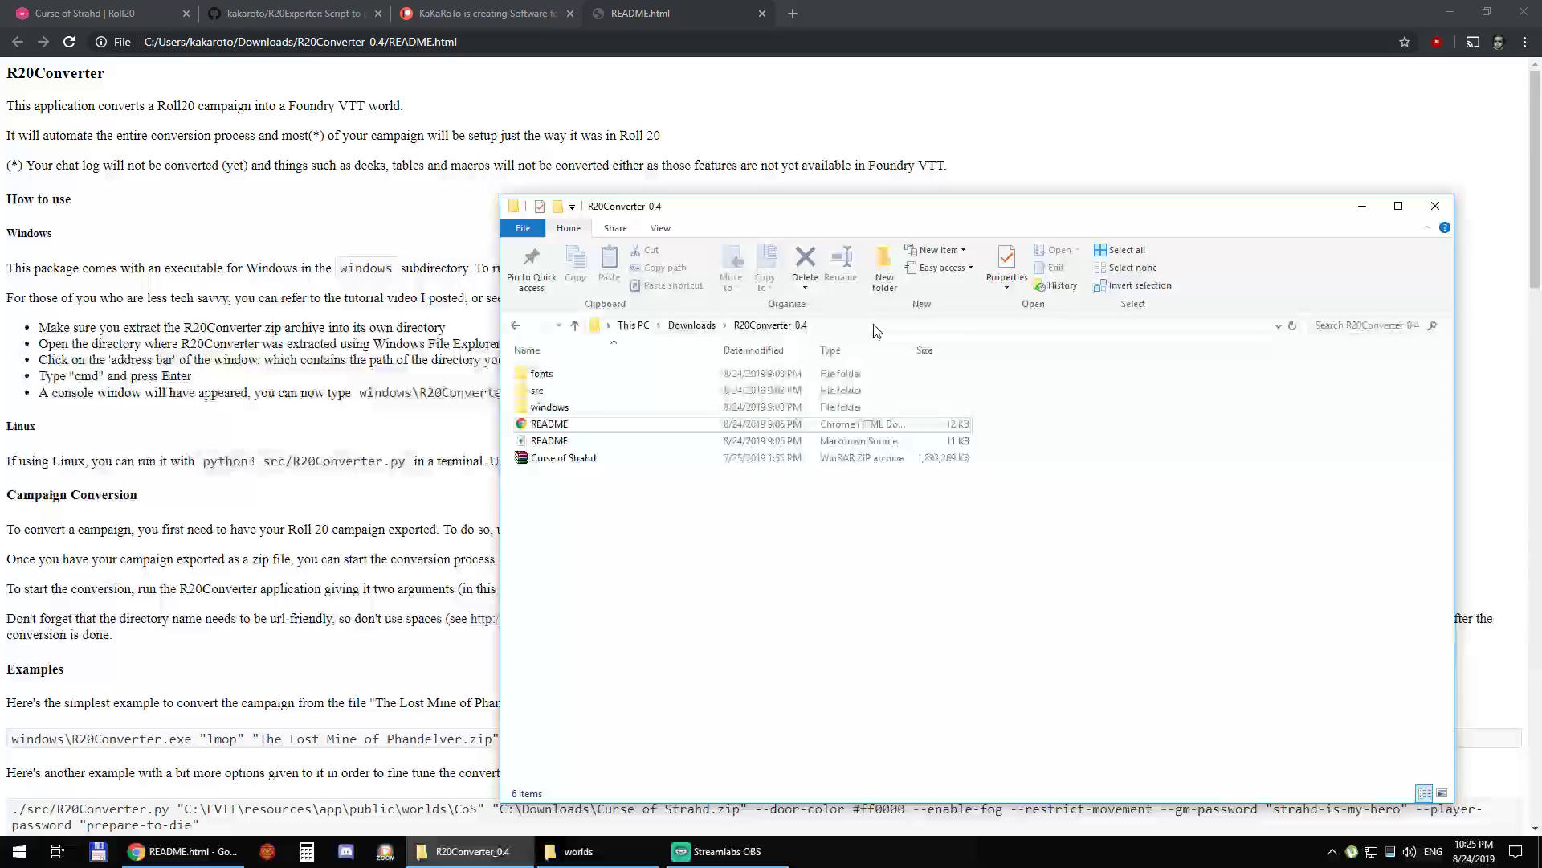
# Step: Open a command prompt in the R20Converter_0.4 folder and enter windows\R20Converter.exe without running it
pyautogui.click(825, 323)
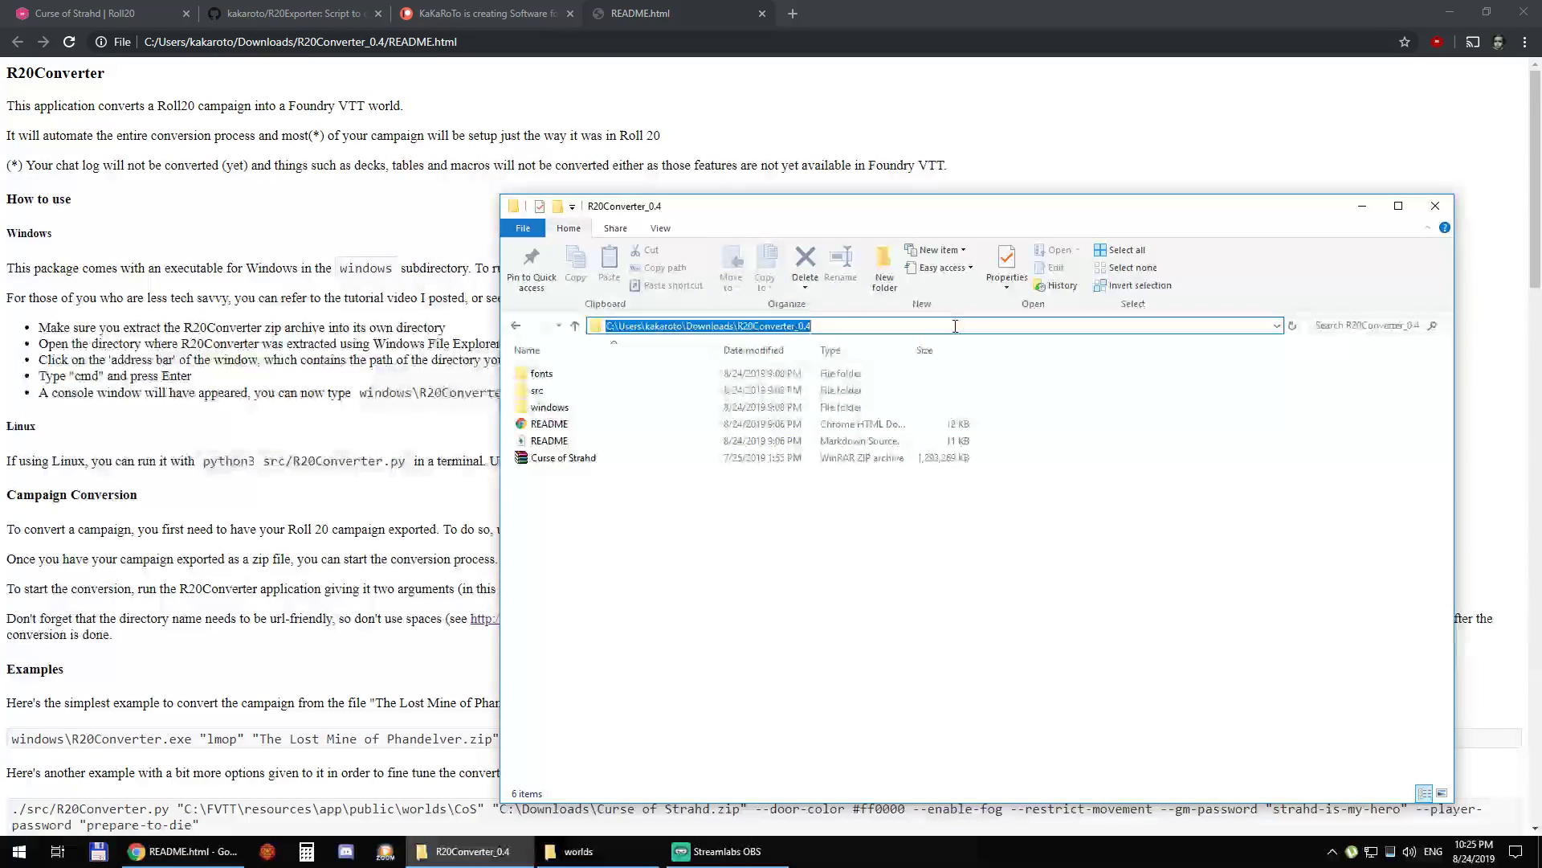
pyautogui.write('cmd')
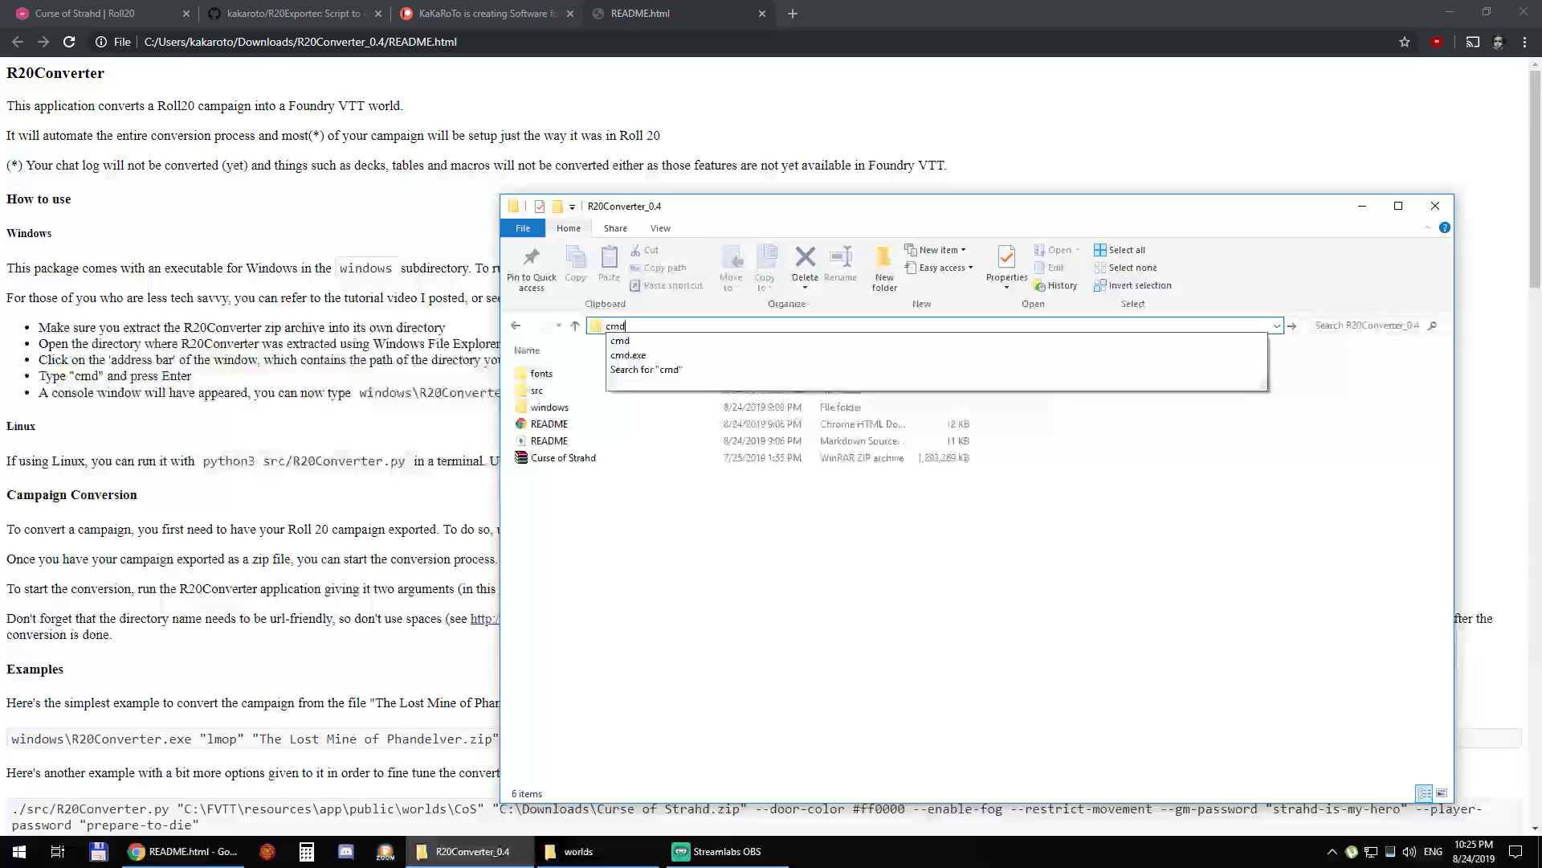
pyautogui.press('Return')
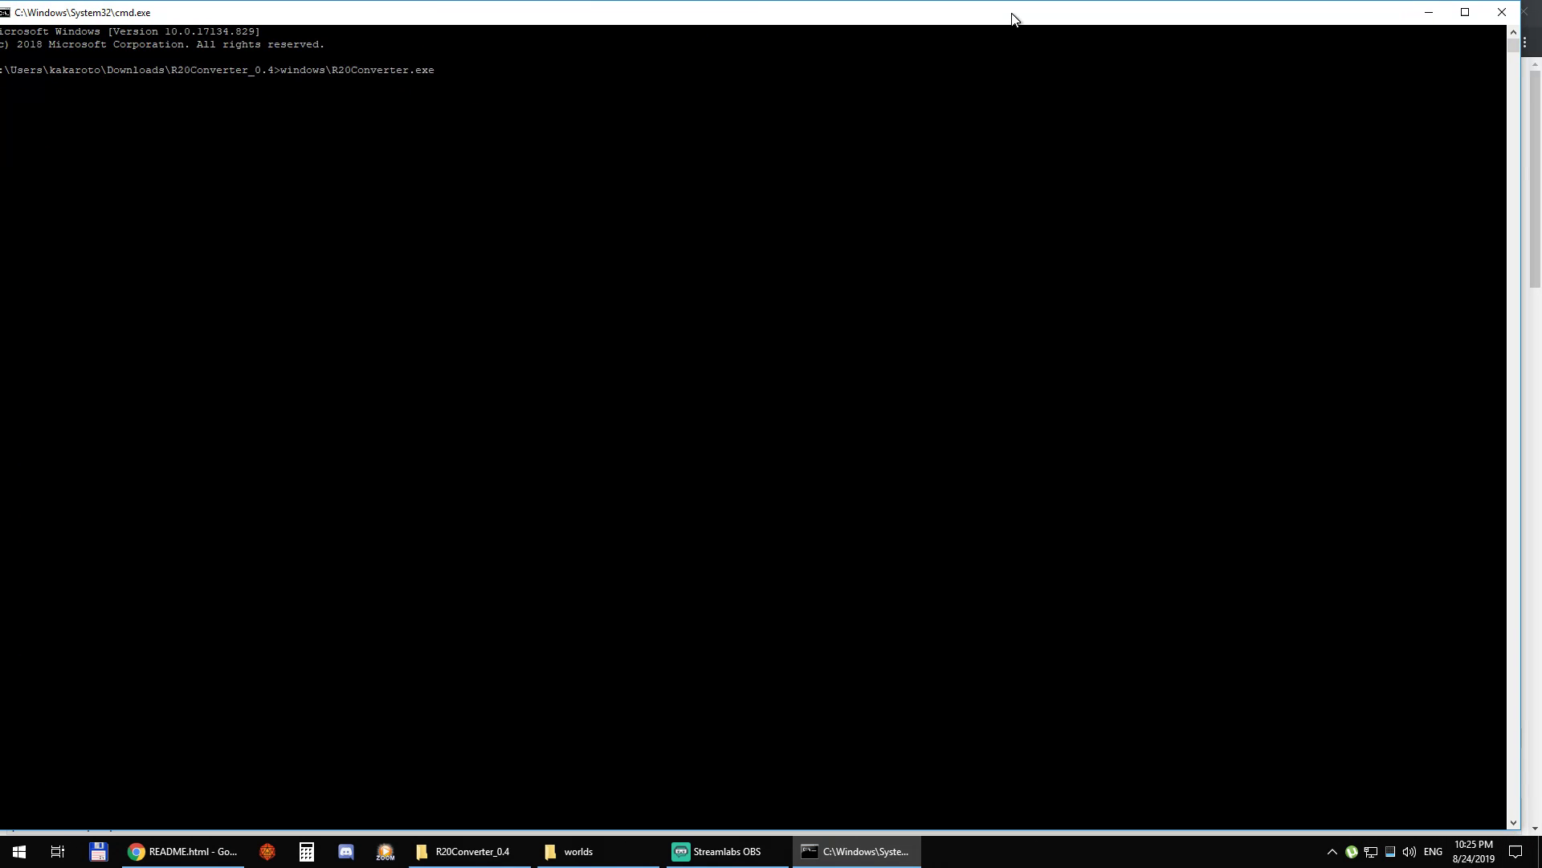
# Step: Copy the full path of Foundry's worlds folder, F:\Games\FVTT-0.3.5\resources\app\public\worlds
pyautogui.moveTo(595, 853)
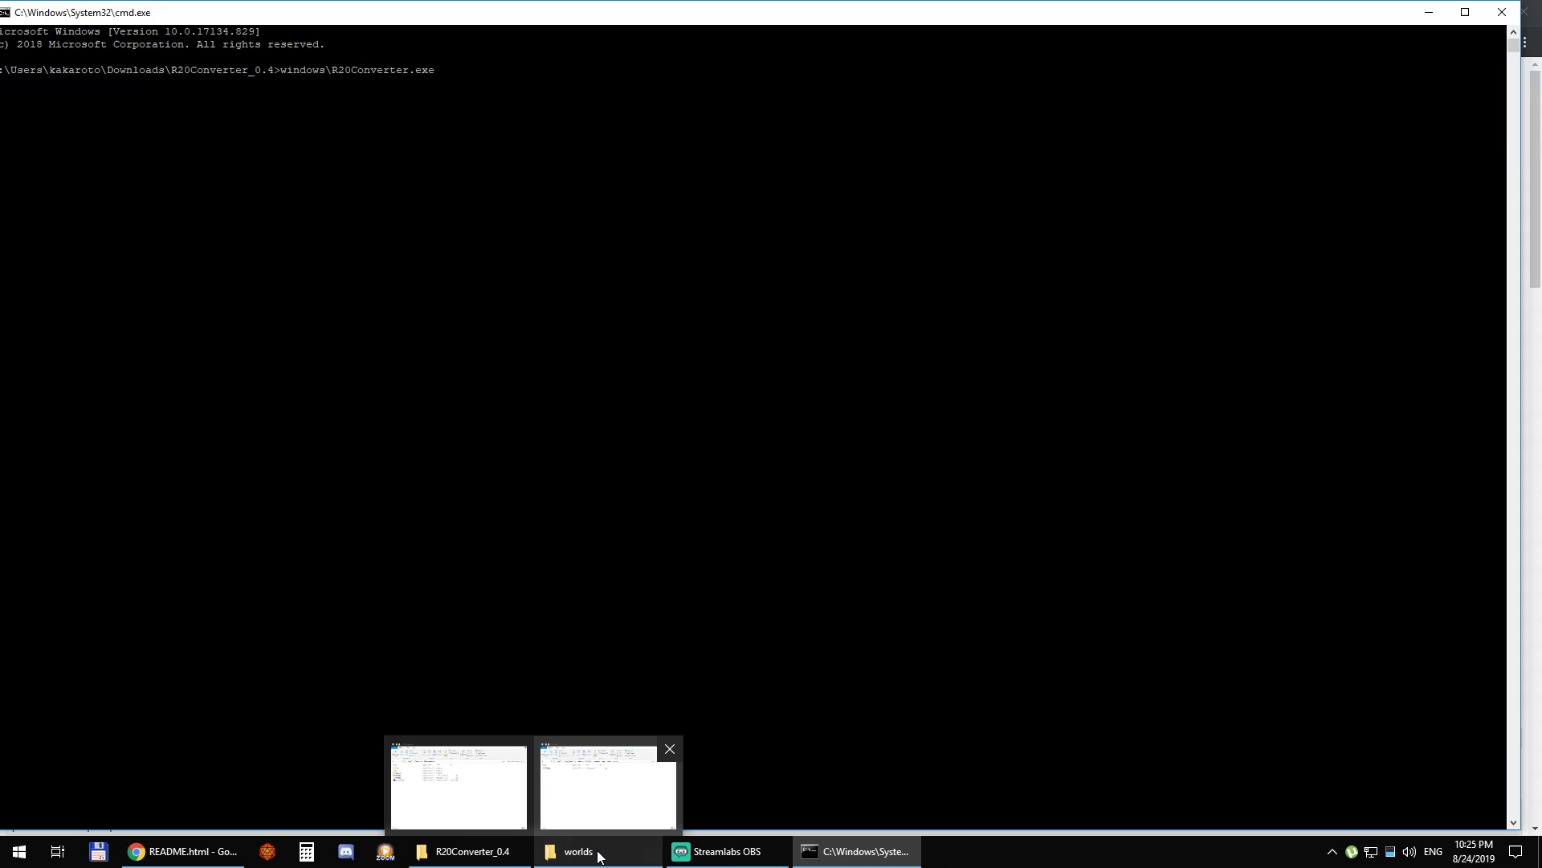
pyautogui.click(649, 807)
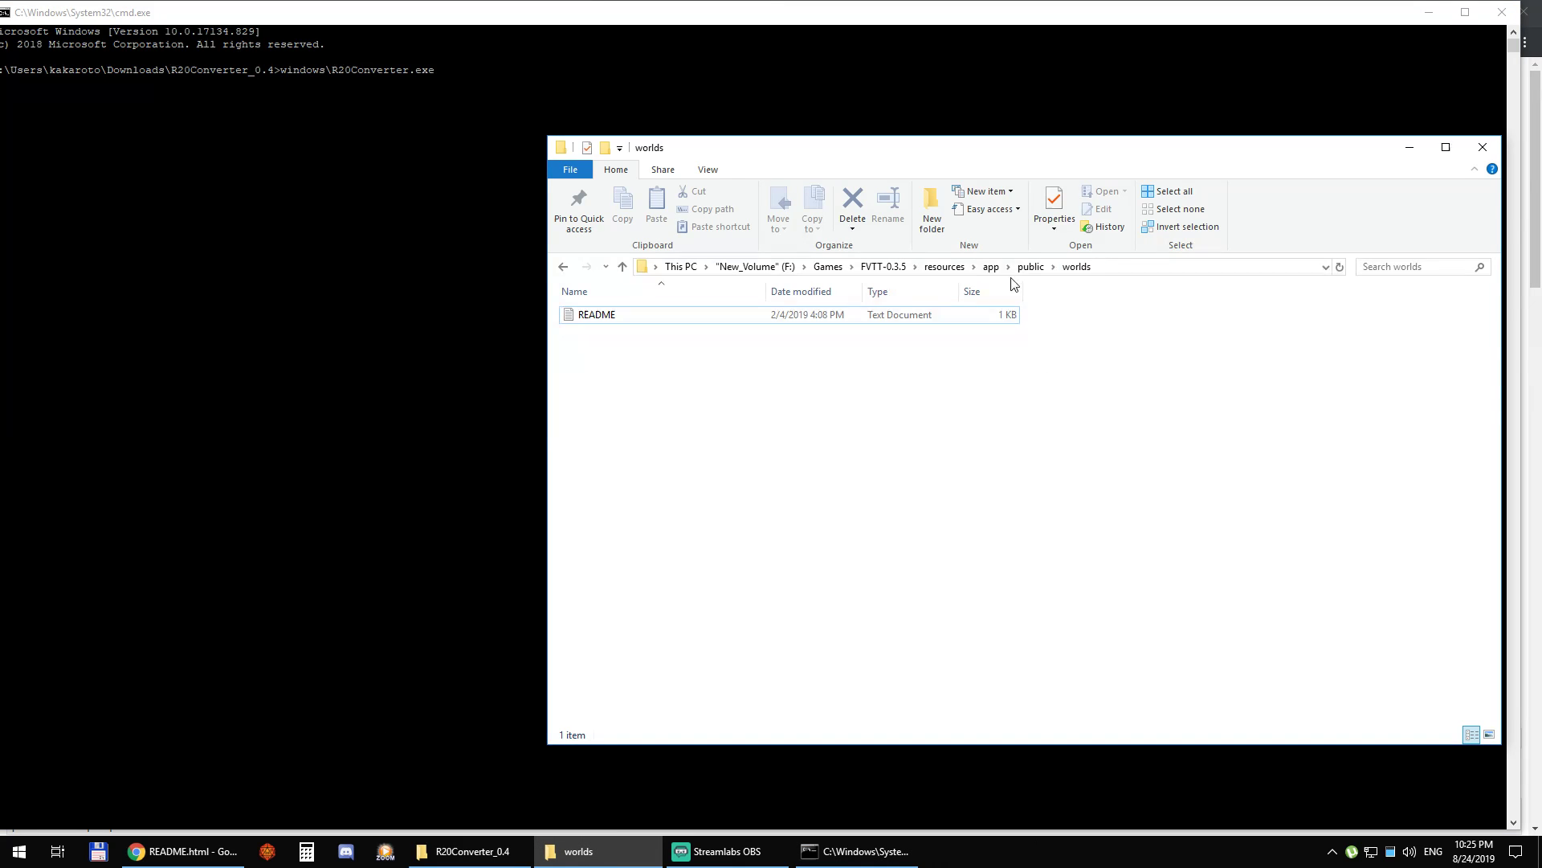
pyautogui.click(1144, 265)
pyautogui.moveTo(897, 266); pyautogui.dragTo(650, 265)
pyautogui.rightClick(670, 269)
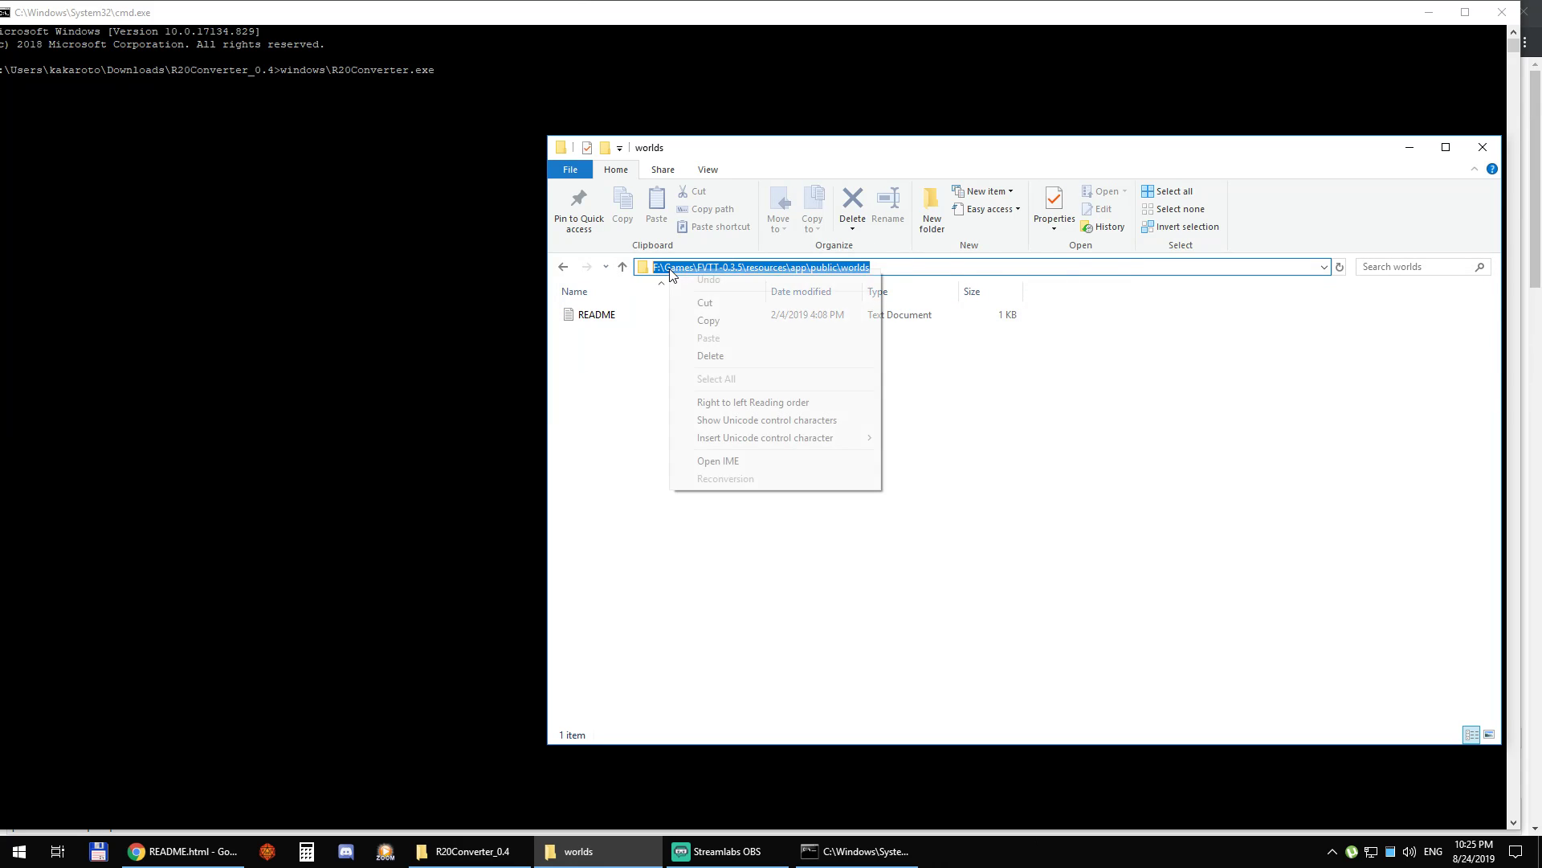
pyautogui.click(715, 320)
pyautogui.click(865, 515)
# Step: Append the copied worlds path with the subfolder \CoS to the converter command, and complete the exported ZIP file's name as the second argument
pyautogui.click(751, 21)
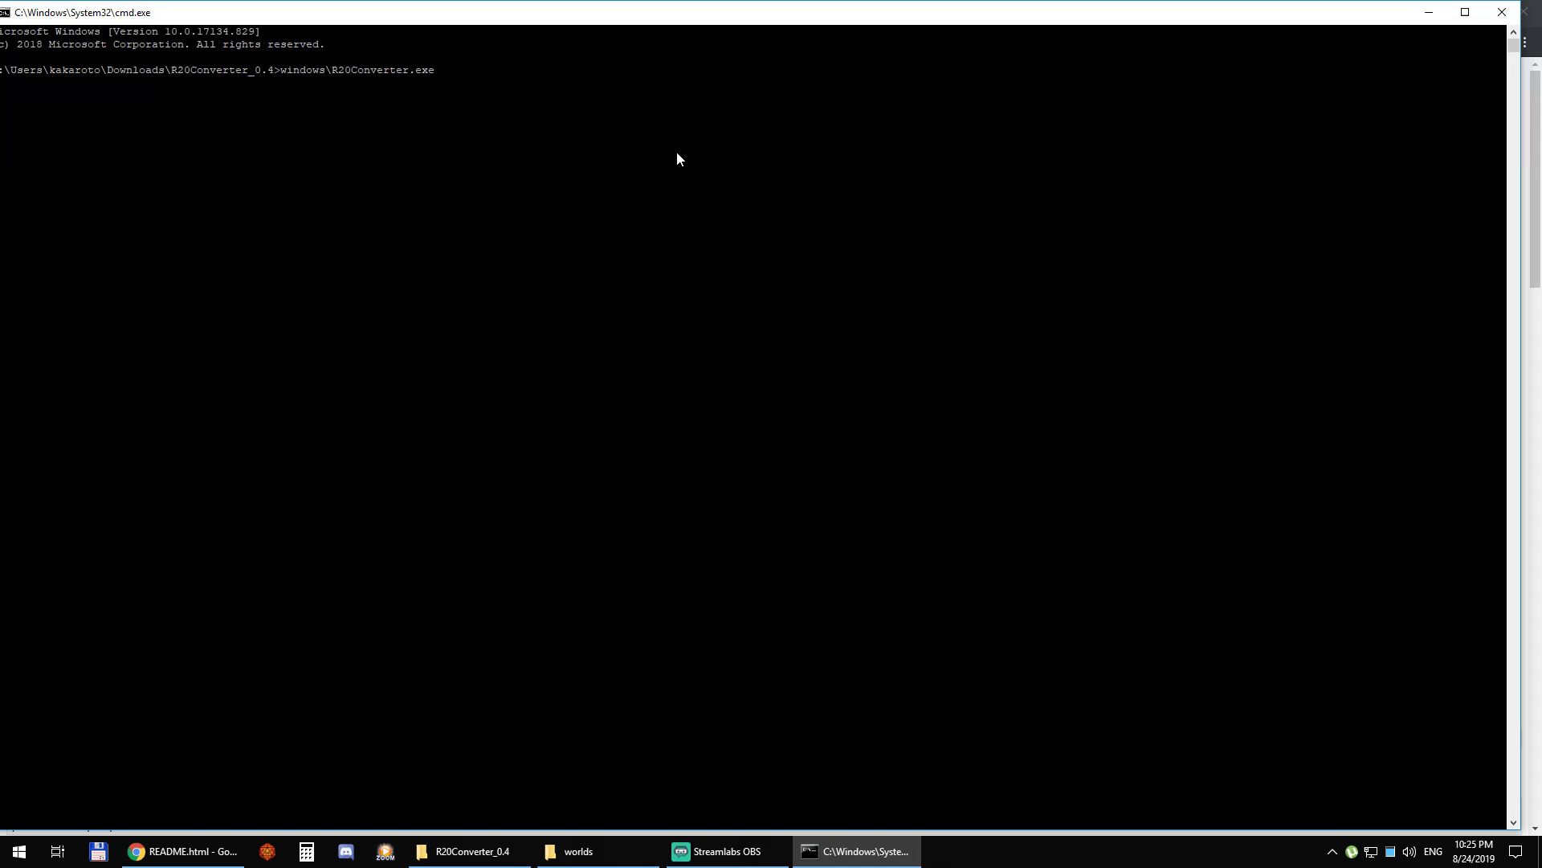
pyautogui.hotkey('ctrl', 'v')
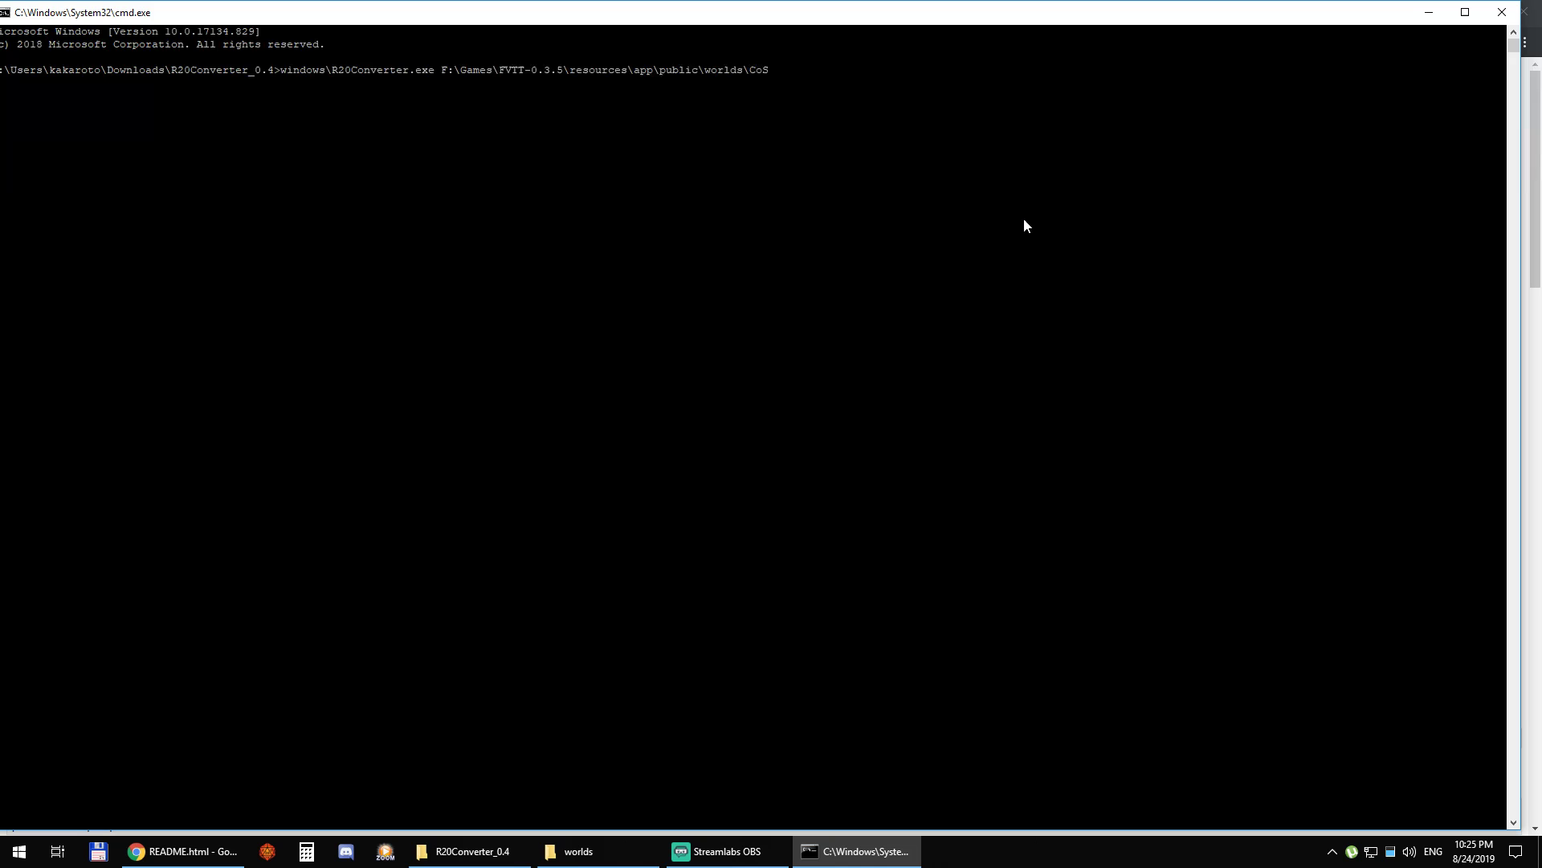
pyautogui.write('r')
pyautogui.press('Tab')
# Step: Check the README's optional arguments, add --auto-doors, --restrict-movement, --enable-fog and --add-walls-around-map after "Curse of Strahd.zip" in the converter command, and run it
pyautogui.hotkey('alt', 'Tab')
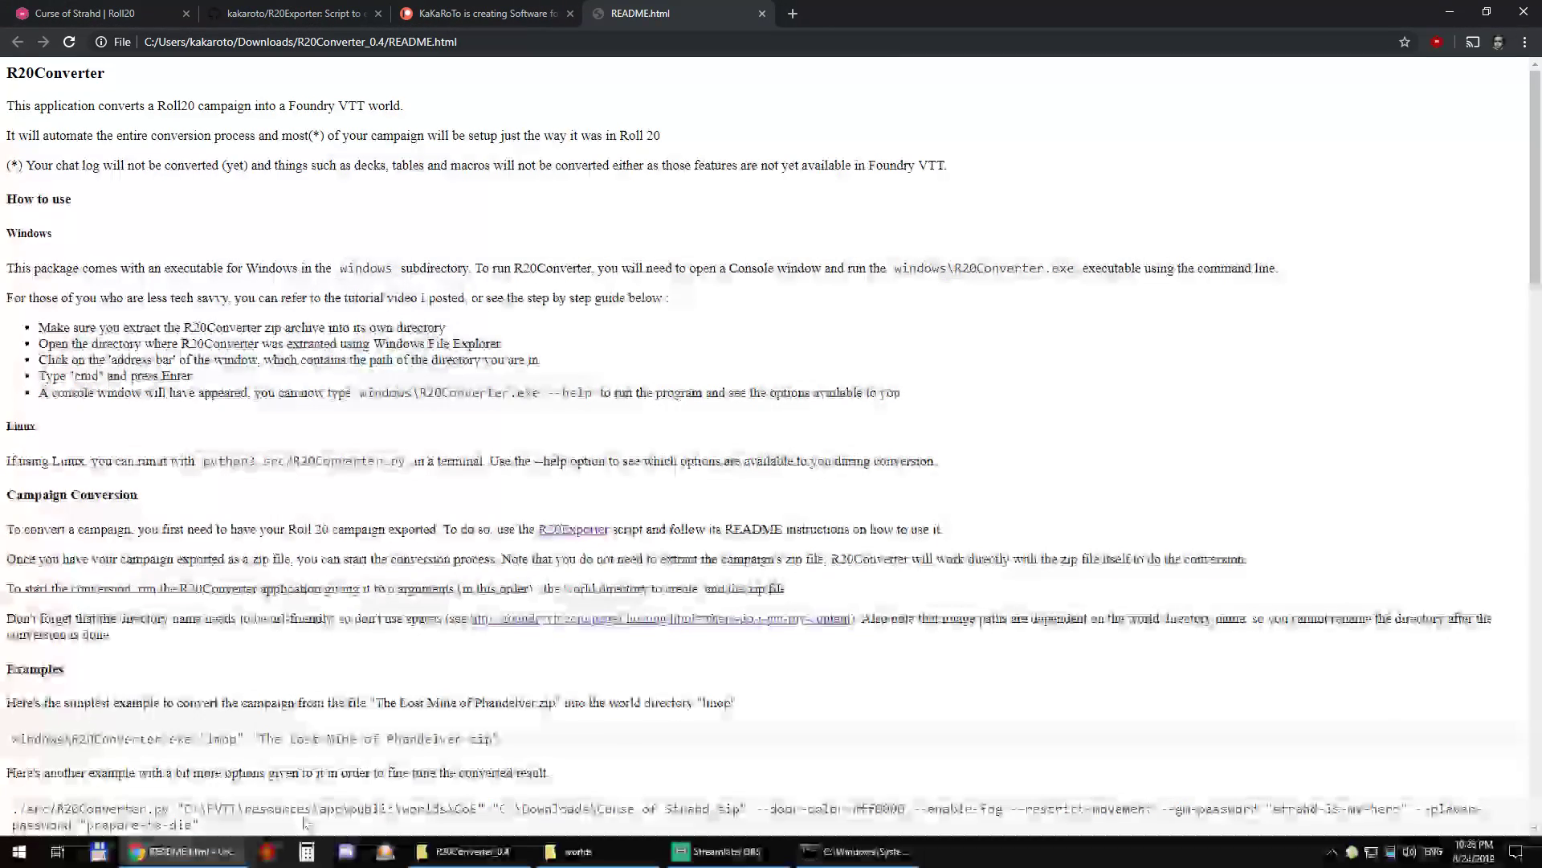
pyautogui.scroll(-13, 649, 289)
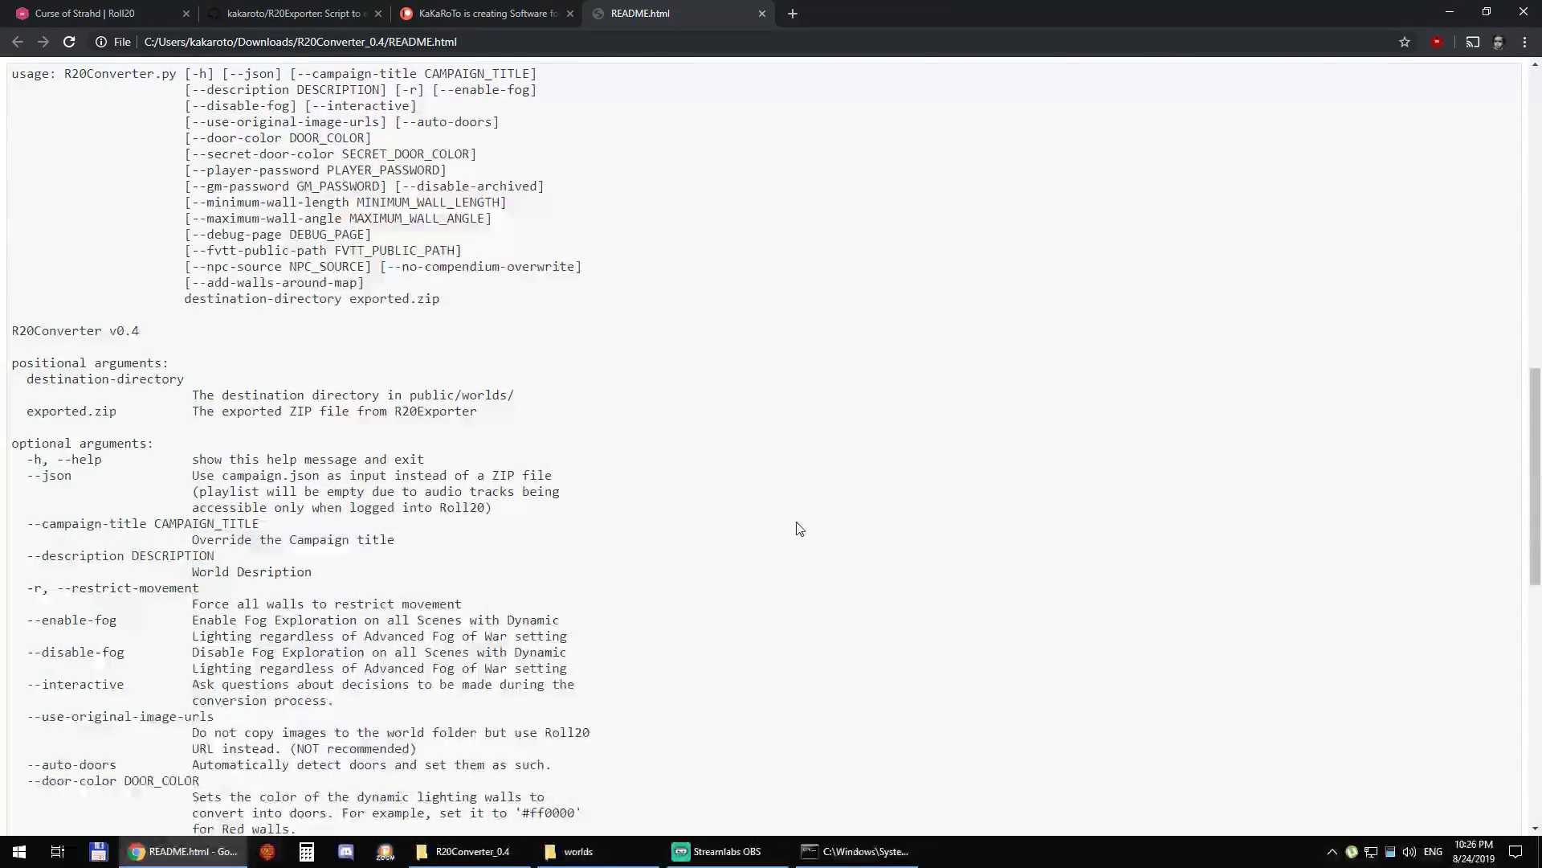
pyautogui.scroll(-5, 795, 530)
pyautogui.scroll(-6, 536, 372)
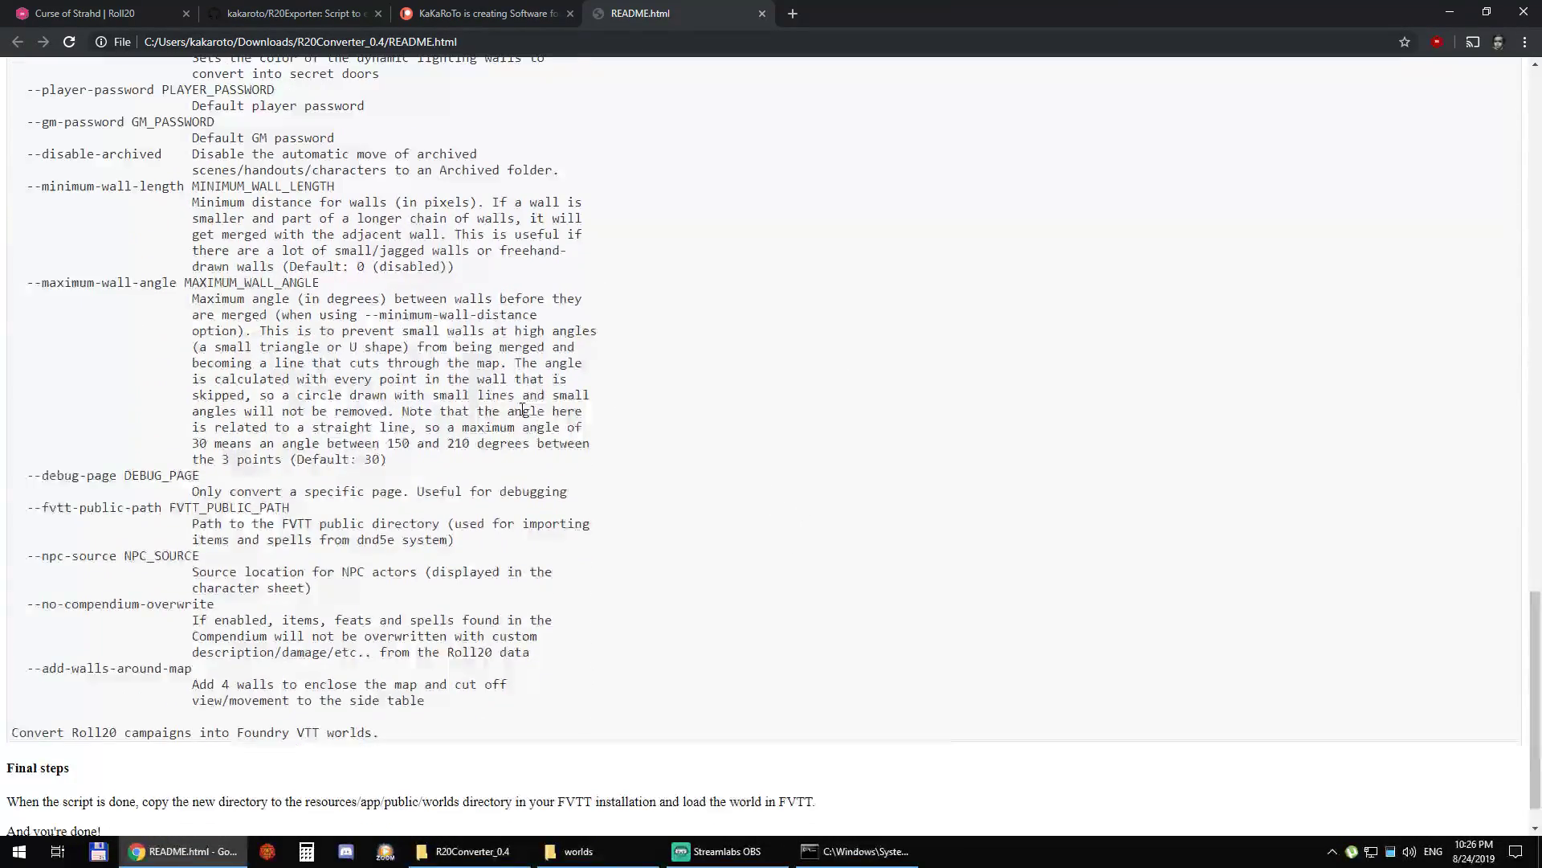
pyautogui.hotkey('alt', 'Tab')
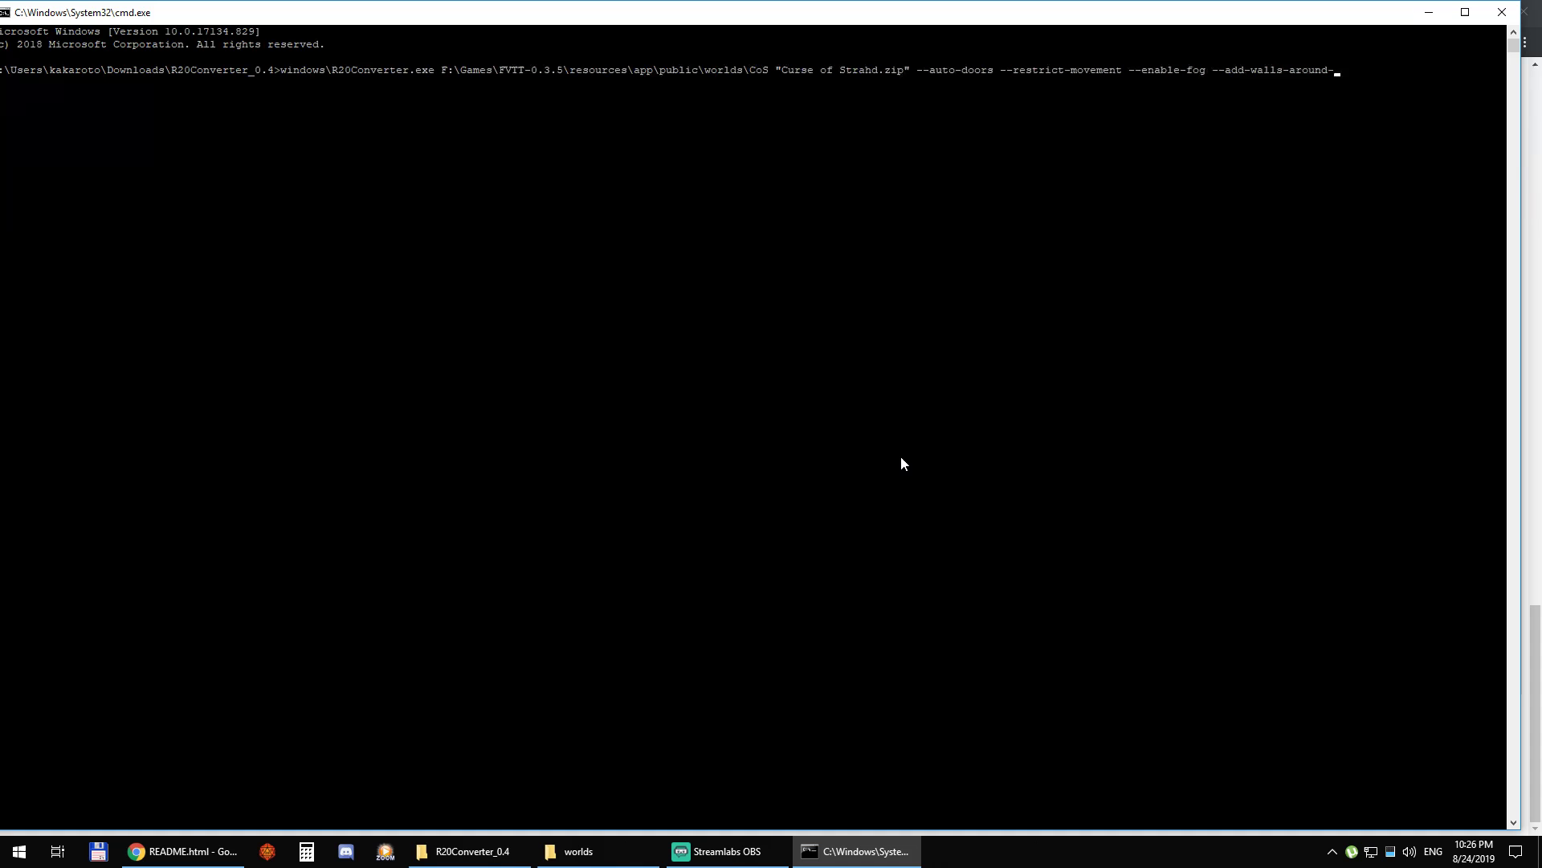
pyautogui.press('Return')
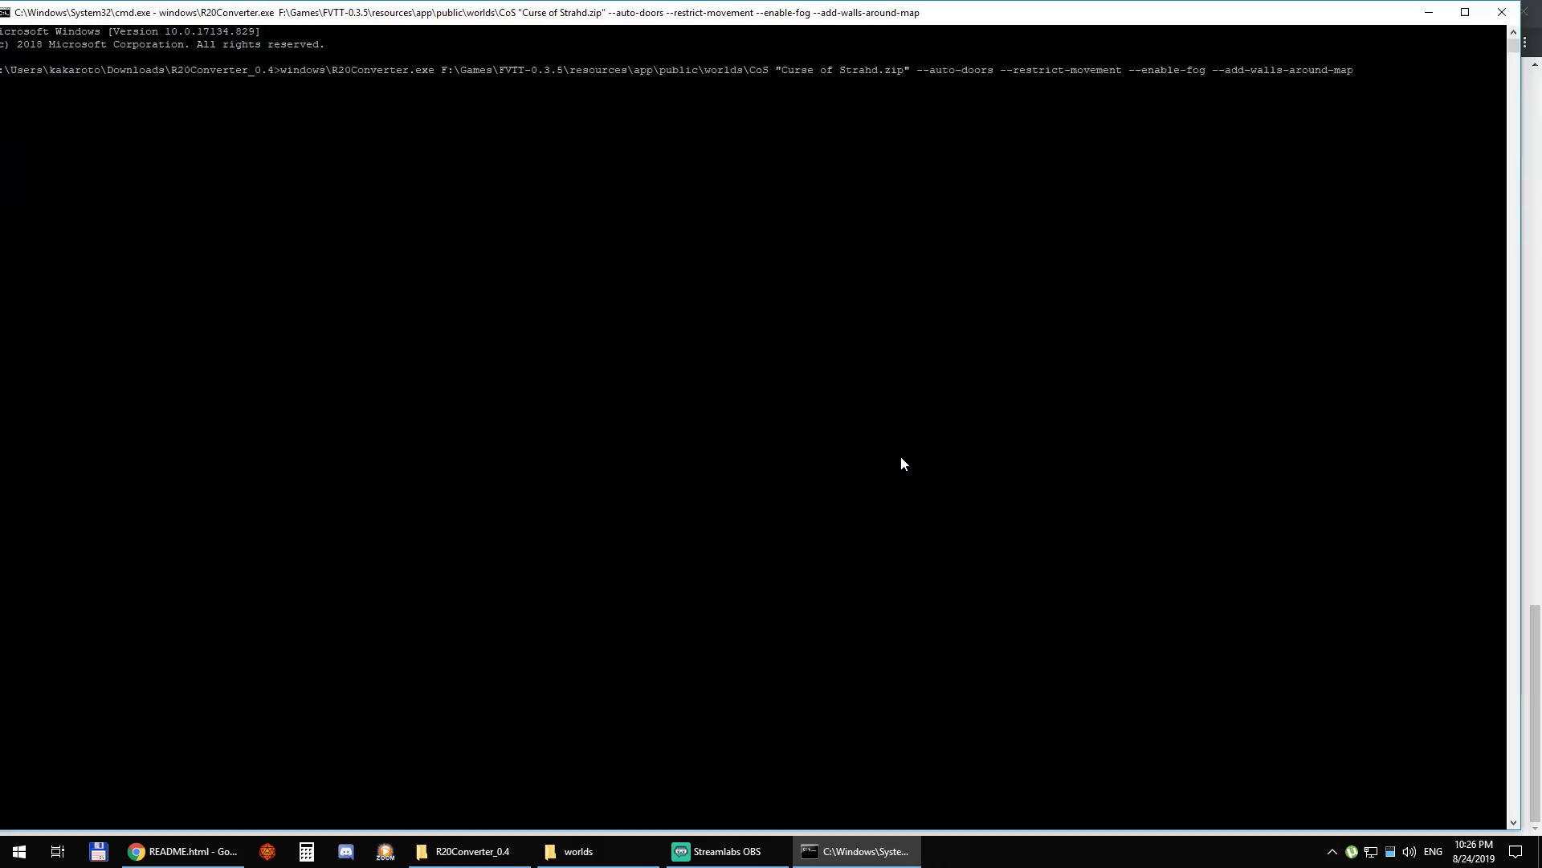
# Step: Pause the running conversion to review its scene creation messages and automatically chosen door colors, and let it resume until it finishes
pyautogui.moveTo(655, 11); pyautogui.dragTo(703, 12)
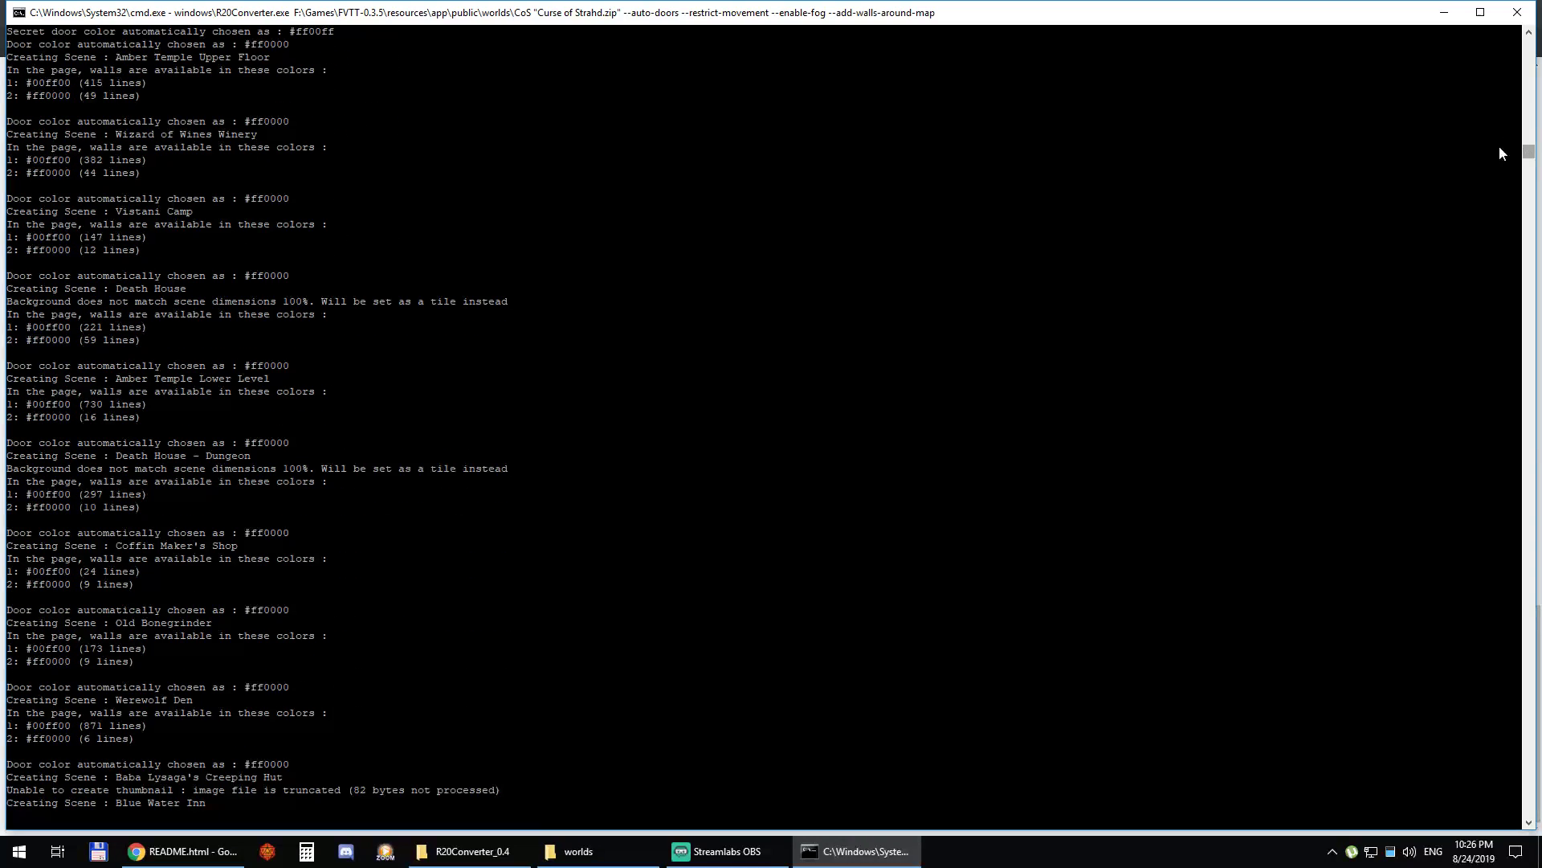
pyautogui.moveTo(150, 286); pyautogui.dragTo(172, 303)
pyautogui.scroll(2, 453, 421)
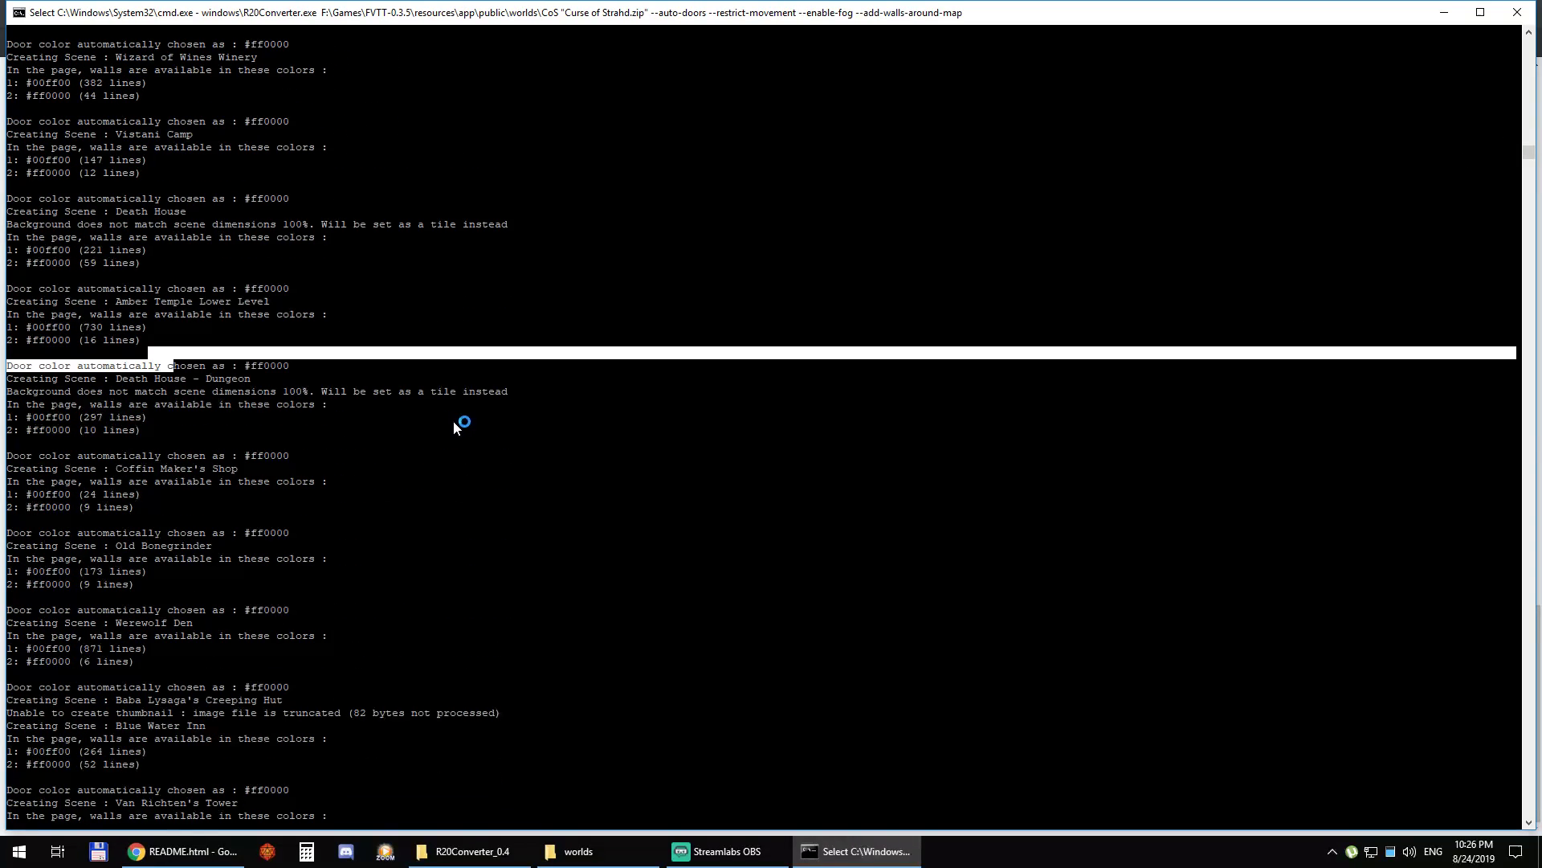
pyautogui.scroll(17, 129, 223)
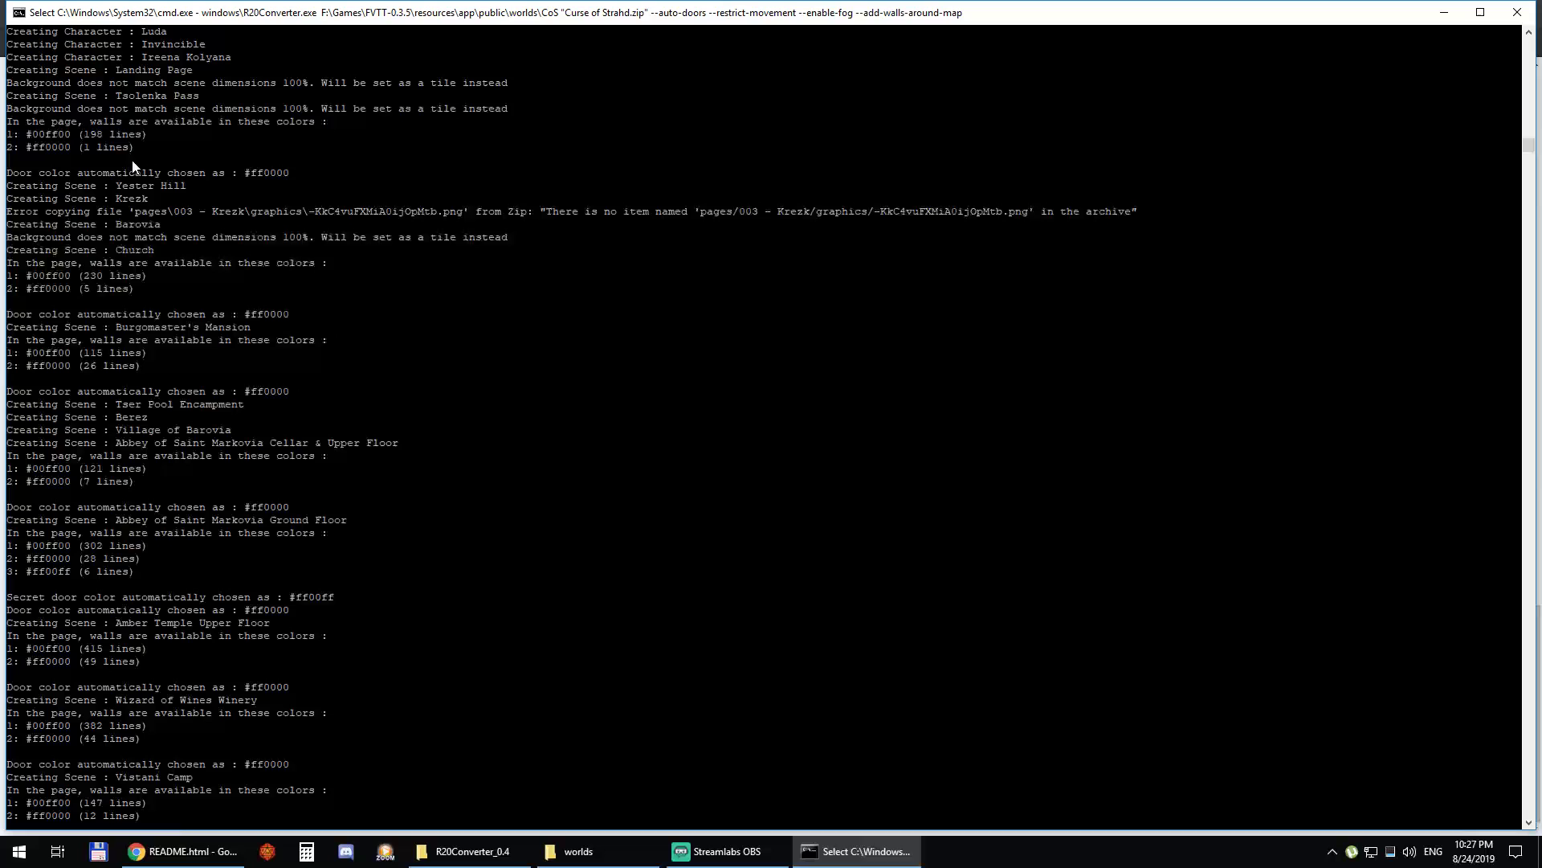
pyautogui.scroll(-5, 315, 351)
pyautogui.rightClick(311, 347)
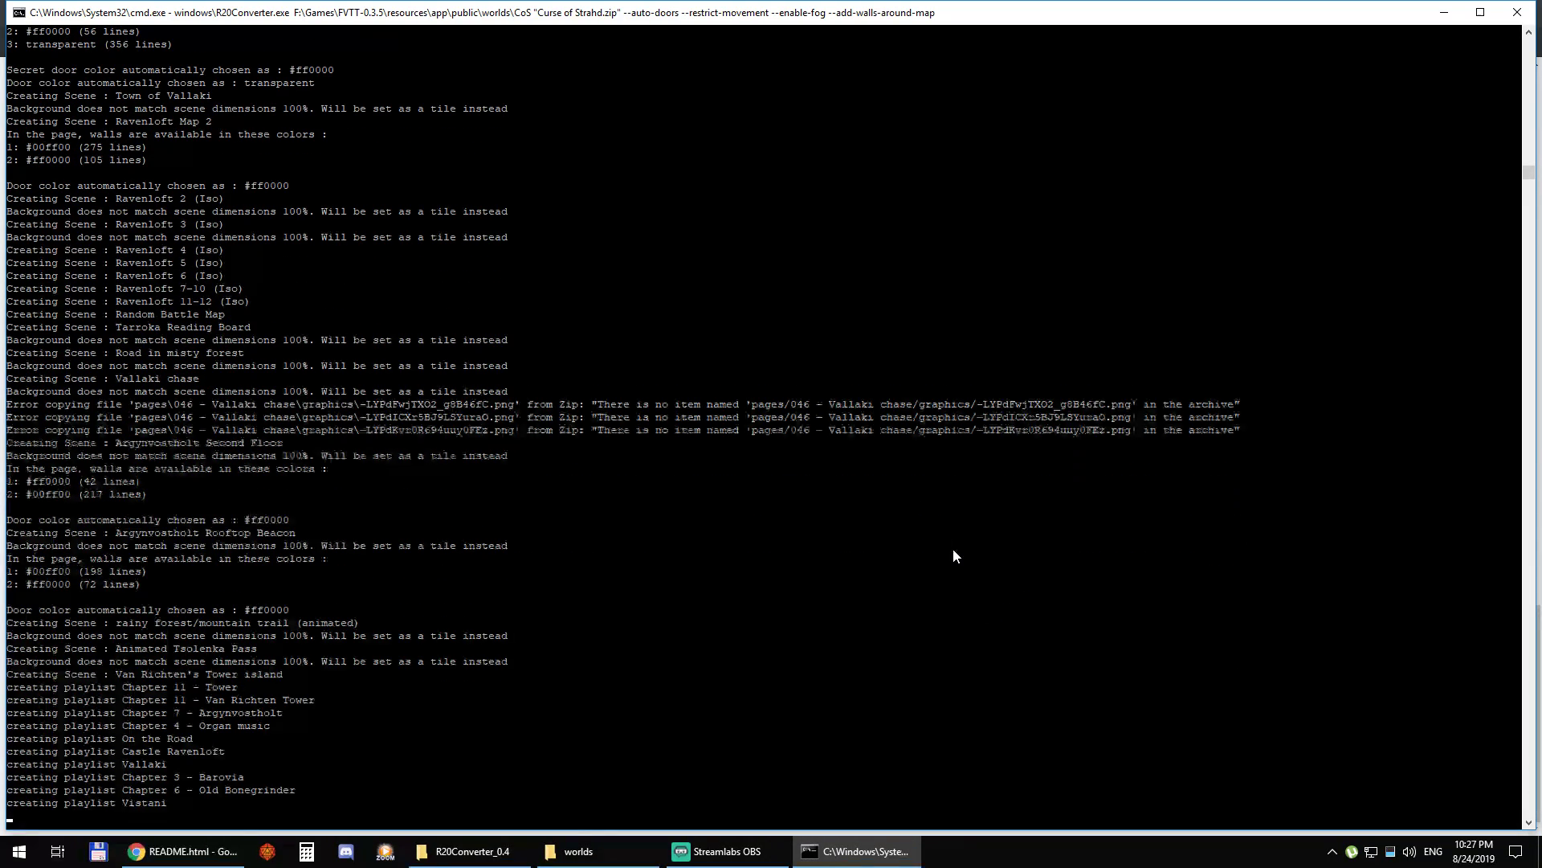
pyautogui.press('Return')
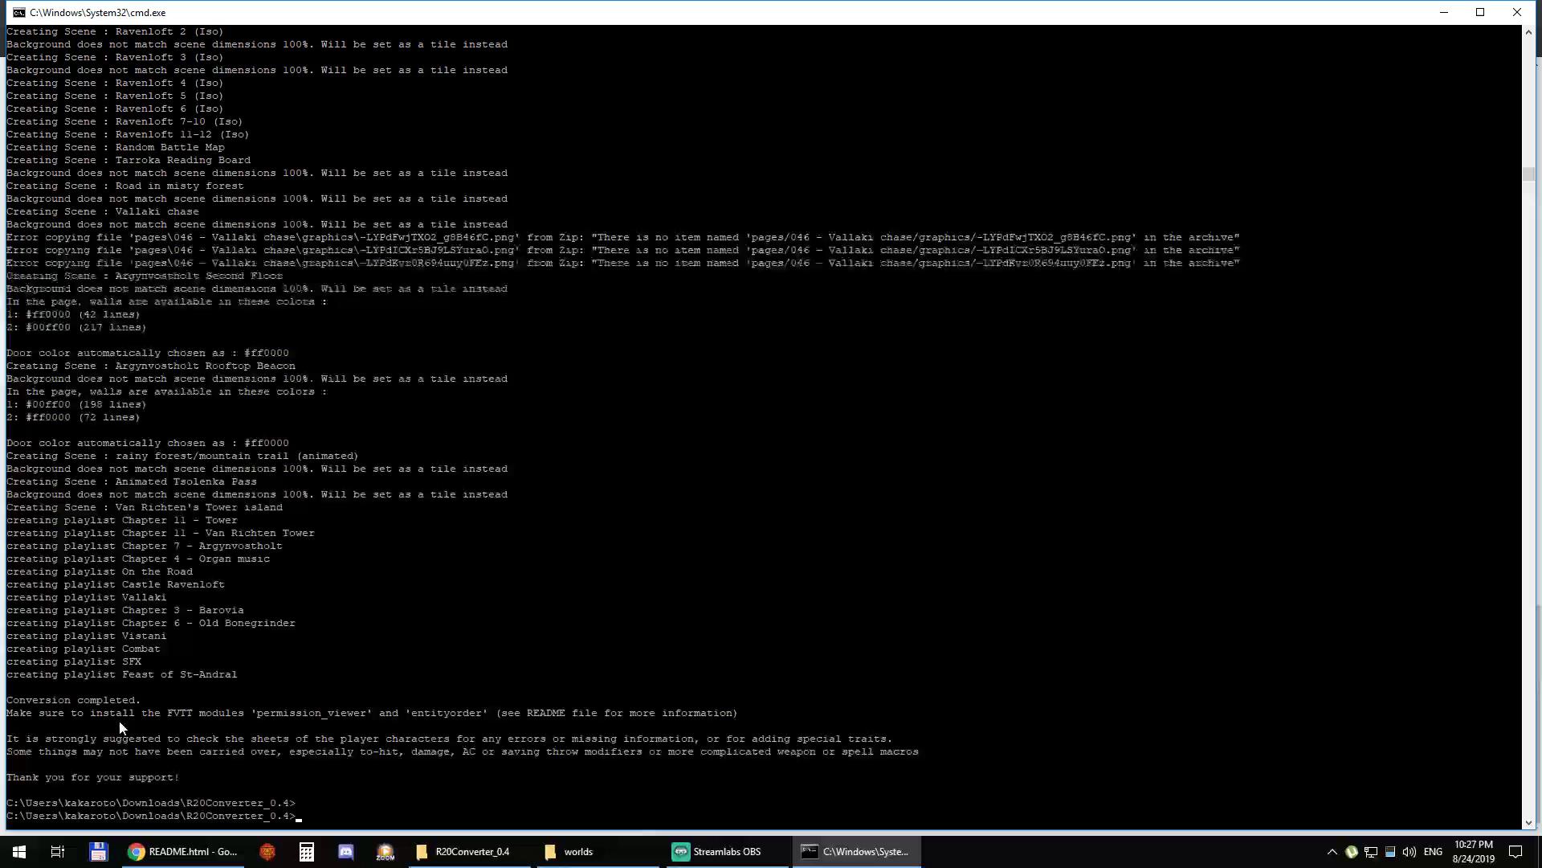
# Step: Check the worlds folder for the converted CoS folder, launch Foundry Virtual Tabletop and open the Curse of Strahd world
pyautogui.click(576, 852)
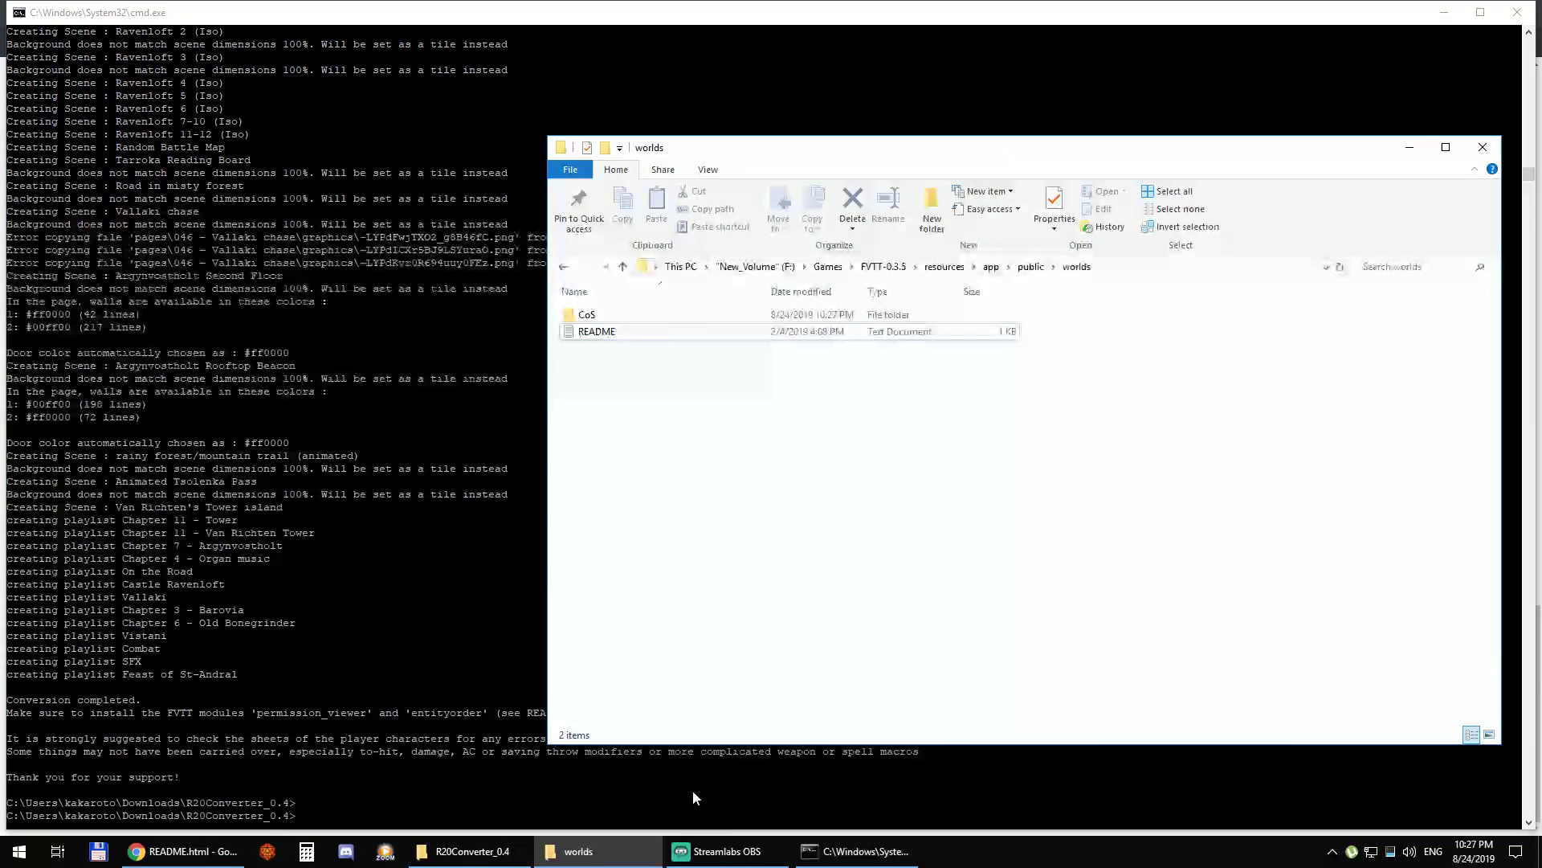
pyautogui.click(654, 316)
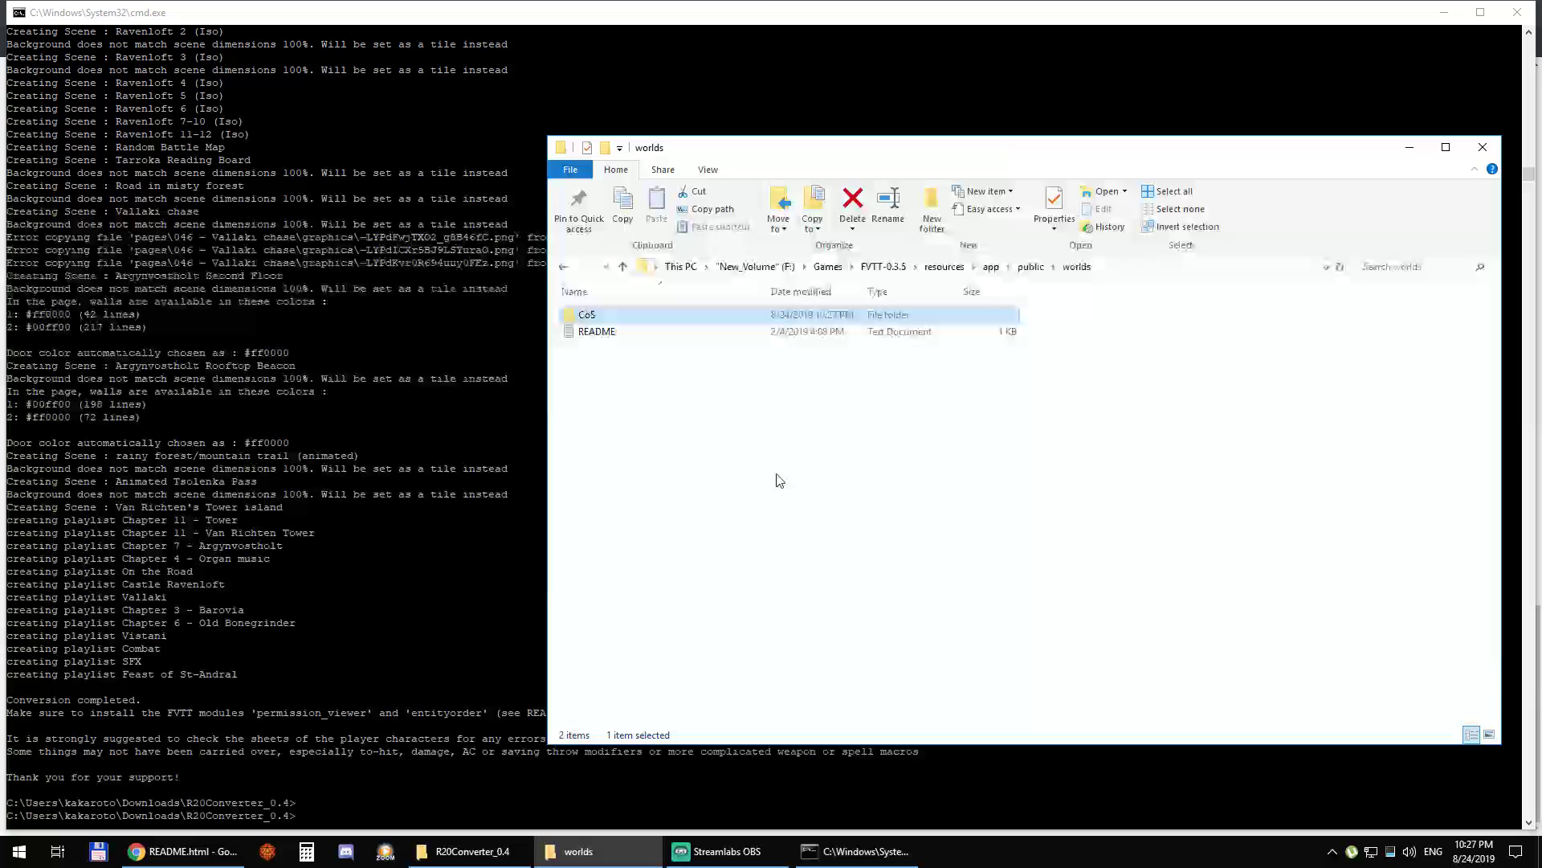
pyautogui.click(268, 851)
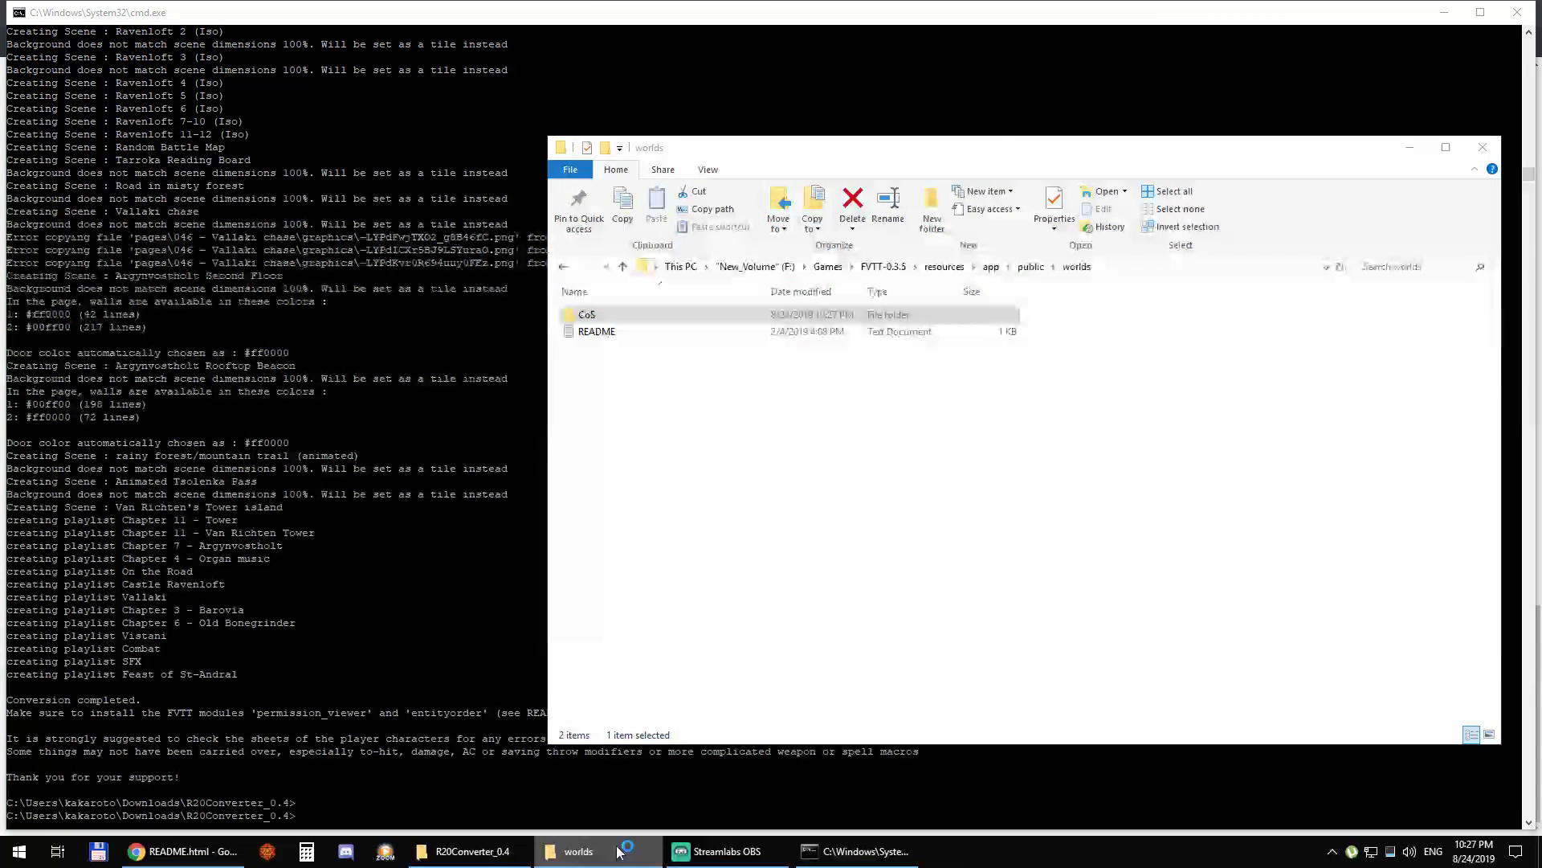
pyautogui.click(578, 851)
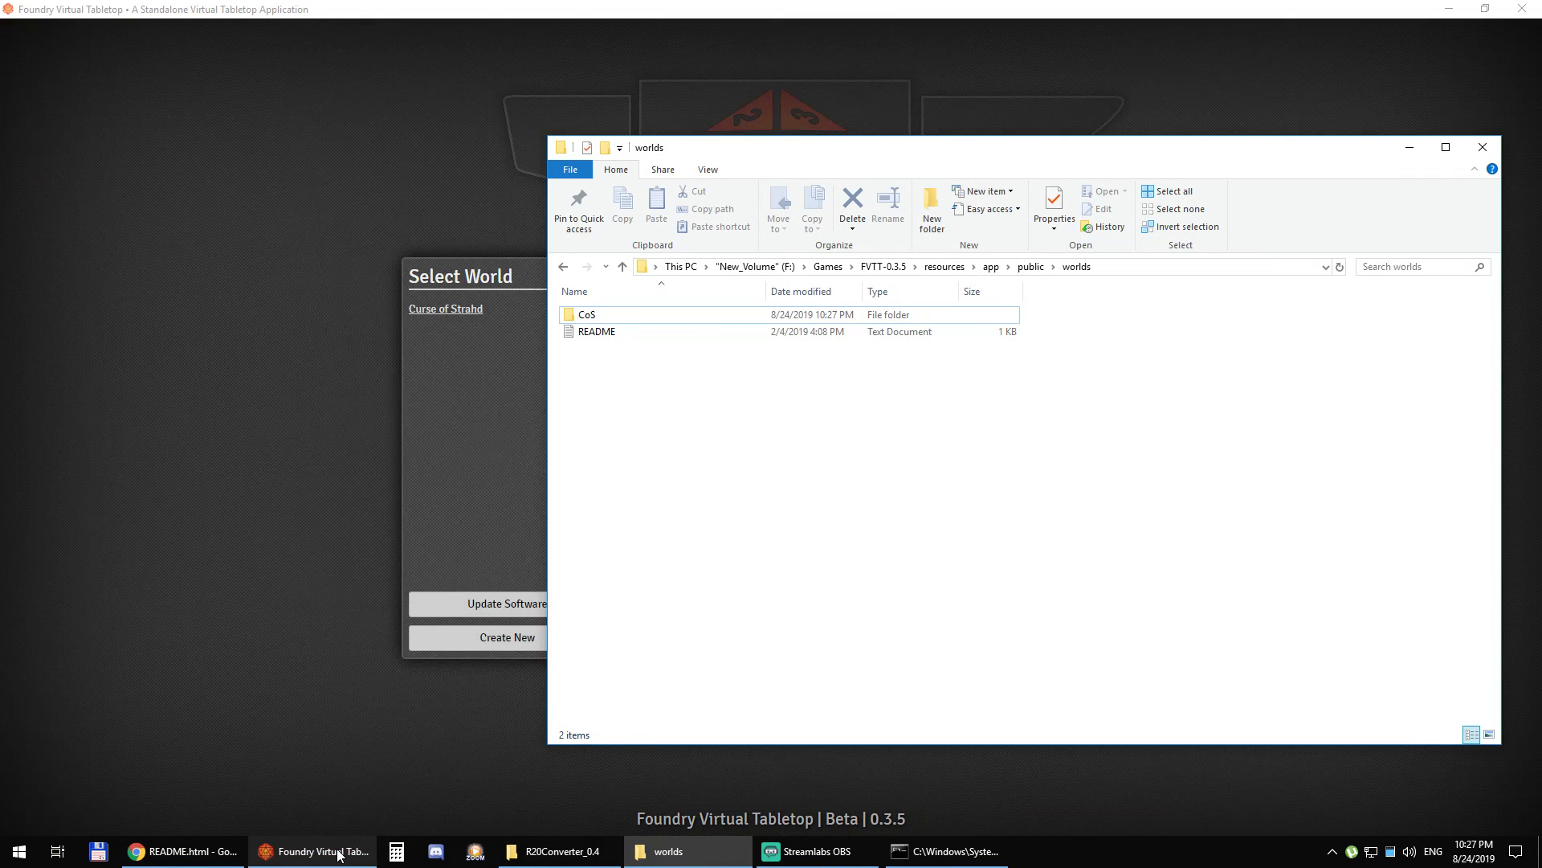
pyautogui.click(337, 854)
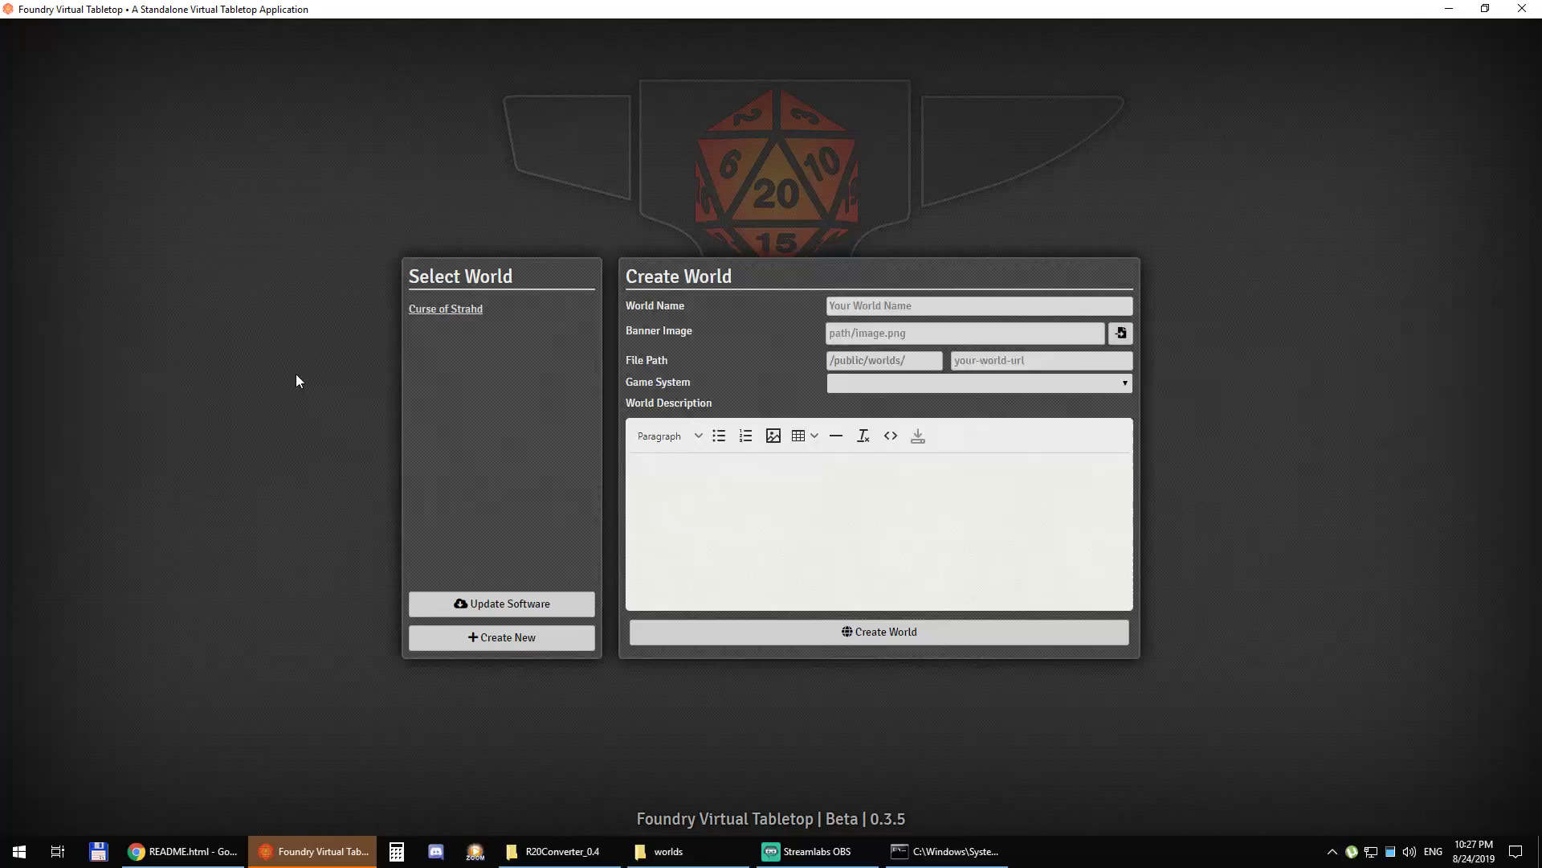
pyautogui.click(452, 310)
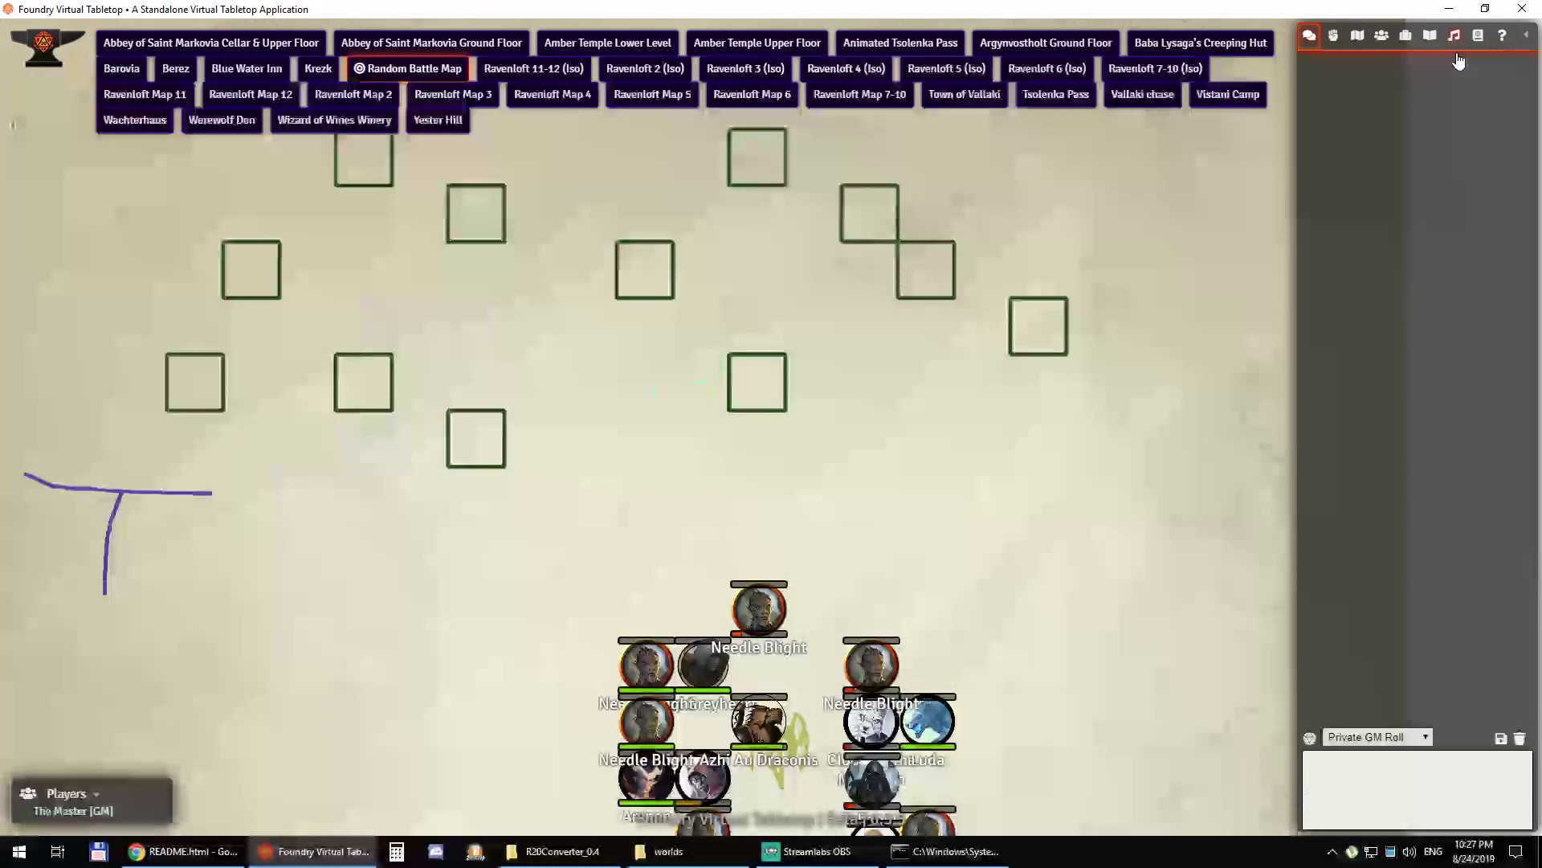
# Step: Review the world's imported playlists and collapse Chapter 3 - Barovia, Chapter 4 - Organ music and Chapter 6 - Old Bonegrinder
pyautogui.click(1454, 41)
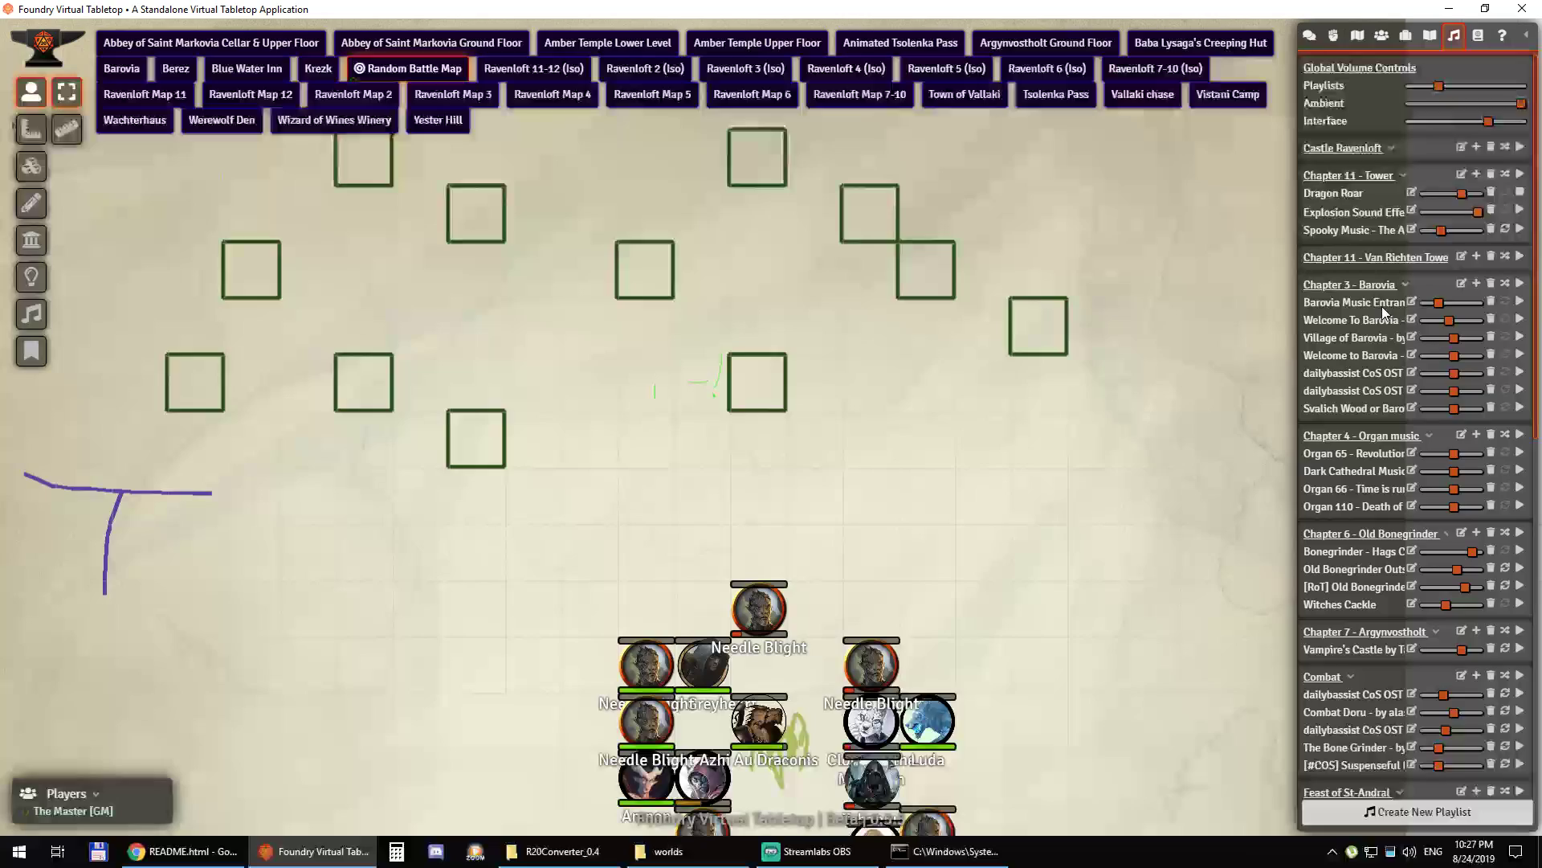
pyautogui.scroll(-7, 1375, 458)
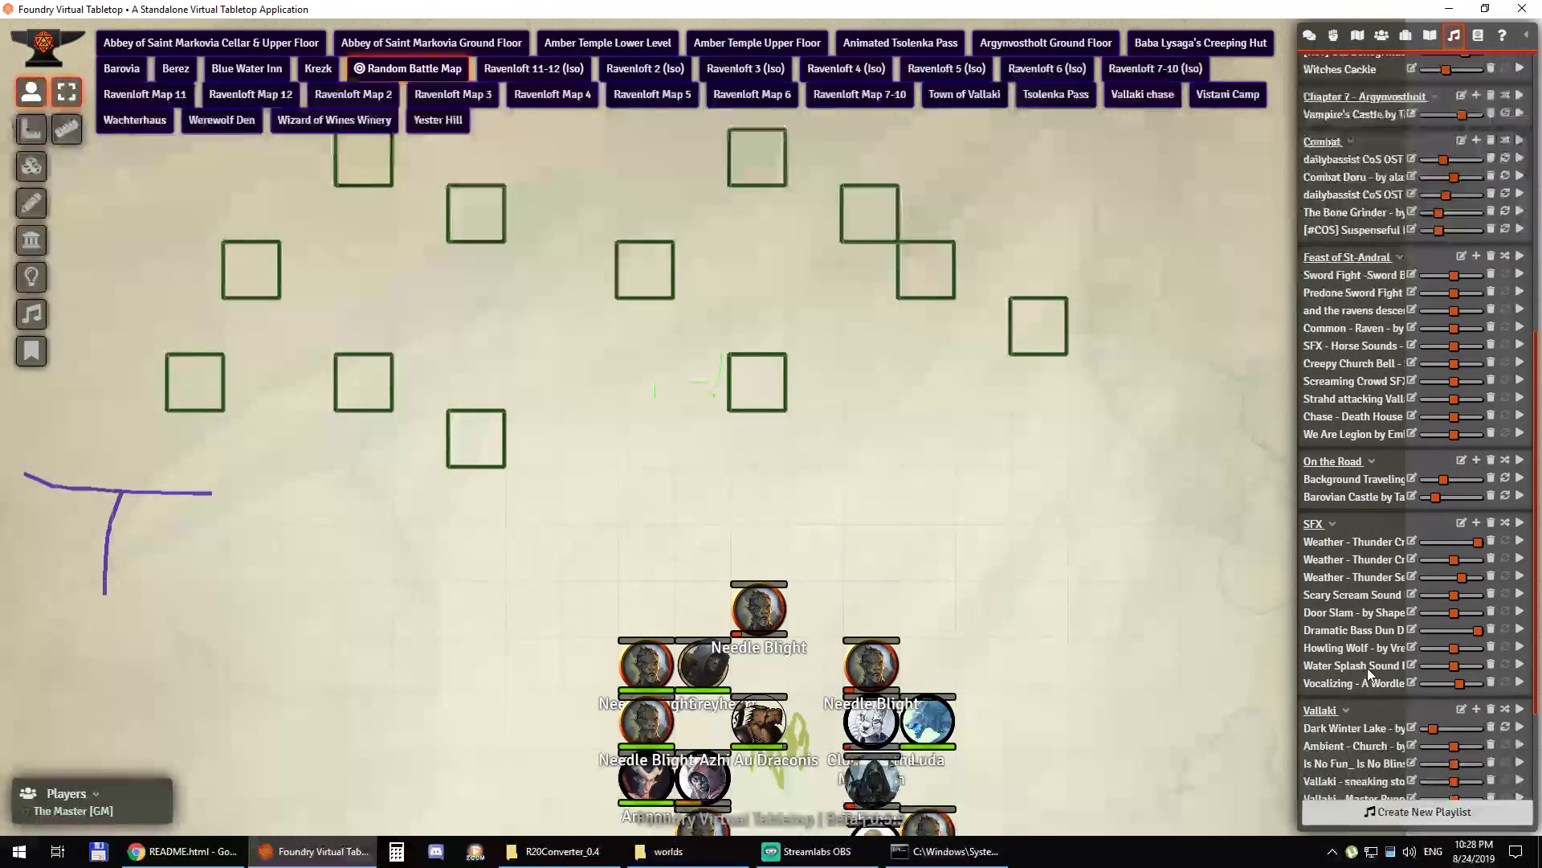
pyautogui.scroll(7, 1368, 618)
pyautogui.scroll(-3, 1404, 454)
pyautogui.scroll(3, 1403, 455)
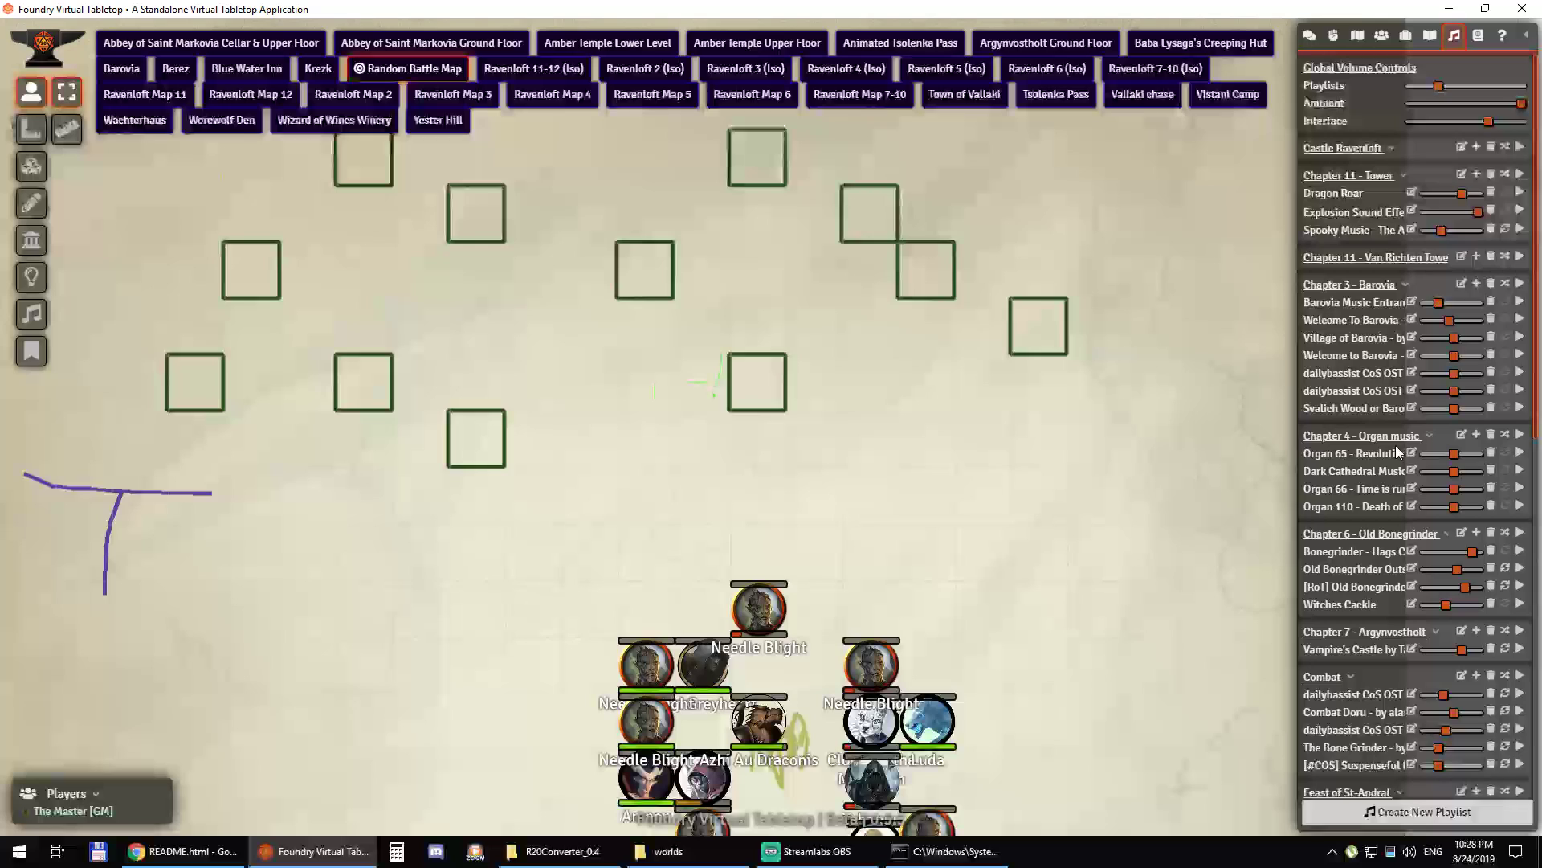
pyautogui.click(1371, 286)
pyautogui.click(1375, 313)
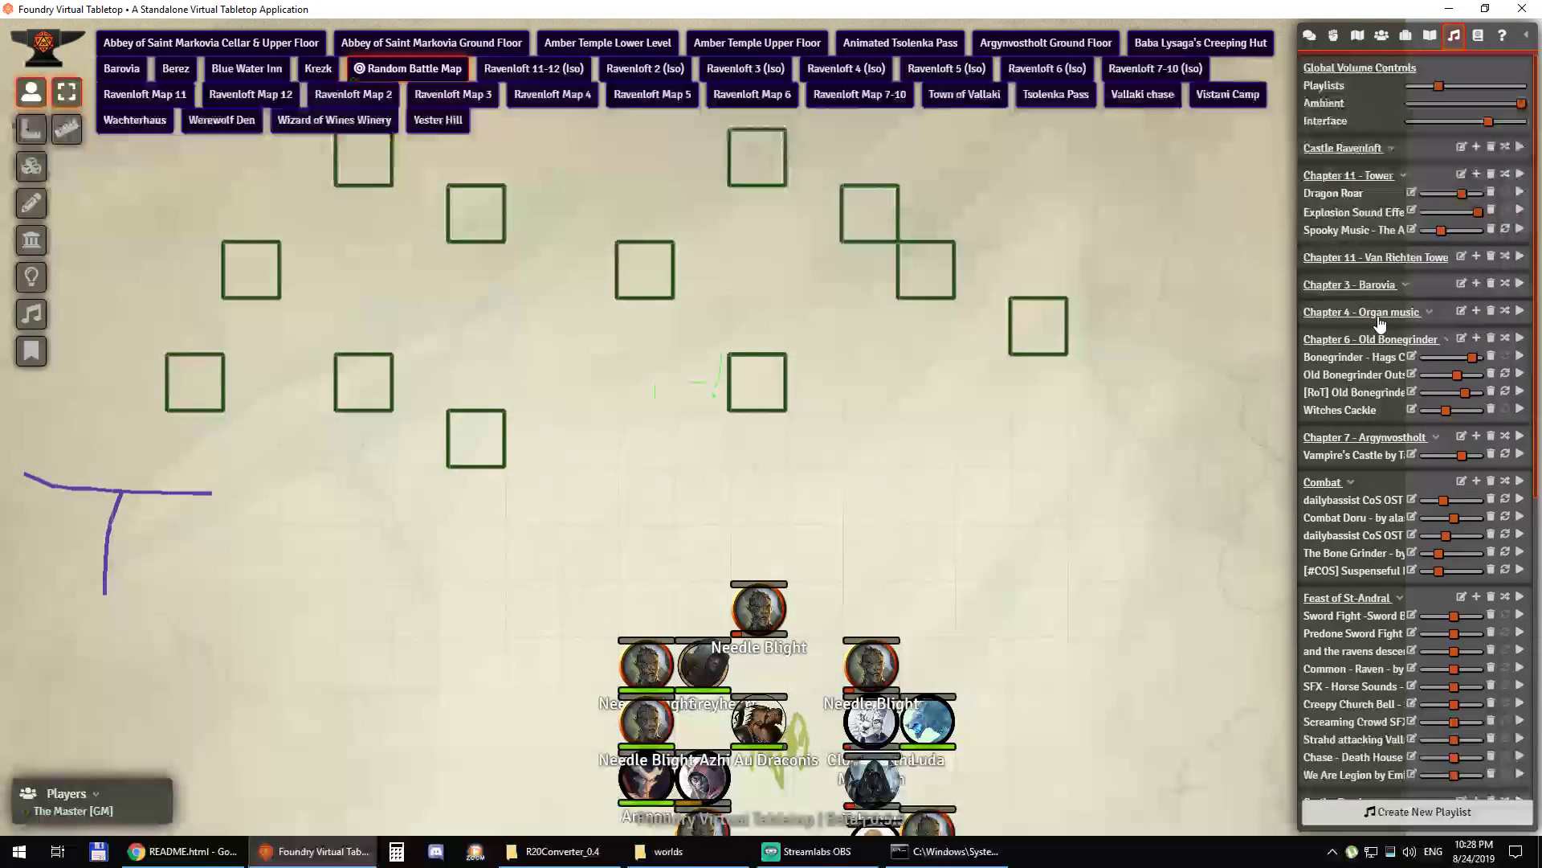
pyautogui.click(1375, 341)
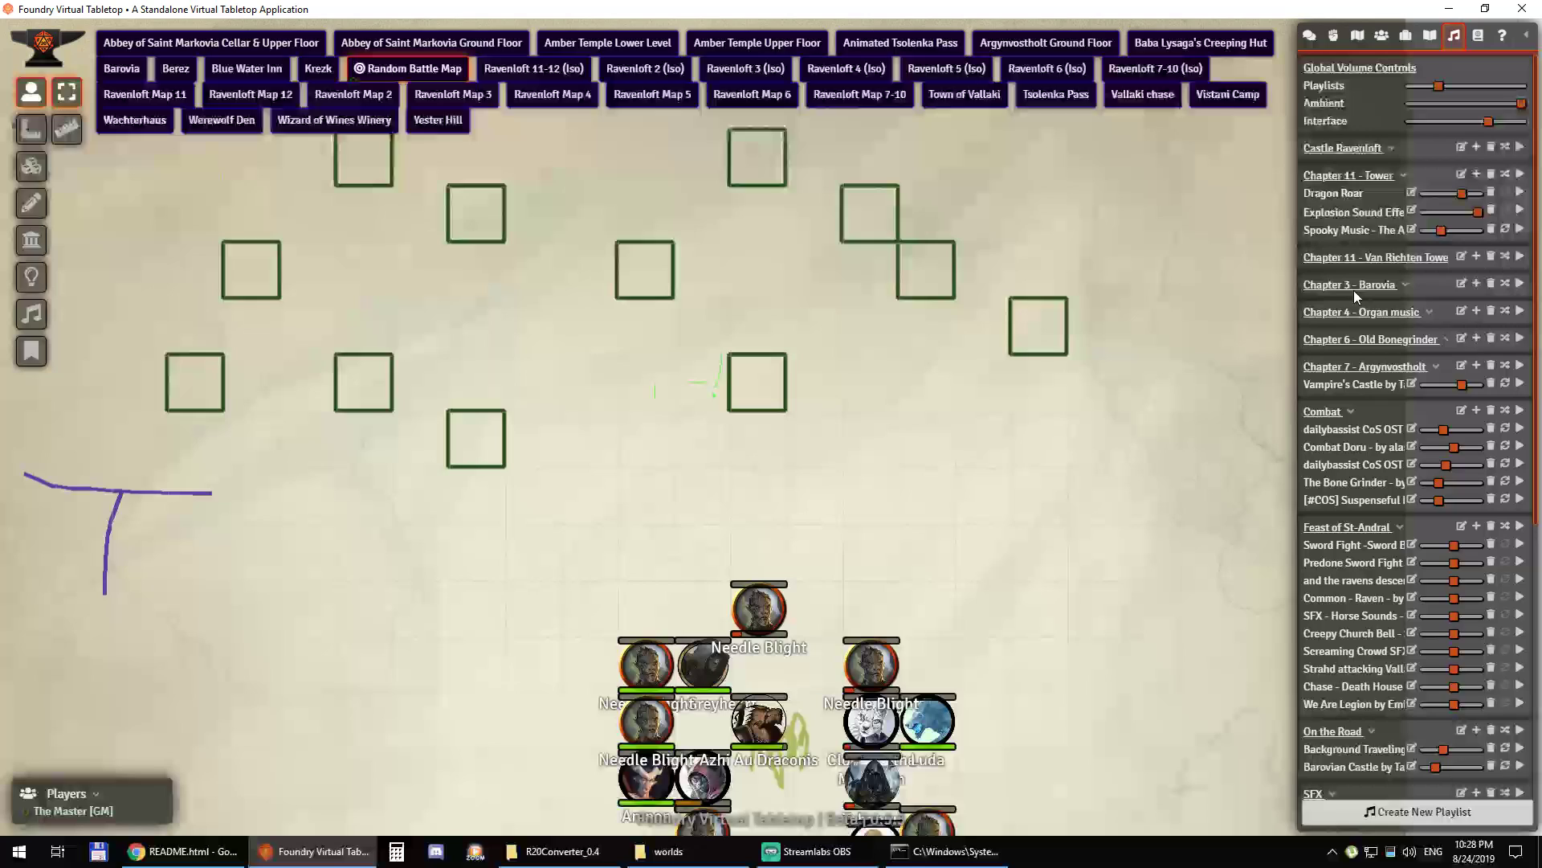
# Step: Browse the imported scenes list and open the Abbey of Saint Markovia Ground Floor scene
pyautogui.click(1357, 36)
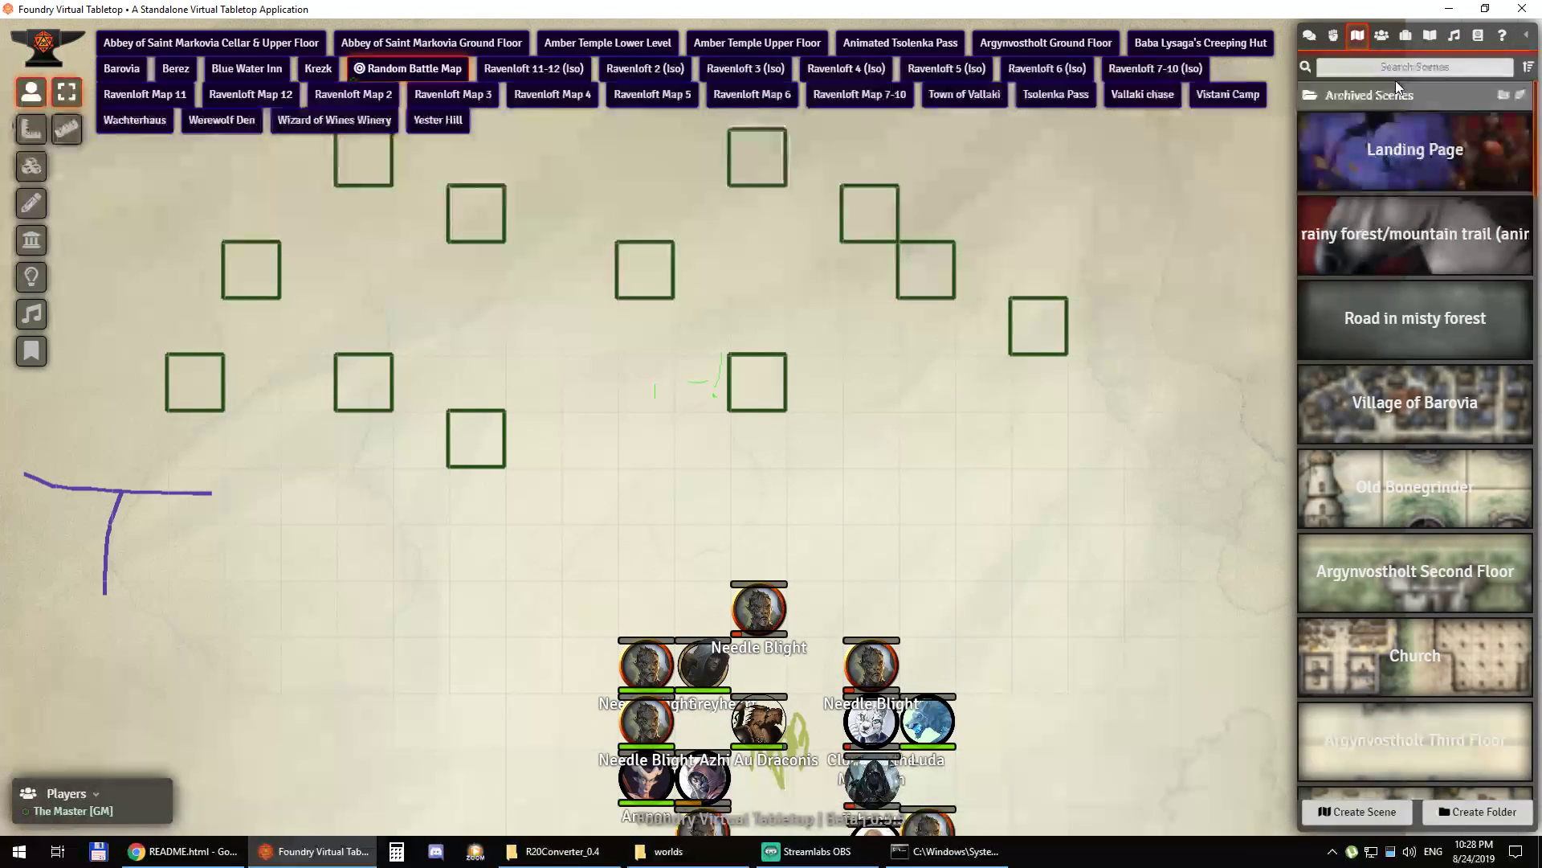
pyautogui.click(1392, 98)
pyautogui.scroll(-5, 1406, 345)
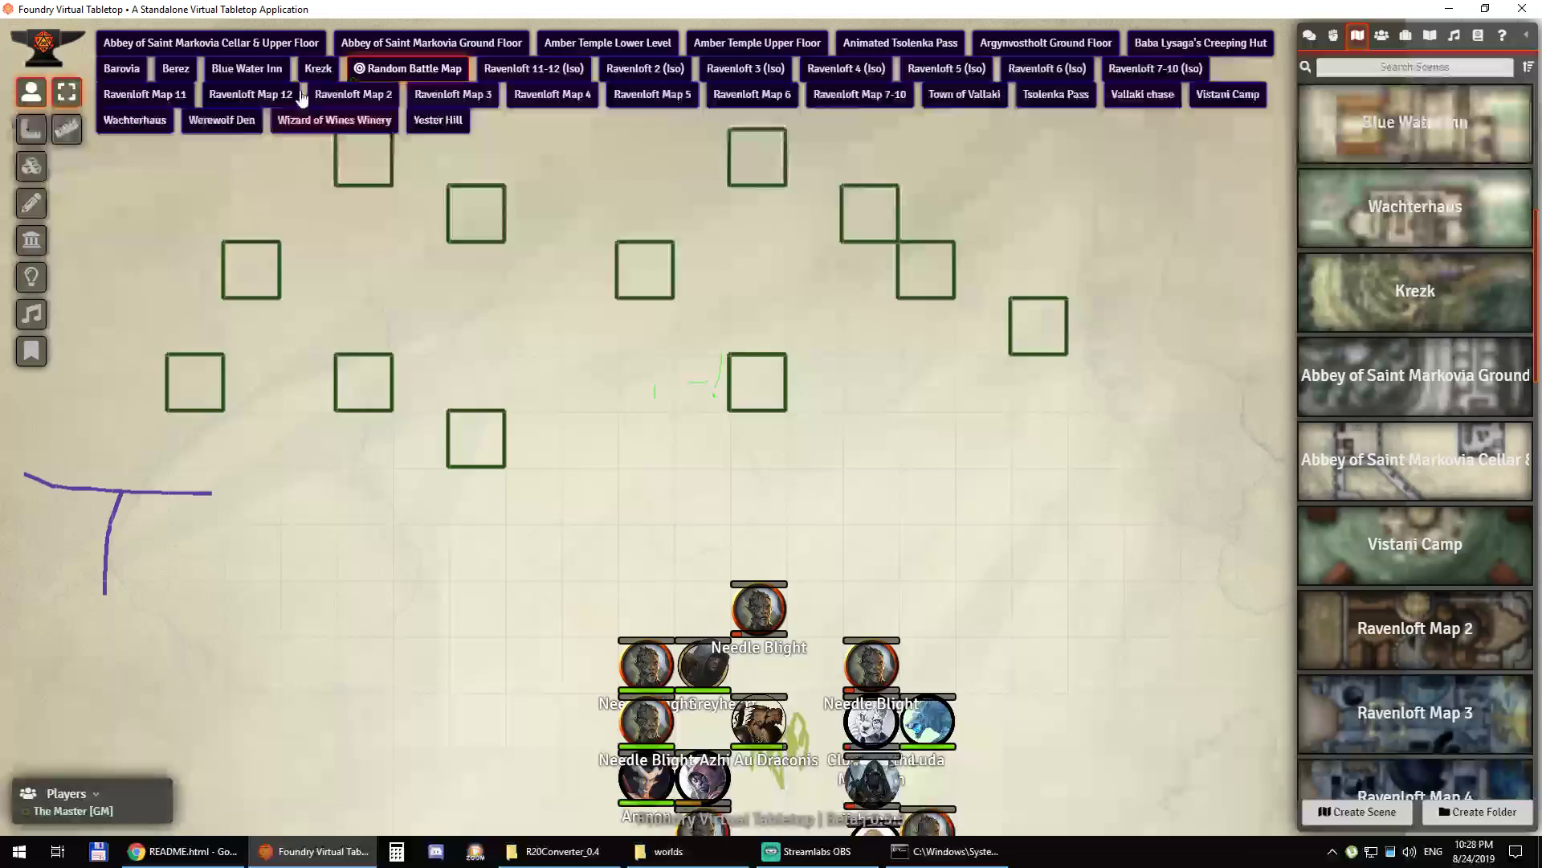
pyautogui.click(412, 46)
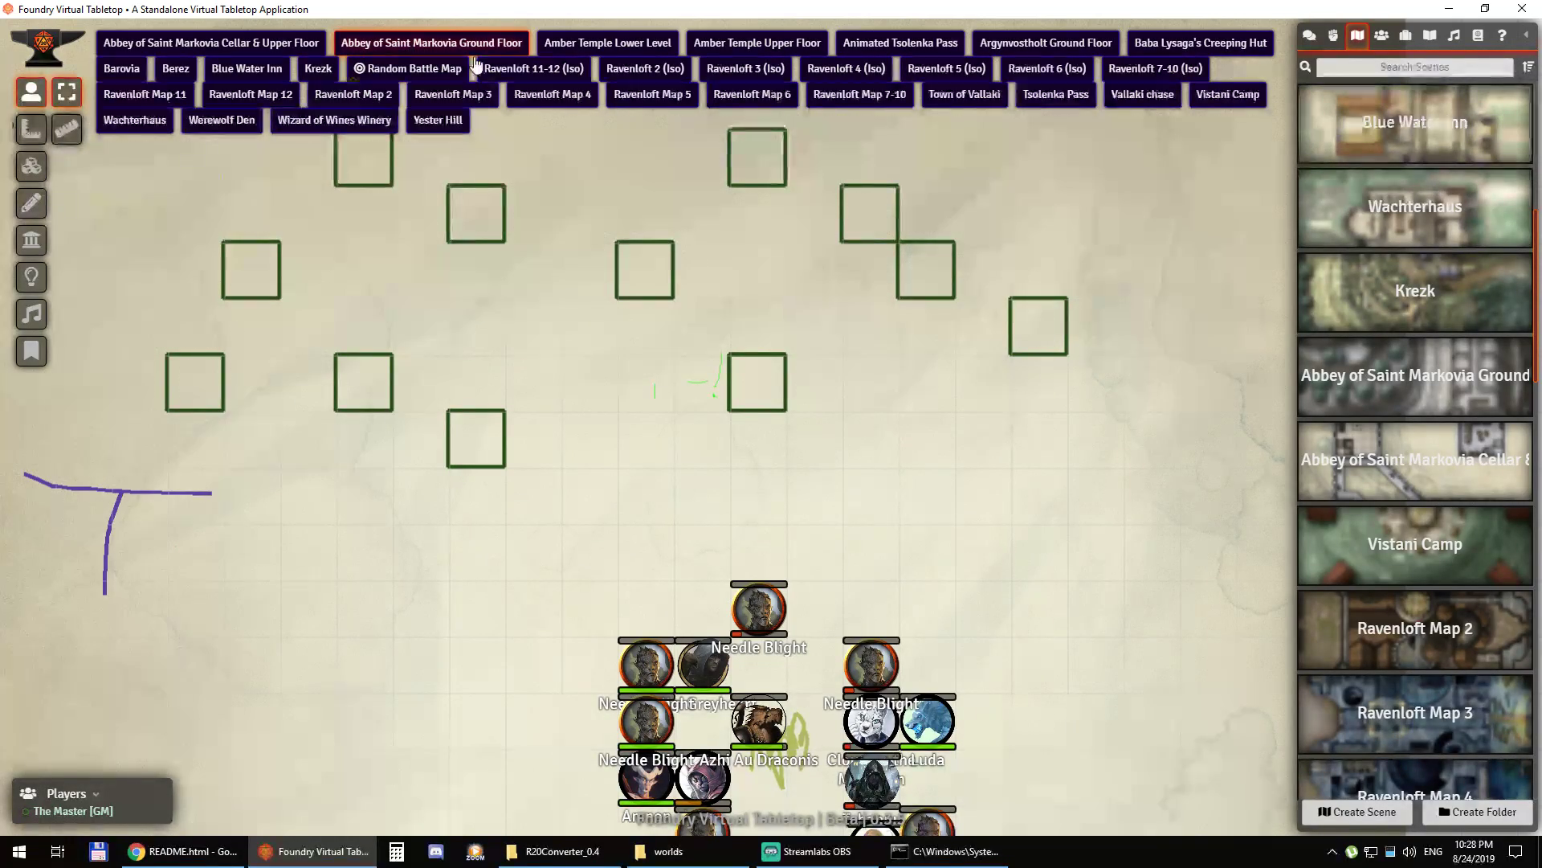
# Step: Examine the abbey map around rooms S14 and S12d, and show the wall controls to inspect its converted walls and doors
pyautogui.scroll(-10, 678, 234)
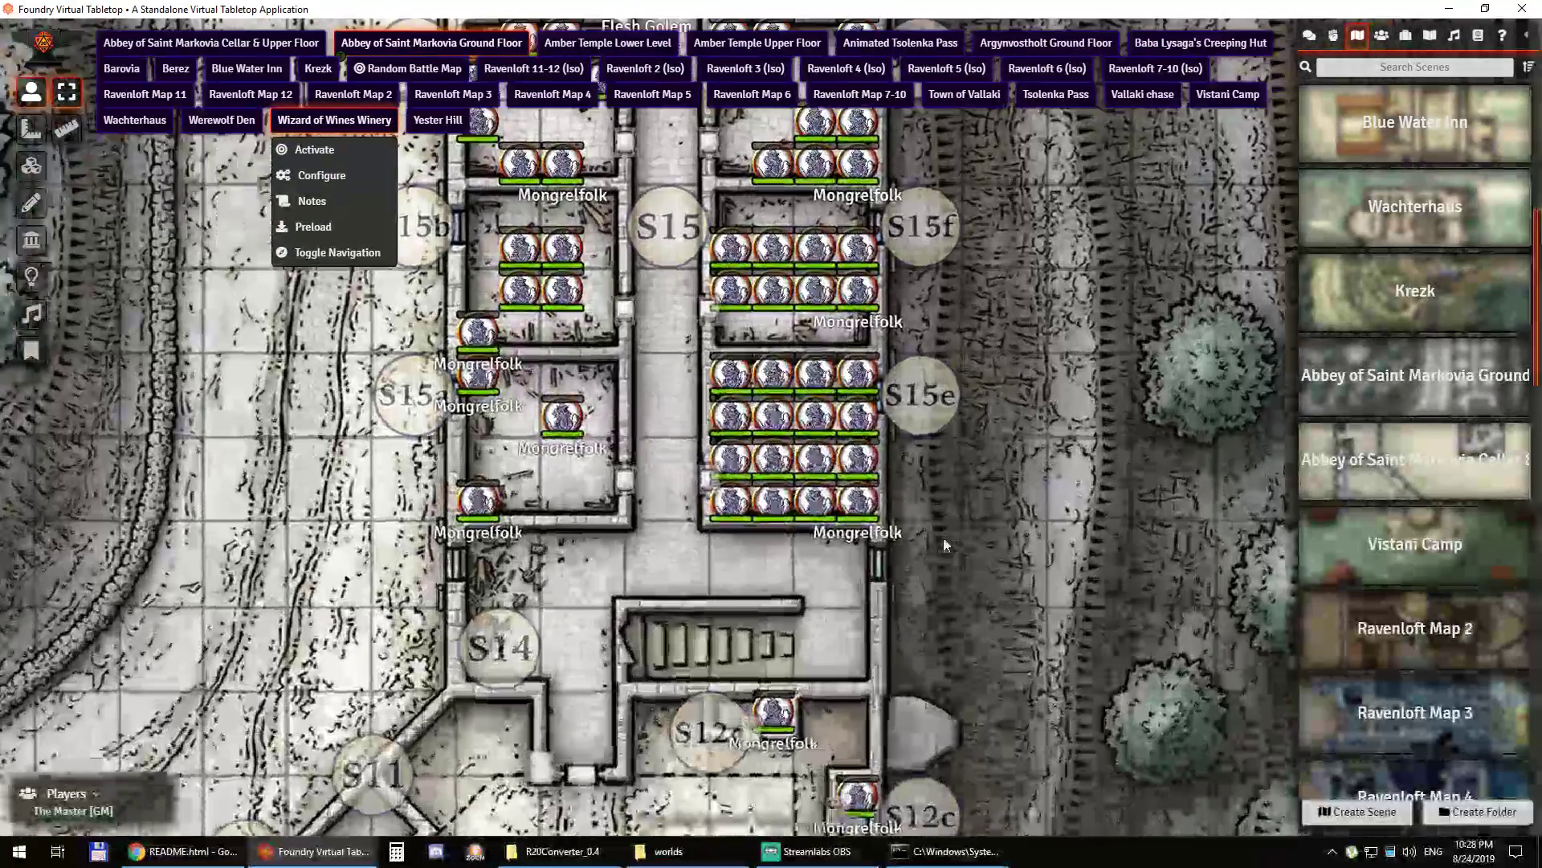
pyautogui.moveTo(945, 545); pyautogui.dragTo(1042, 373)
pyautogui.scroll(5, 710, 353)
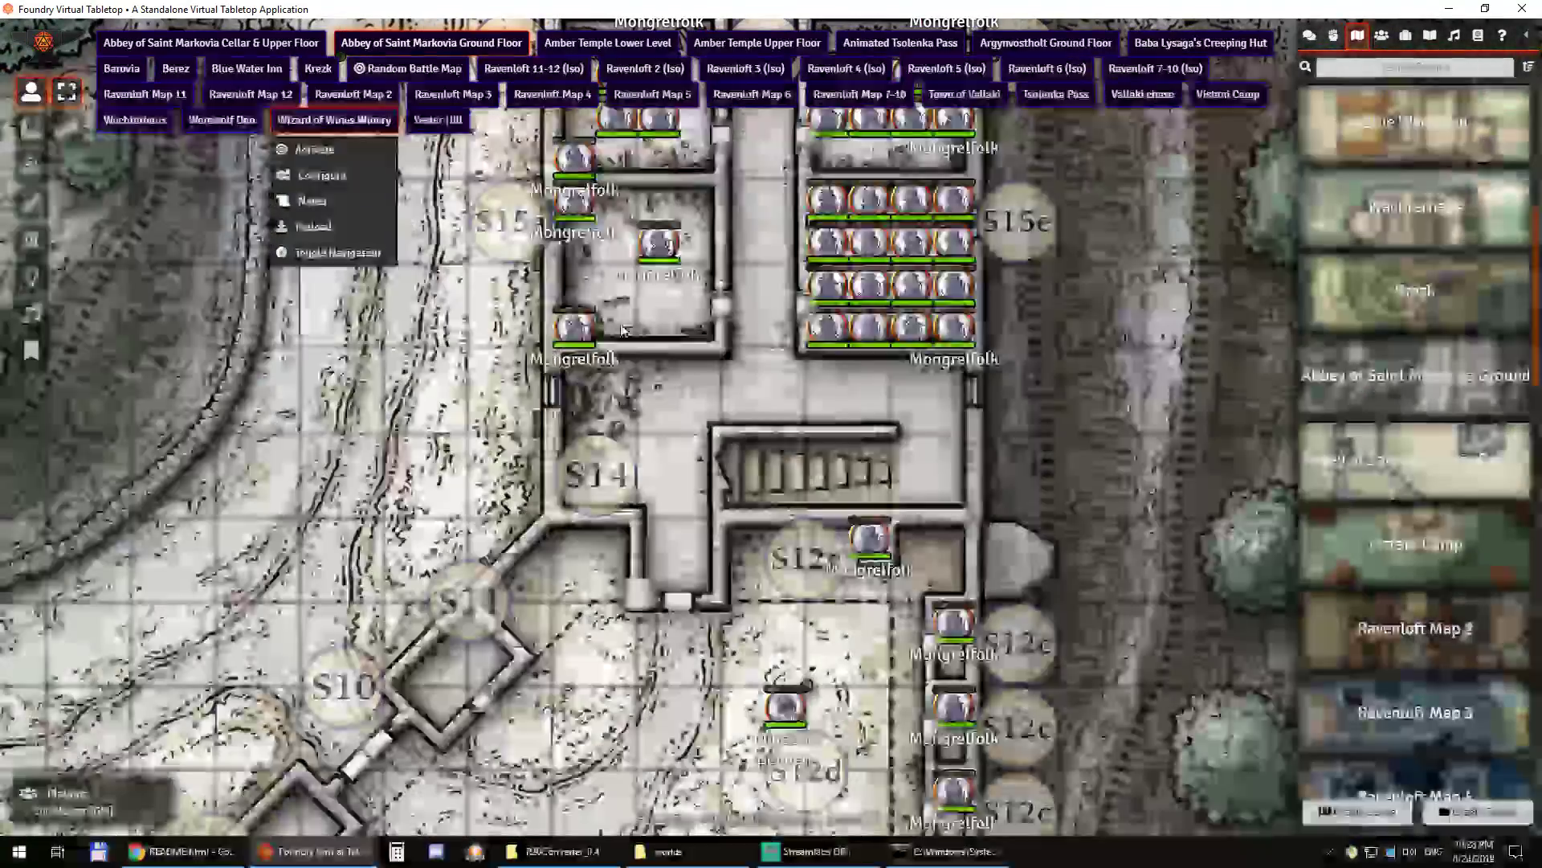
pyautogui.click(591, 404)
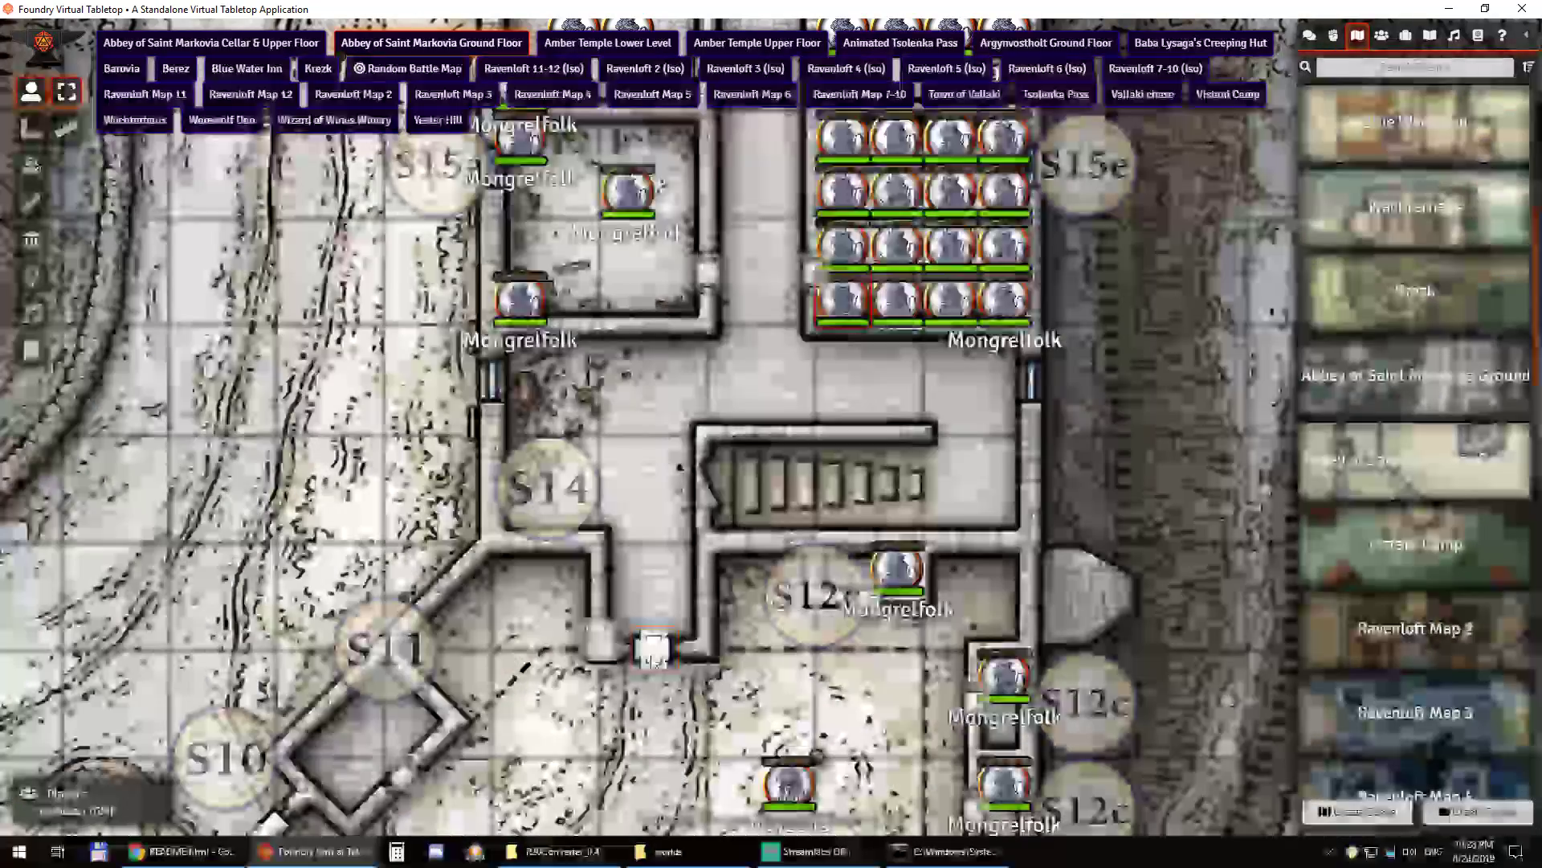
pyautogui.moveTo(689, 669); pyautogui.dragTo(706, 702)
pyautogui.moveTo(687, 566); pyautogui.dragTo(722, 318)
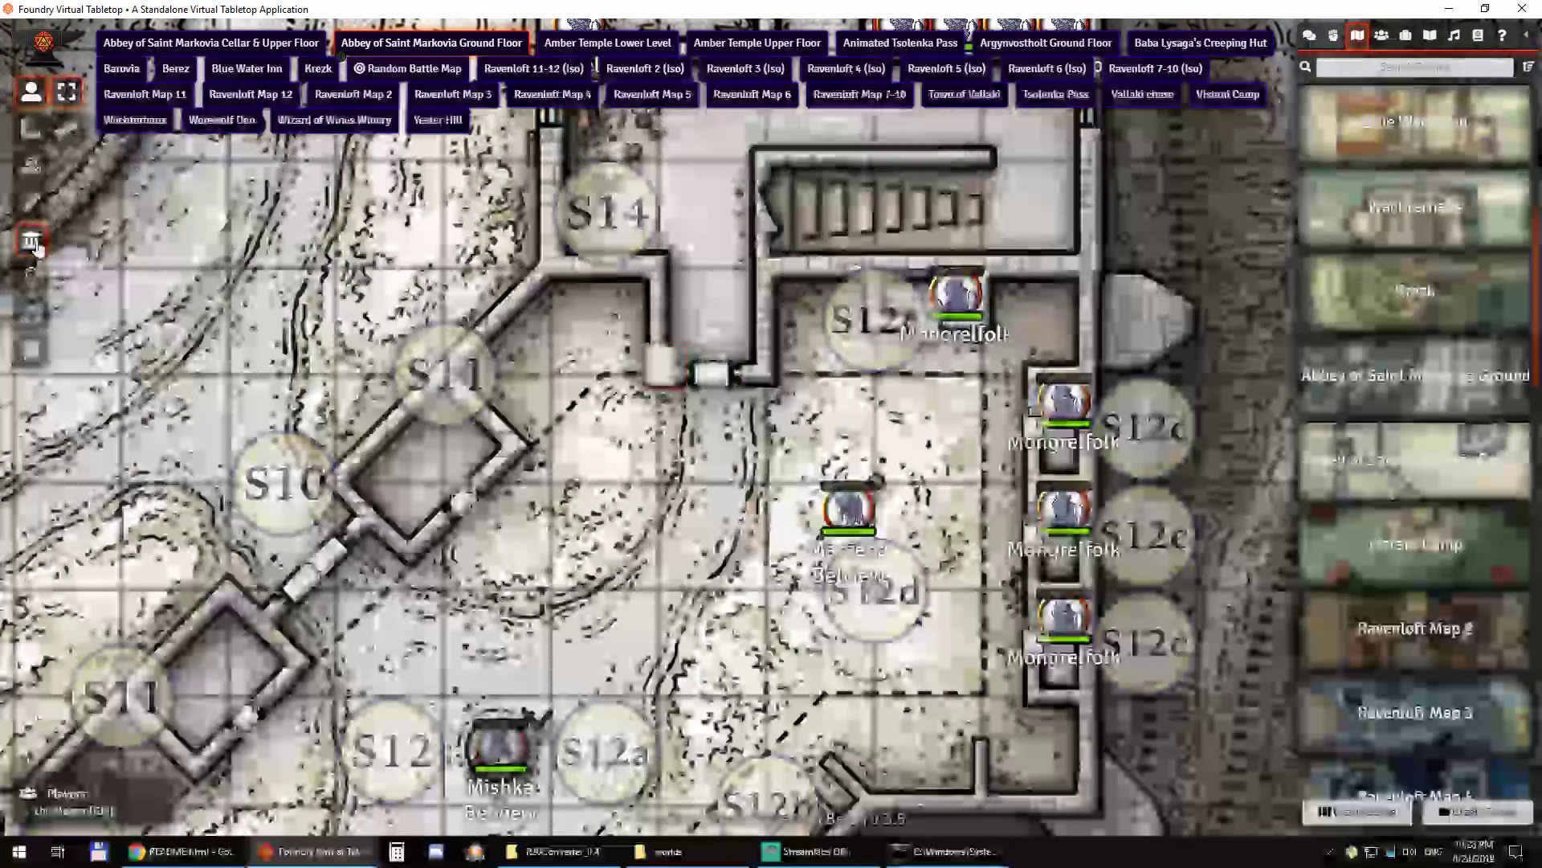
pyautogui.click(31, 240)
pyautogui.scroll(3, 658, 374)
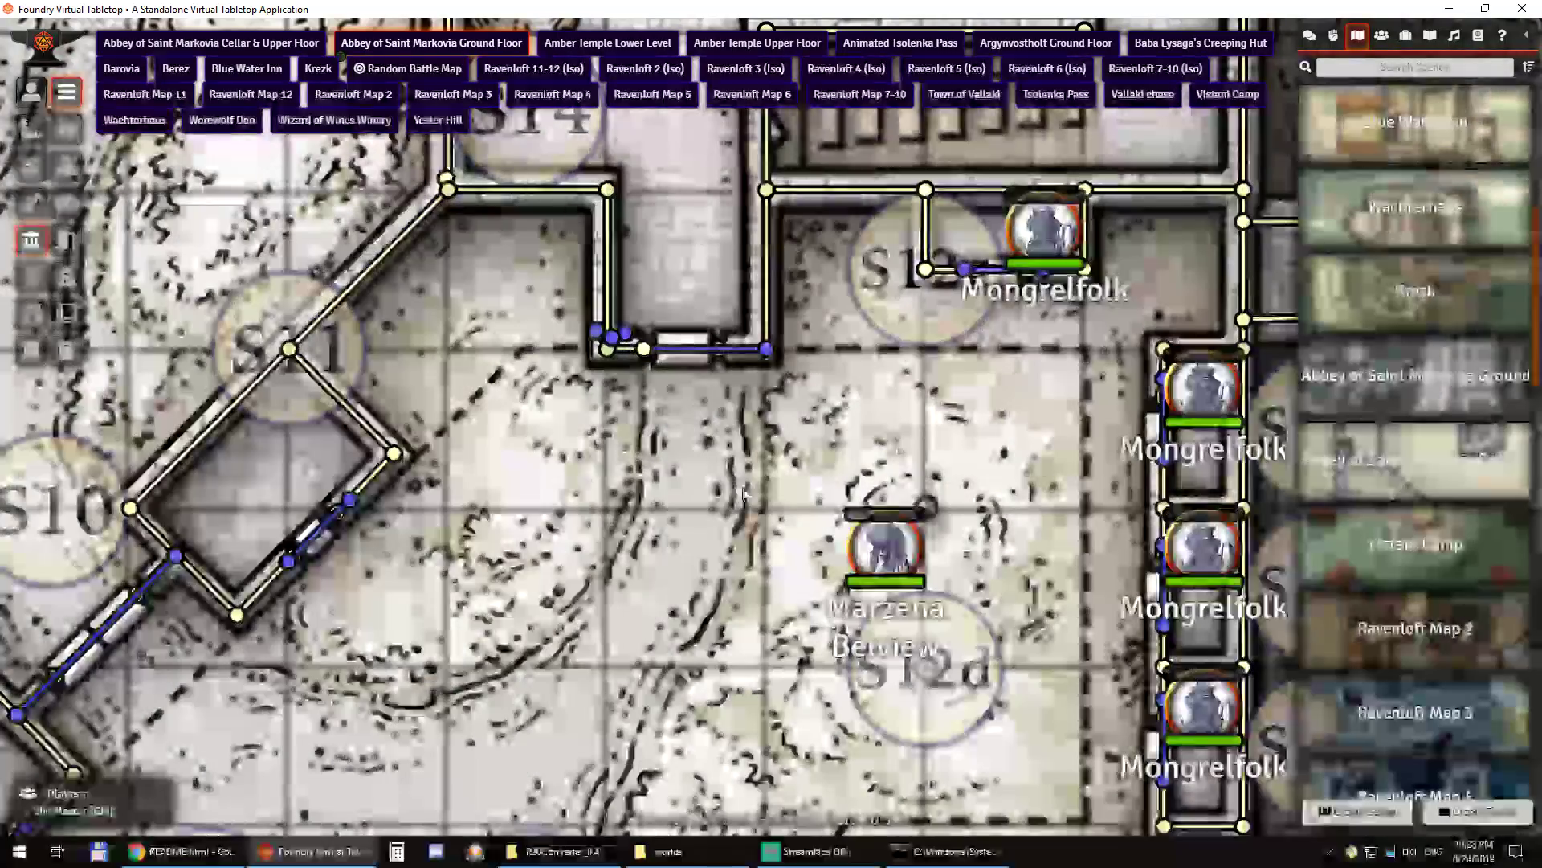
pyautogui.moveTo(705, 482); pyautogui.dragTo(582, 692)
pyautogui.scroll(-1, 751, 593)
pyautogui.scroll(-5, 753, 599)
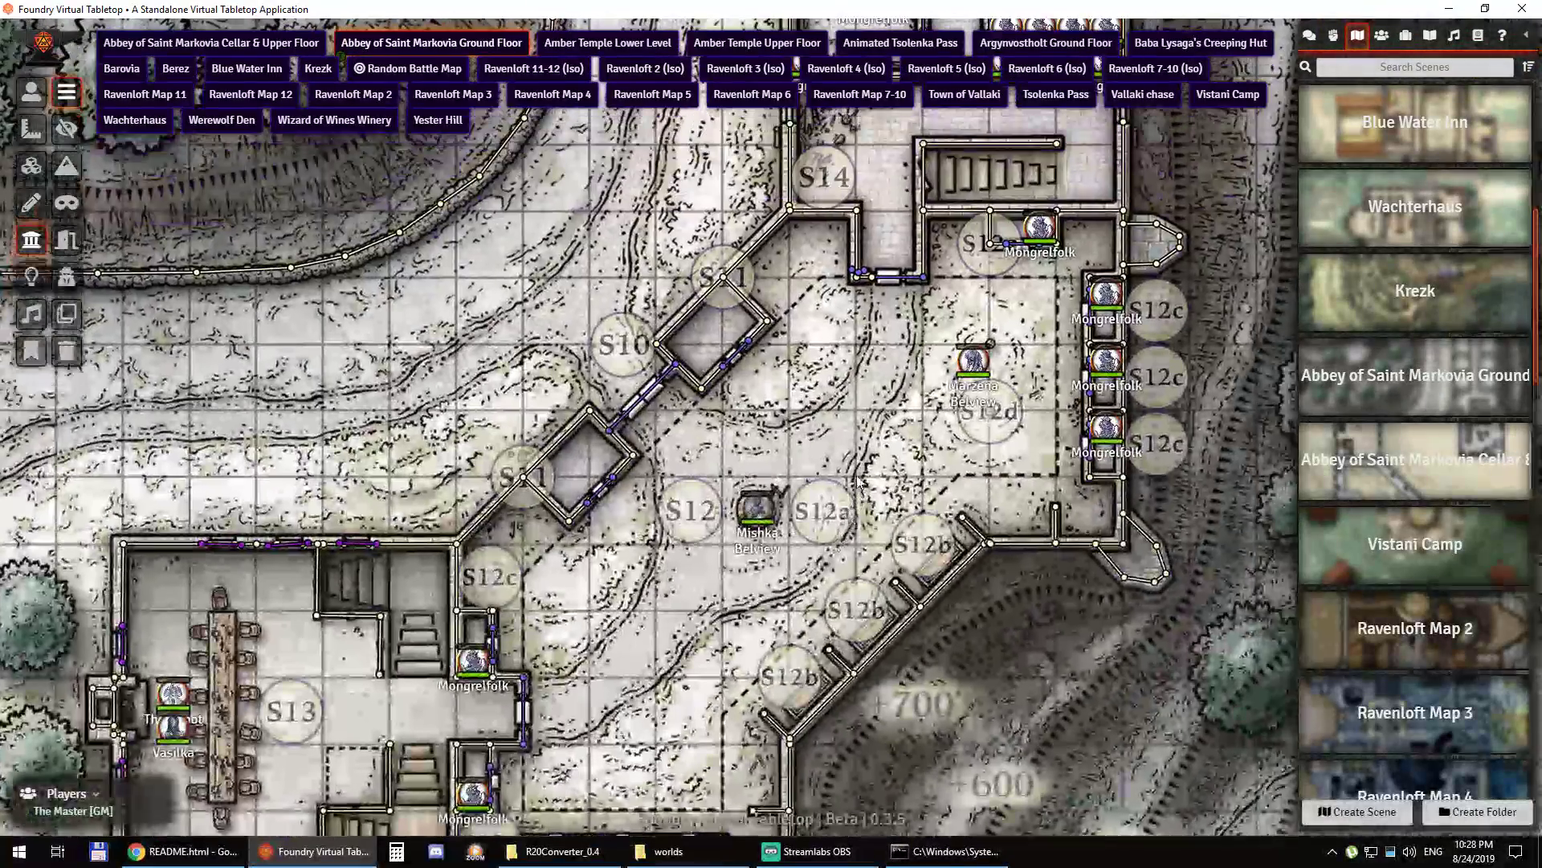
# Step: Return to the token controls, move the Marzena Belview token two squares west and open the door just north of it to test vision
pyautogui.click(31, 90)
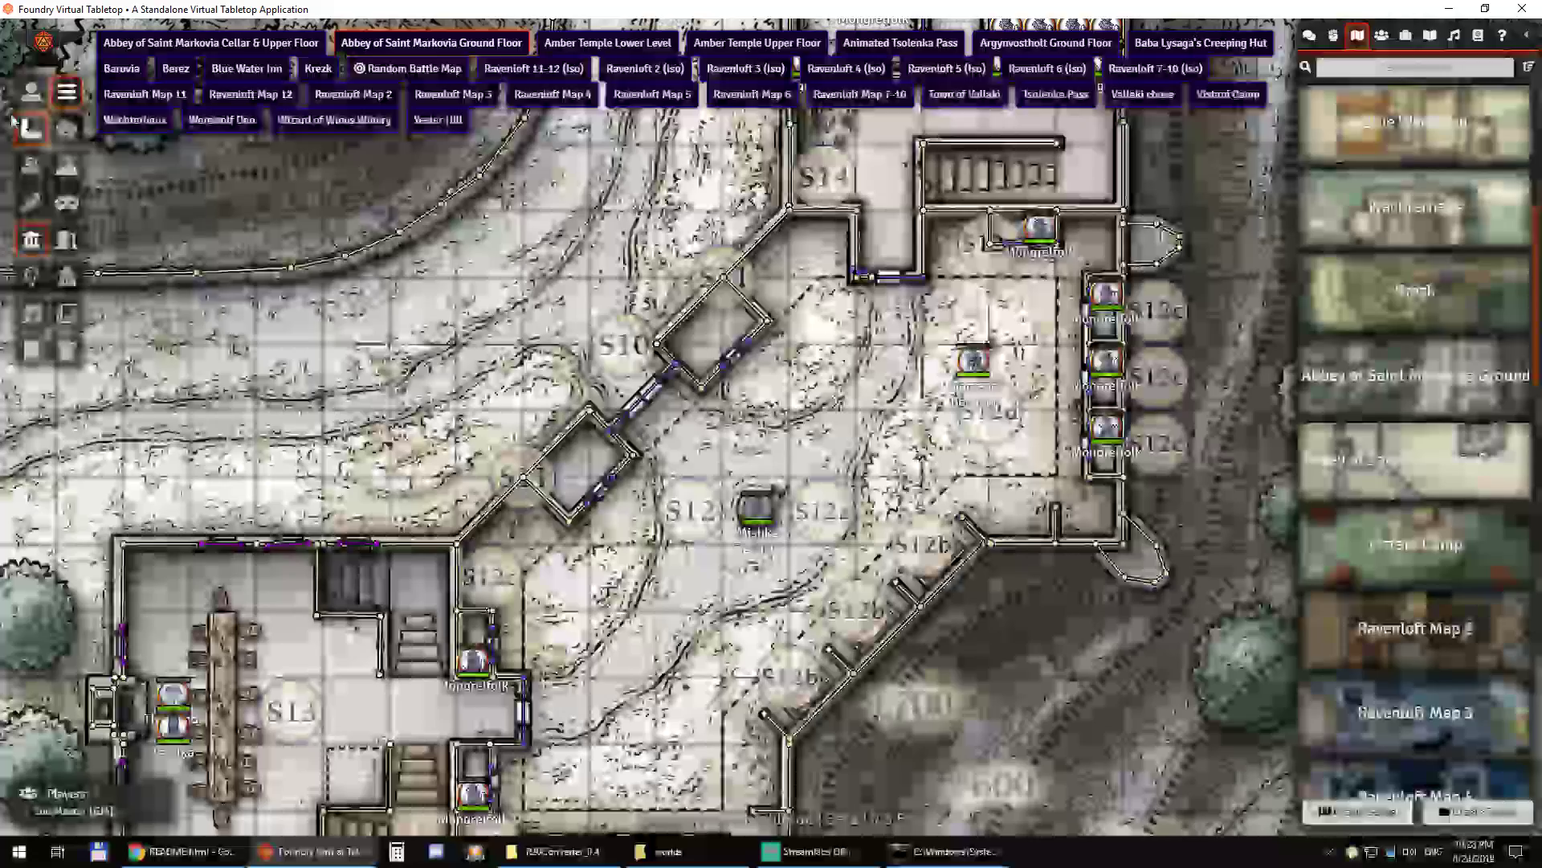
pyautogui.click(988, 359)
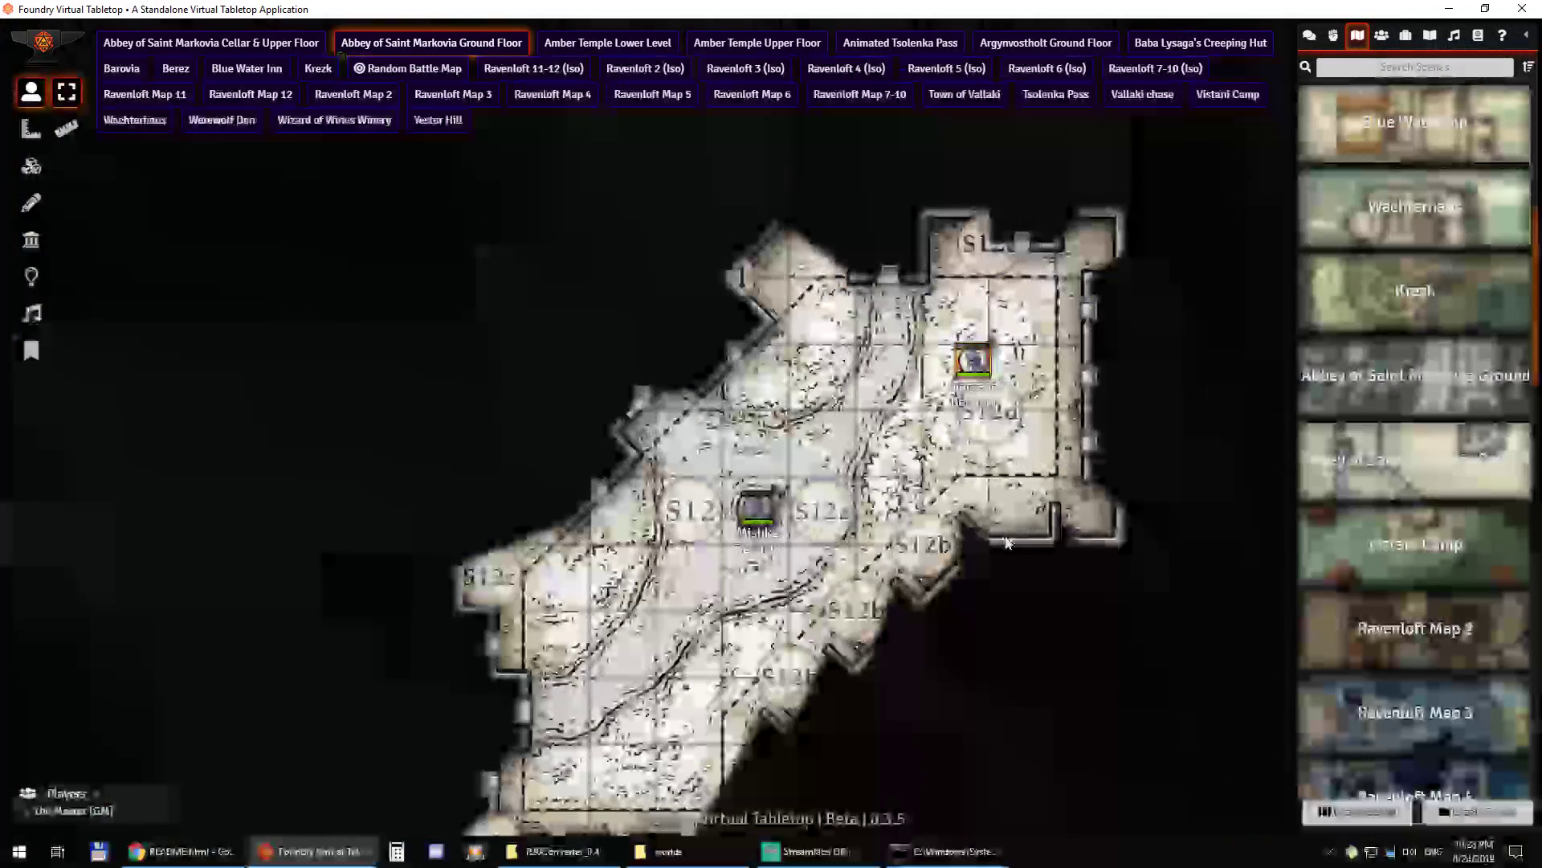
pyautogui.scroll(-2, 733, 433)
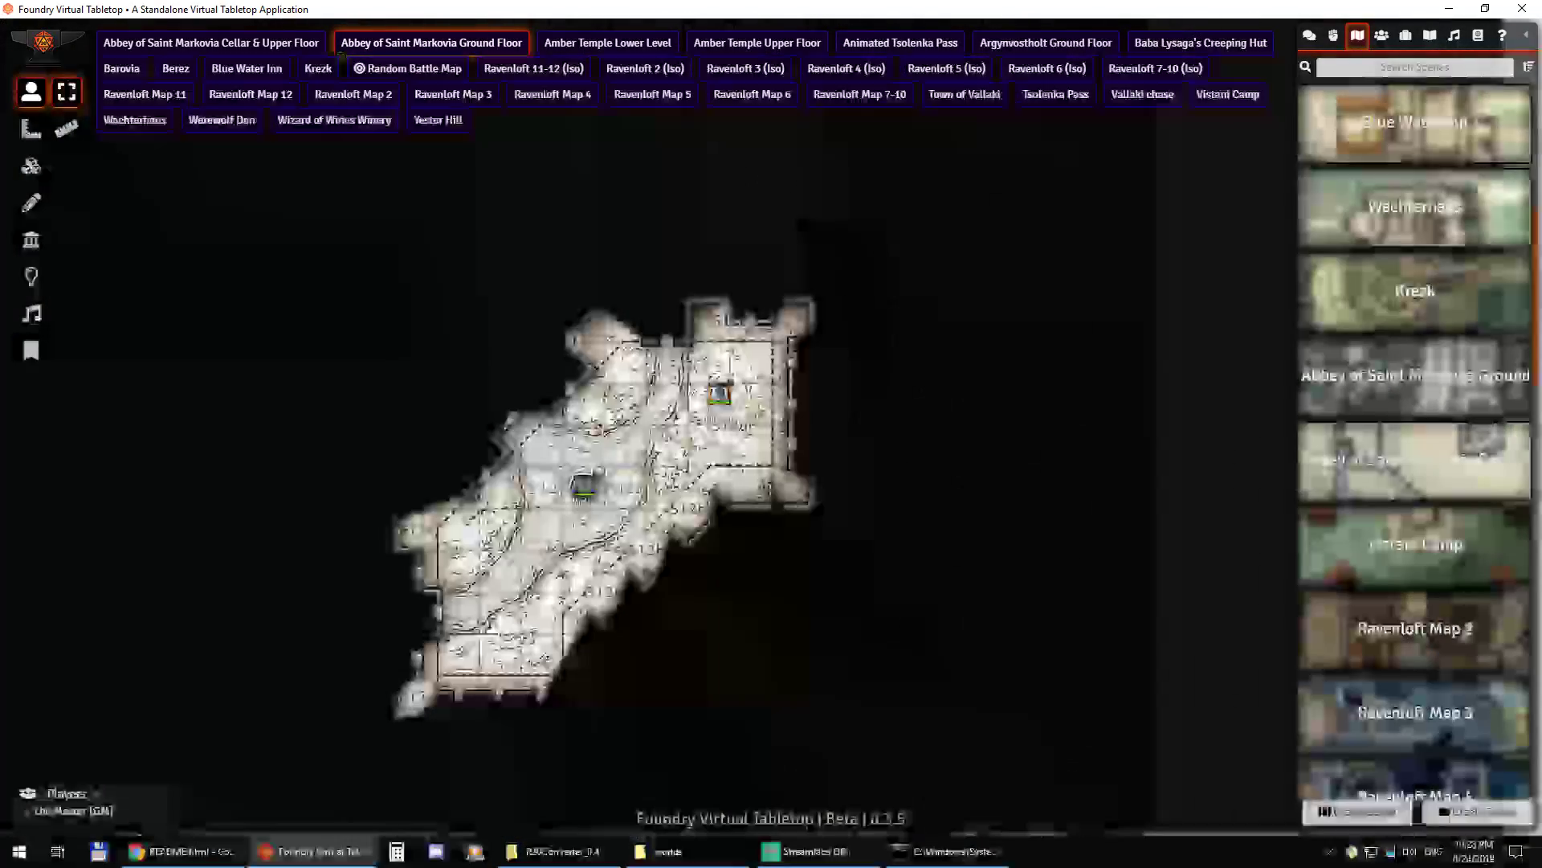
pyautogui.press('Left')
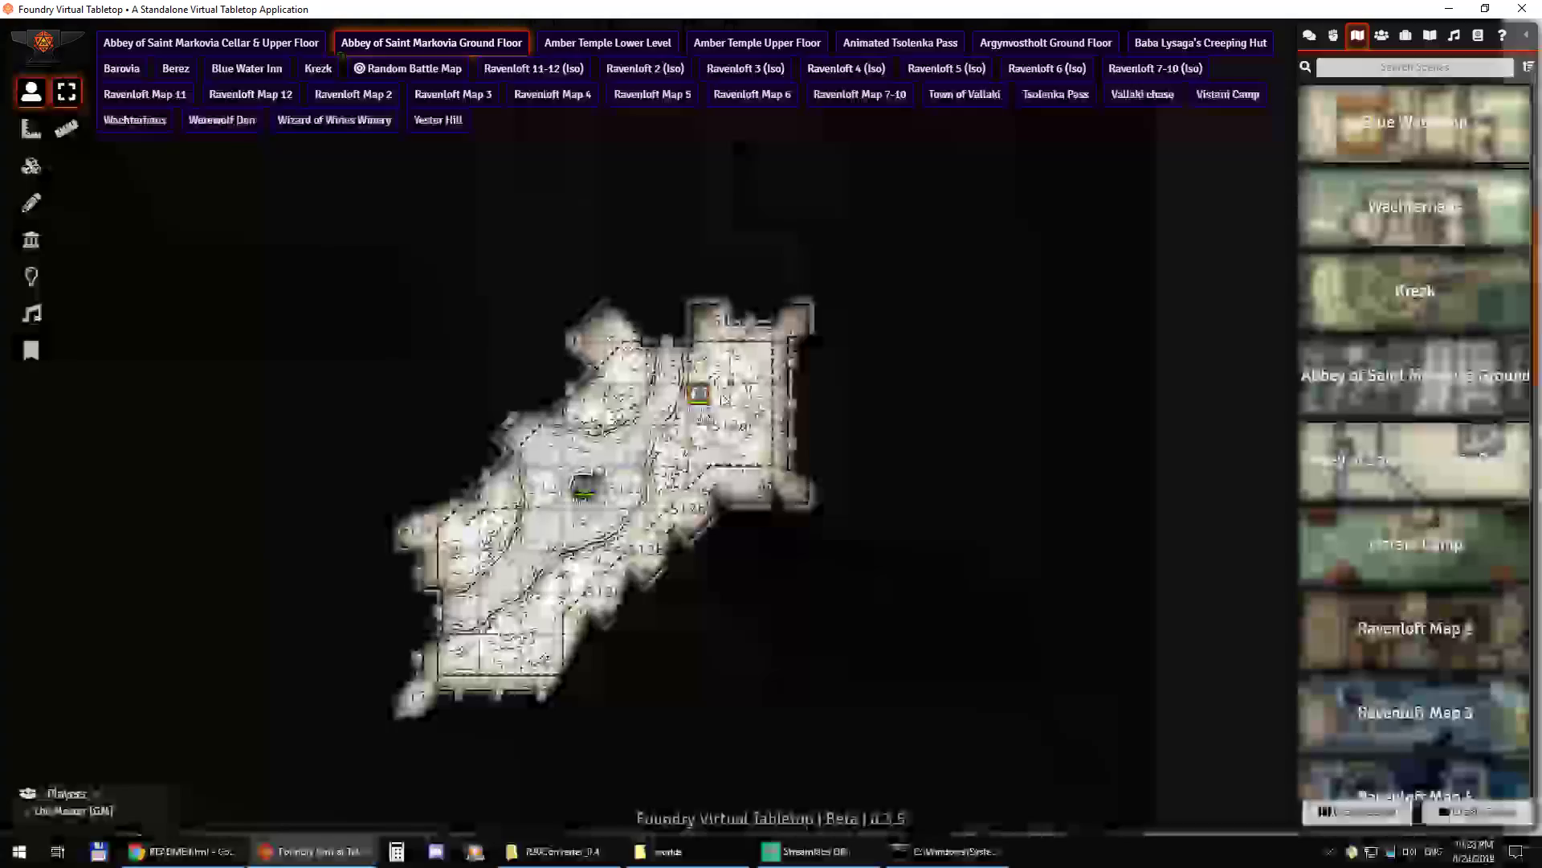
pyautogui.press('Up')
pyautogui.press('Left')
pyautogui.click(667, 341)
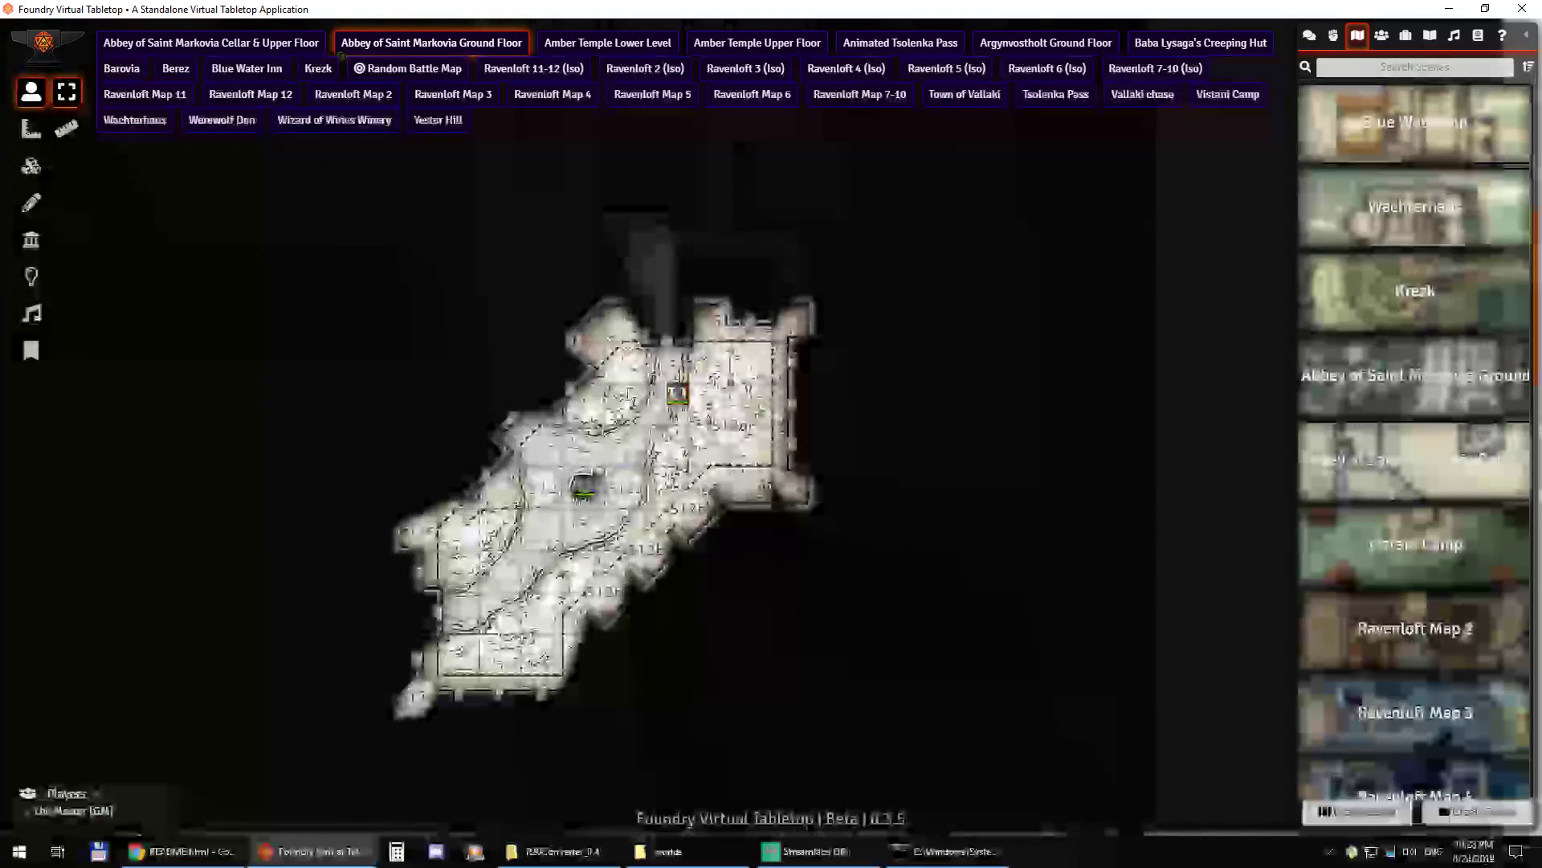
# Step: Deselect the token to show the whole abbey map and open the Blue Water Inn scene
pyautogui.click(643, 464)
pyautogui.scroll(-10, 644, 464)
pyautogui.moveTo(643, 465); pyautogui.dragTo(649, 601)
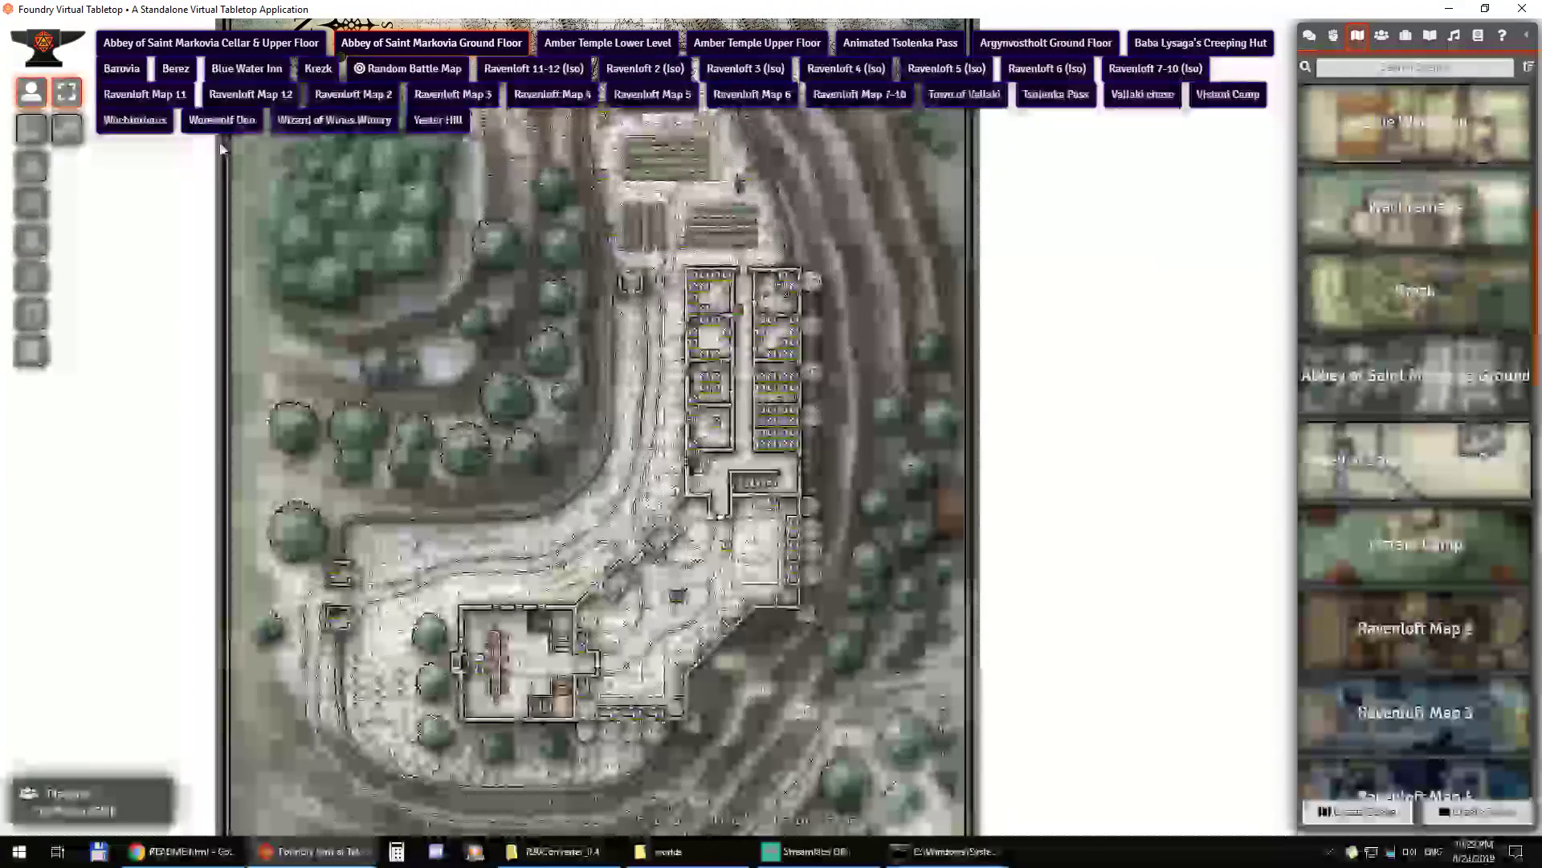
pyautogui.click(310, 122)
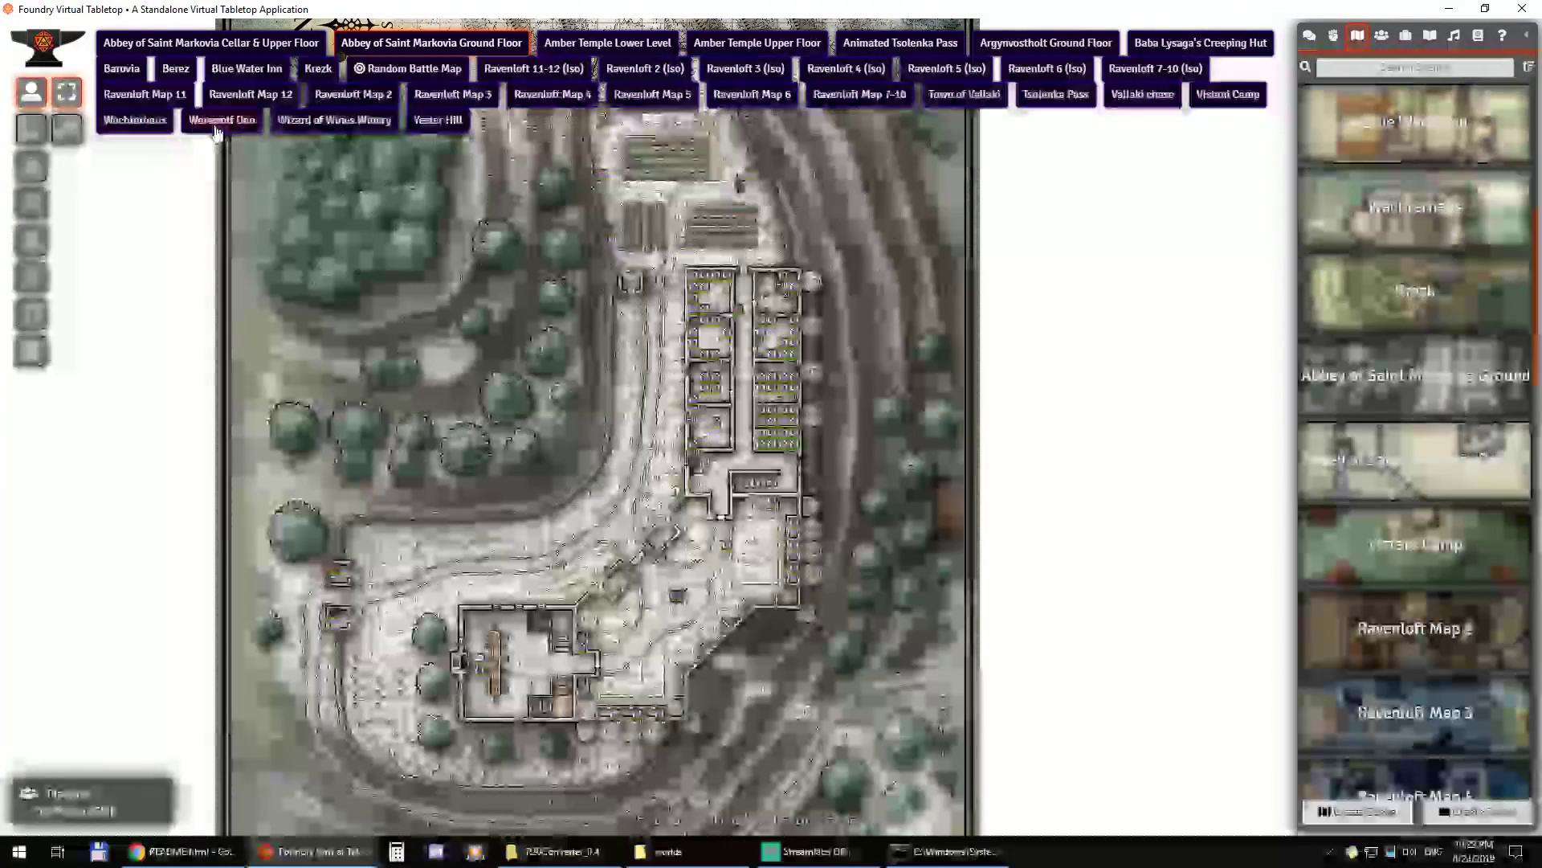
pyautogui.click(262, 74)
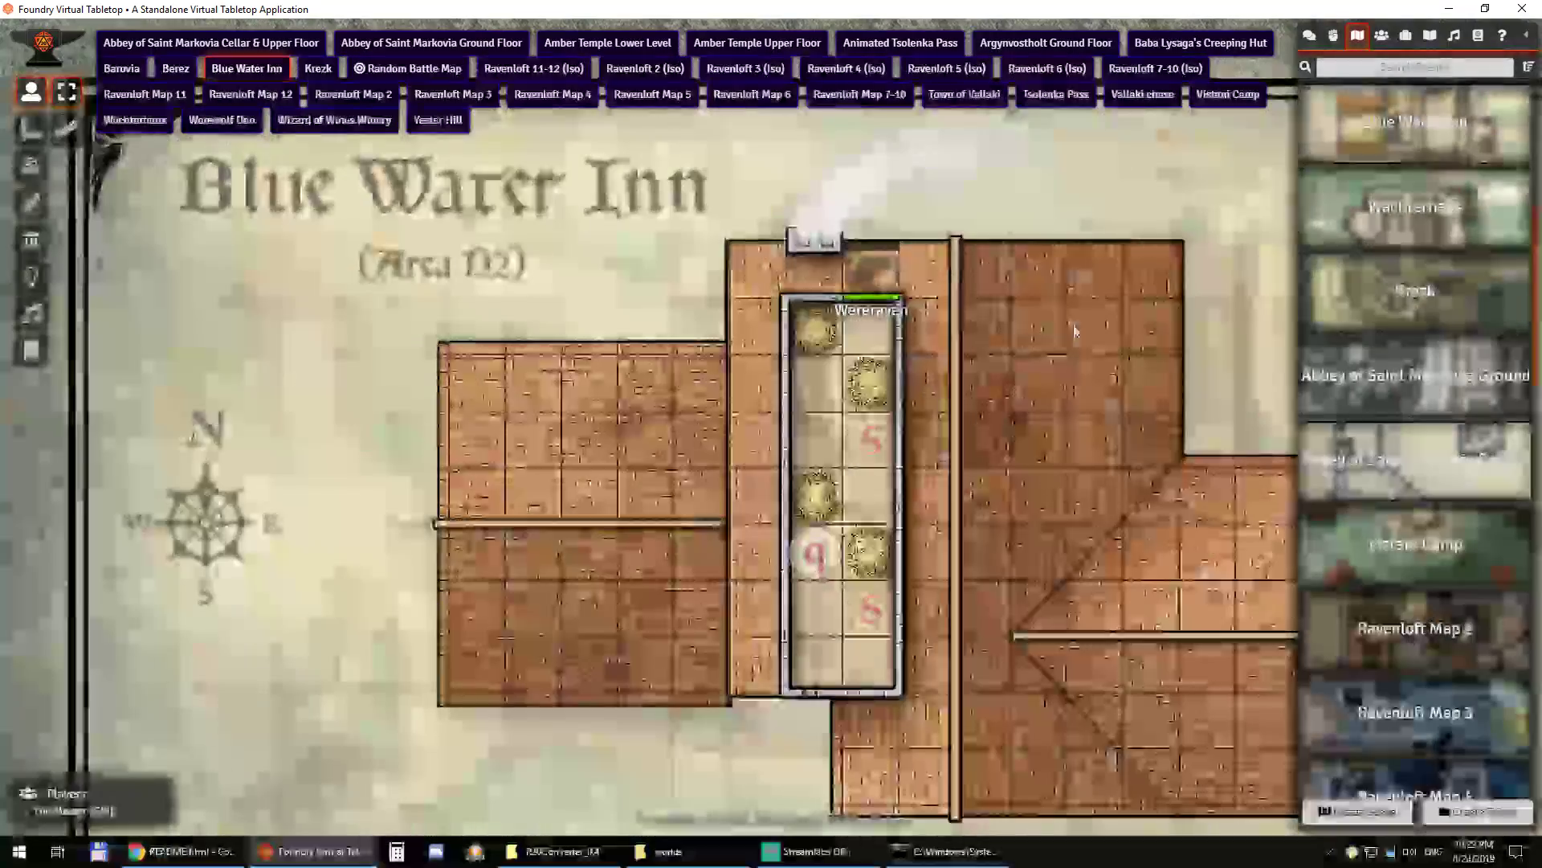
# Step: Show the wall controls and examine the Blue Water Inn's converted walls and doors from the roof level through the upper and ground floors
pyautogui.scroll(-5, 1074, 331)
pyautogui.moveTo(1133, 711); pyautogui.dragTo(874, 331)
pyautogui.click(32, 240)
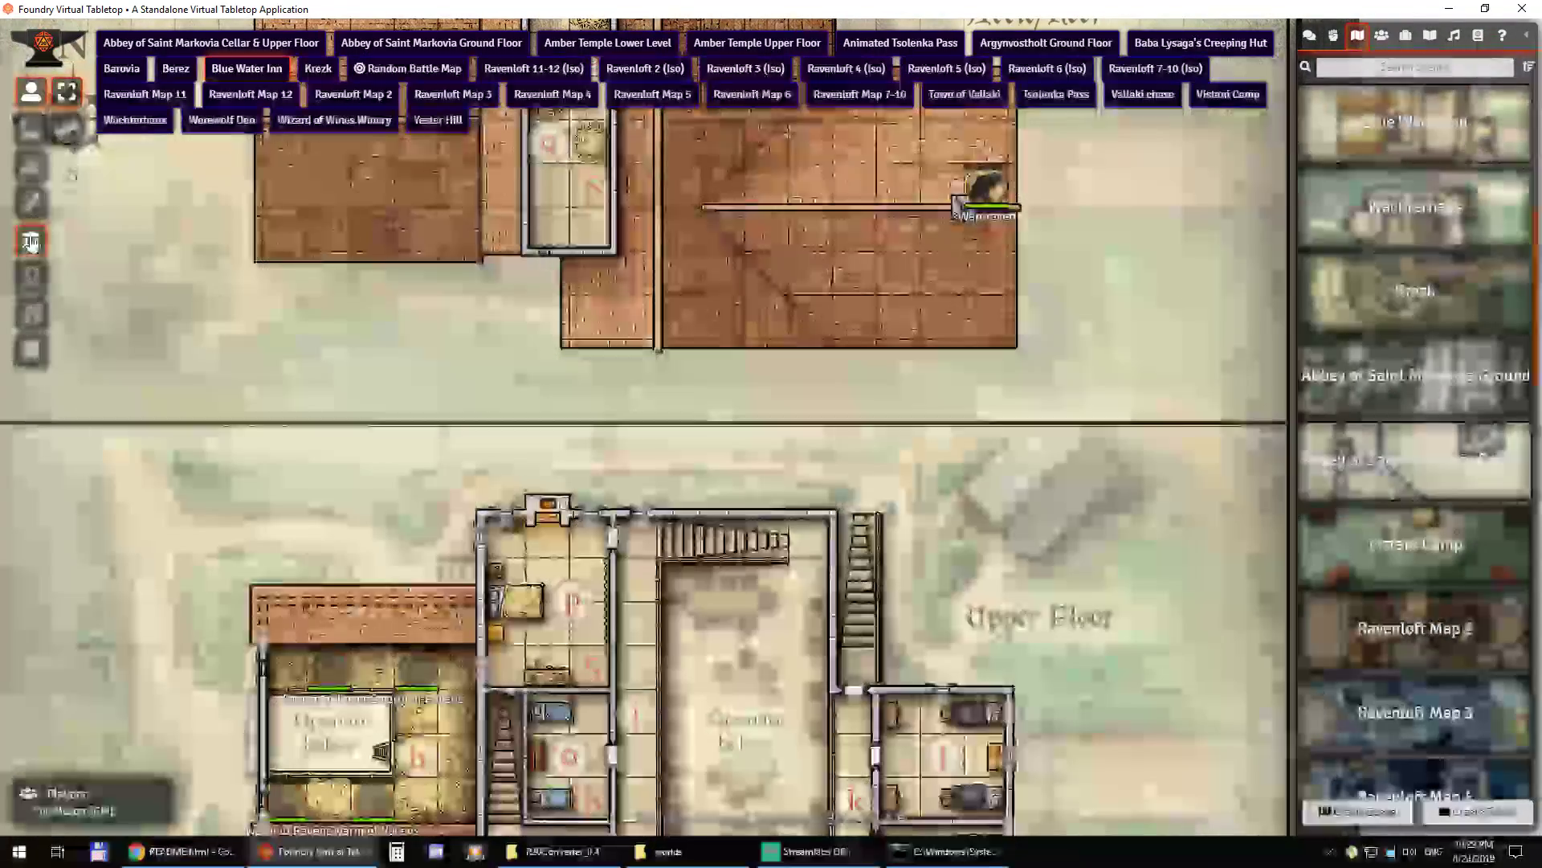
pyautogui.moveTo(968, 632); pyautogui.dragTo(1056, 396)
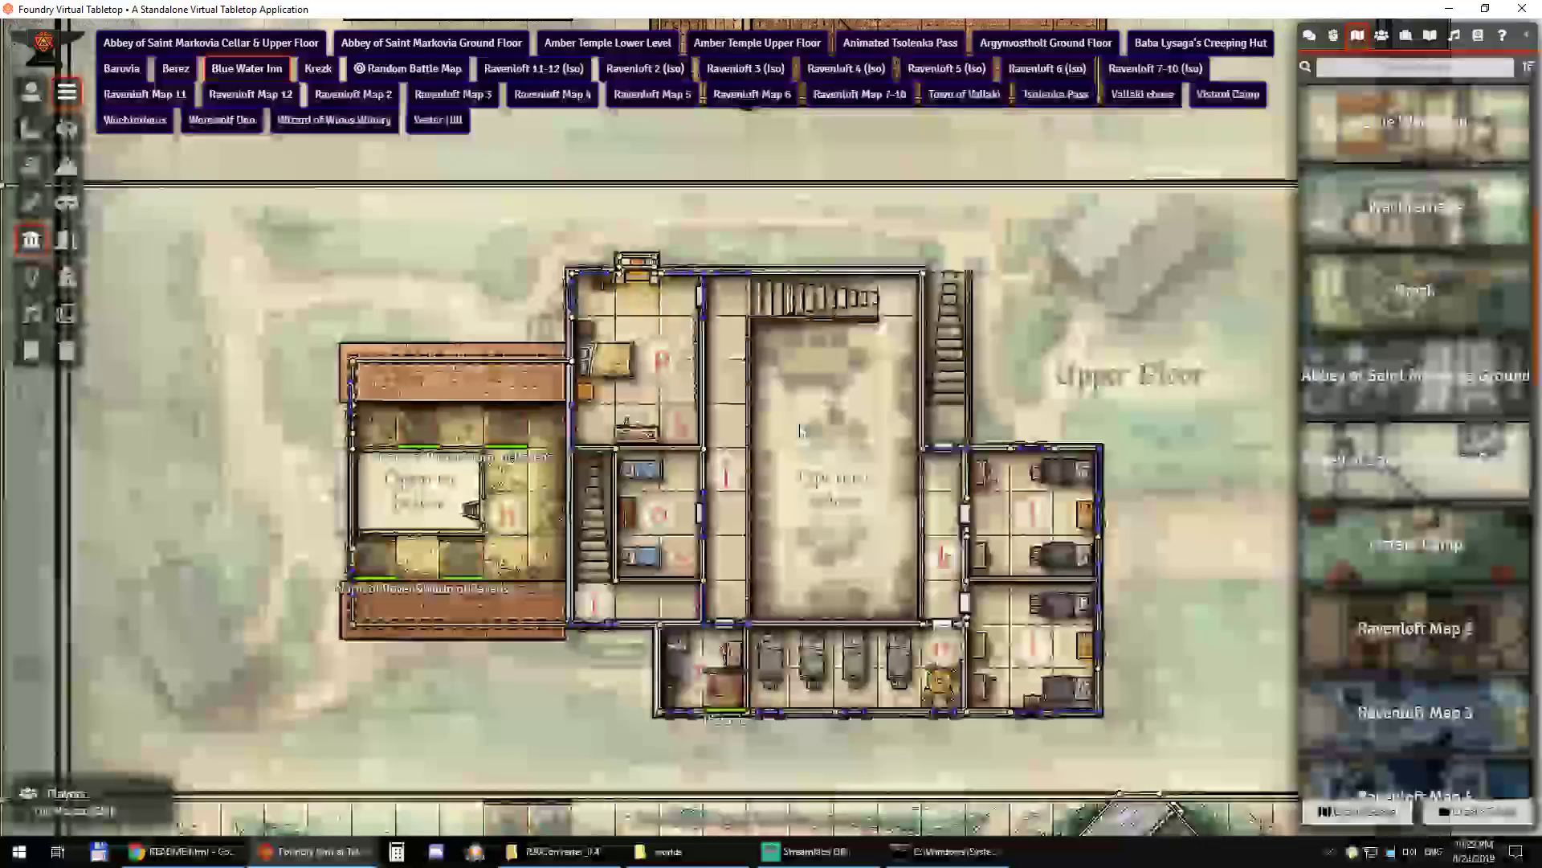
pyautogui.moveTo(827, 707); pyautogui.dragTo(711, 257)
pyautogui.moveTo(715, 594); pyautogui.dragTo(638, 412)
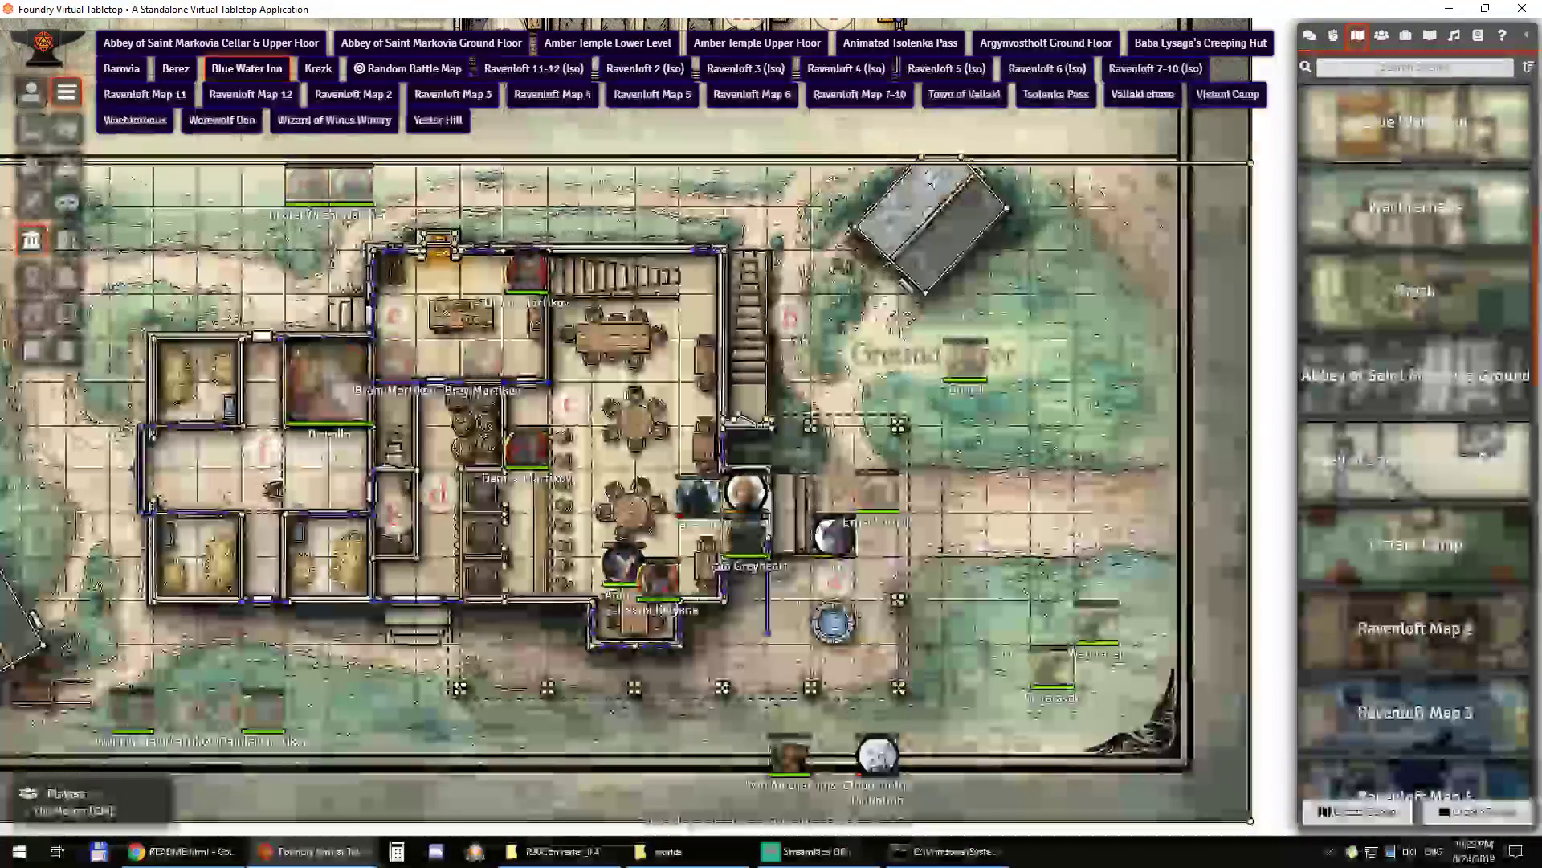
pyautogui.moveTo(547, 658); pyautogui.dragTo(572, 504)
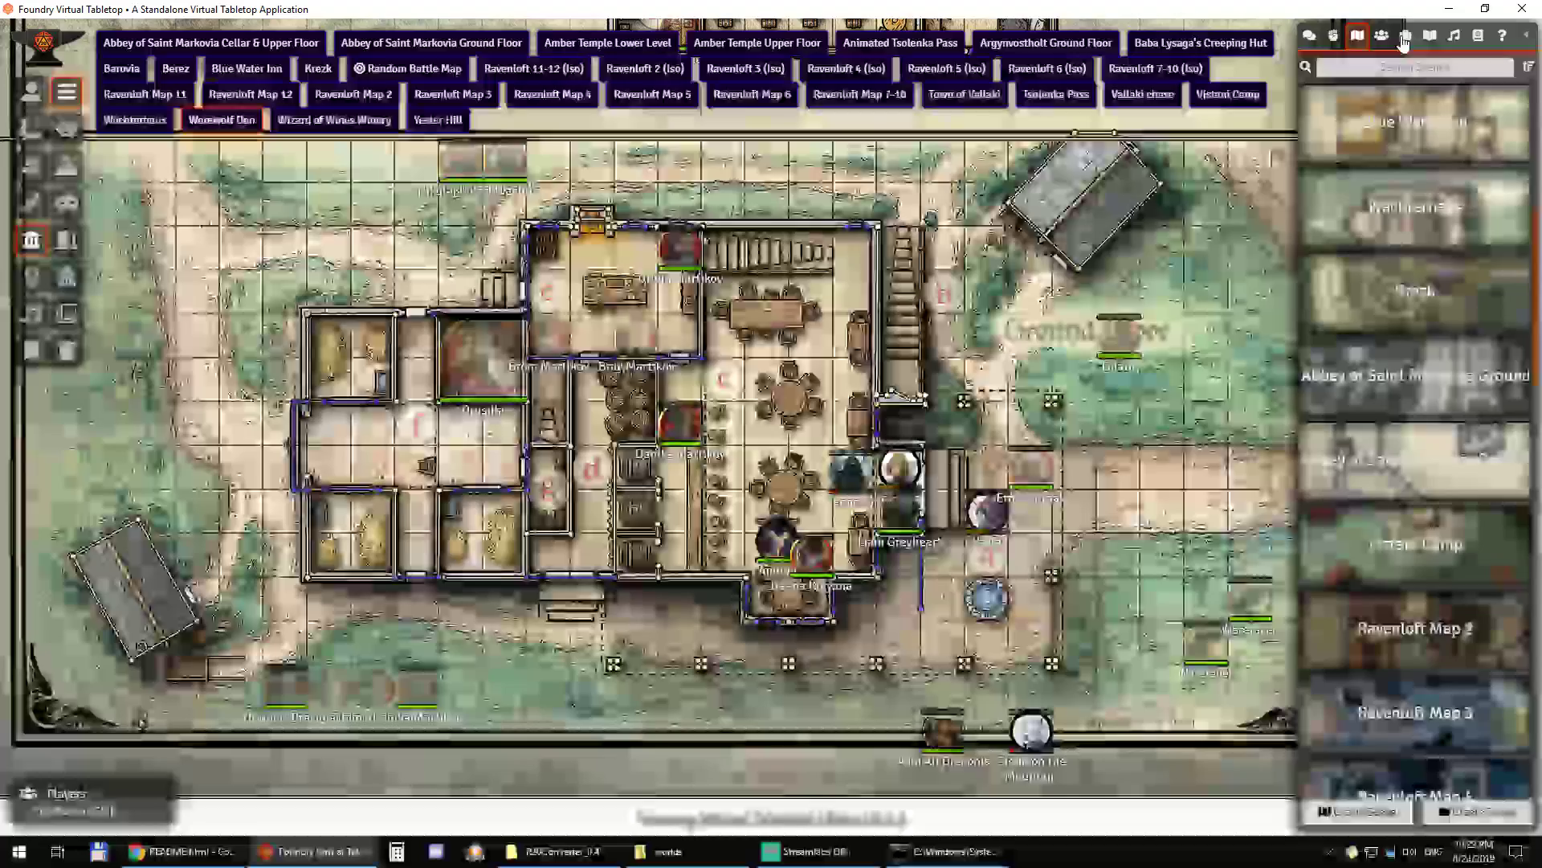
# Step: Open the items directory and the Werewolf Den scene, and examine the cave walls around areas Z2 to Z7 and the entrance
pyautogui.click(1405, 39)
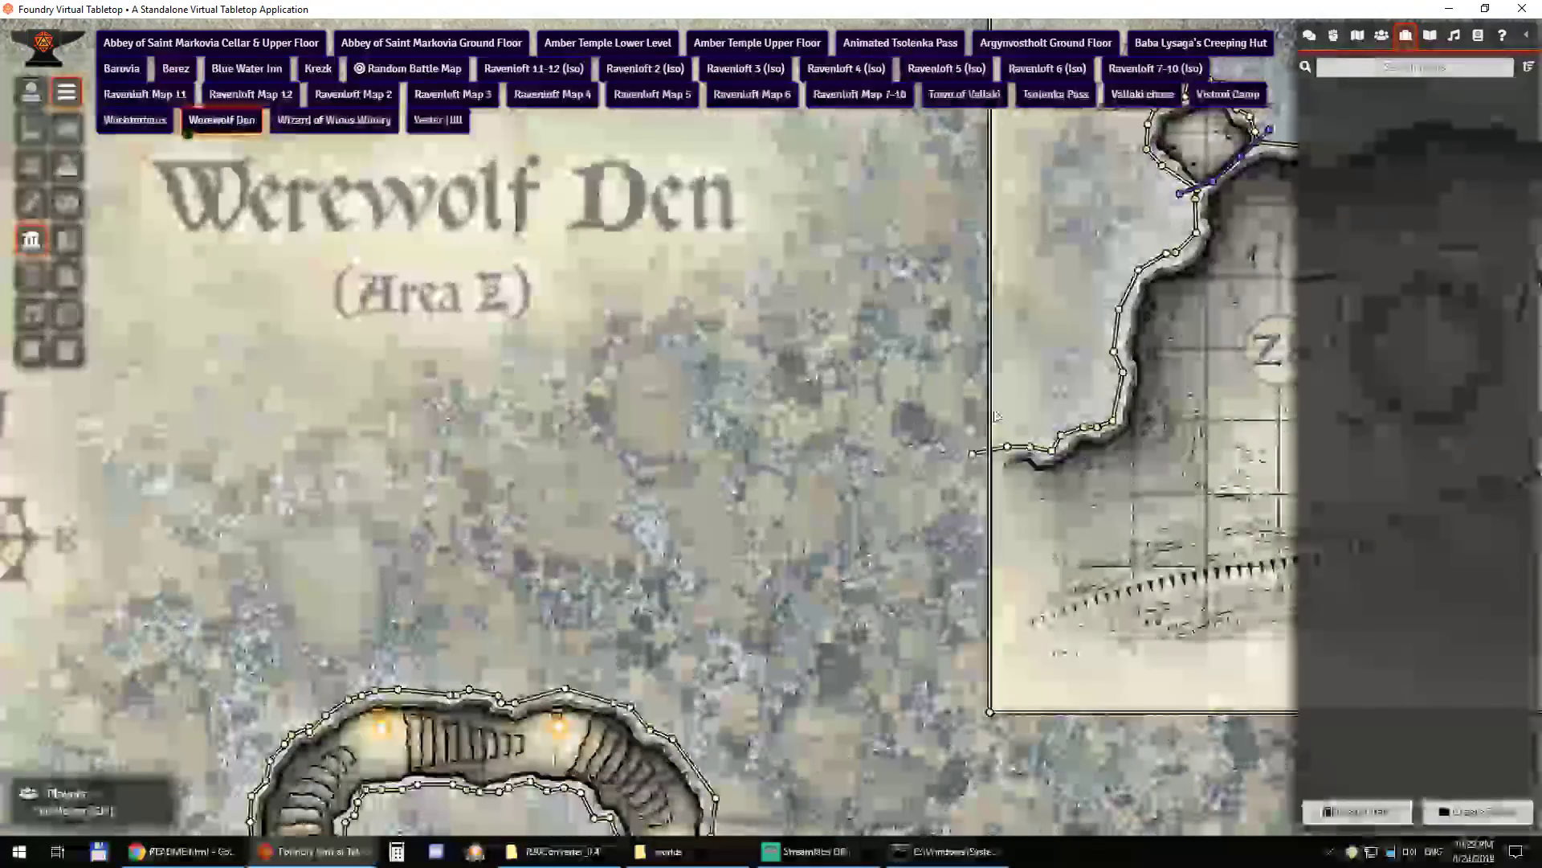
pyautogui.scroll(-5, 934, 387)
pyautogui.moveTo(789, 539); pyautogui.dragTo(838, 119)
pyautogui.scroll(8, 890, 507)
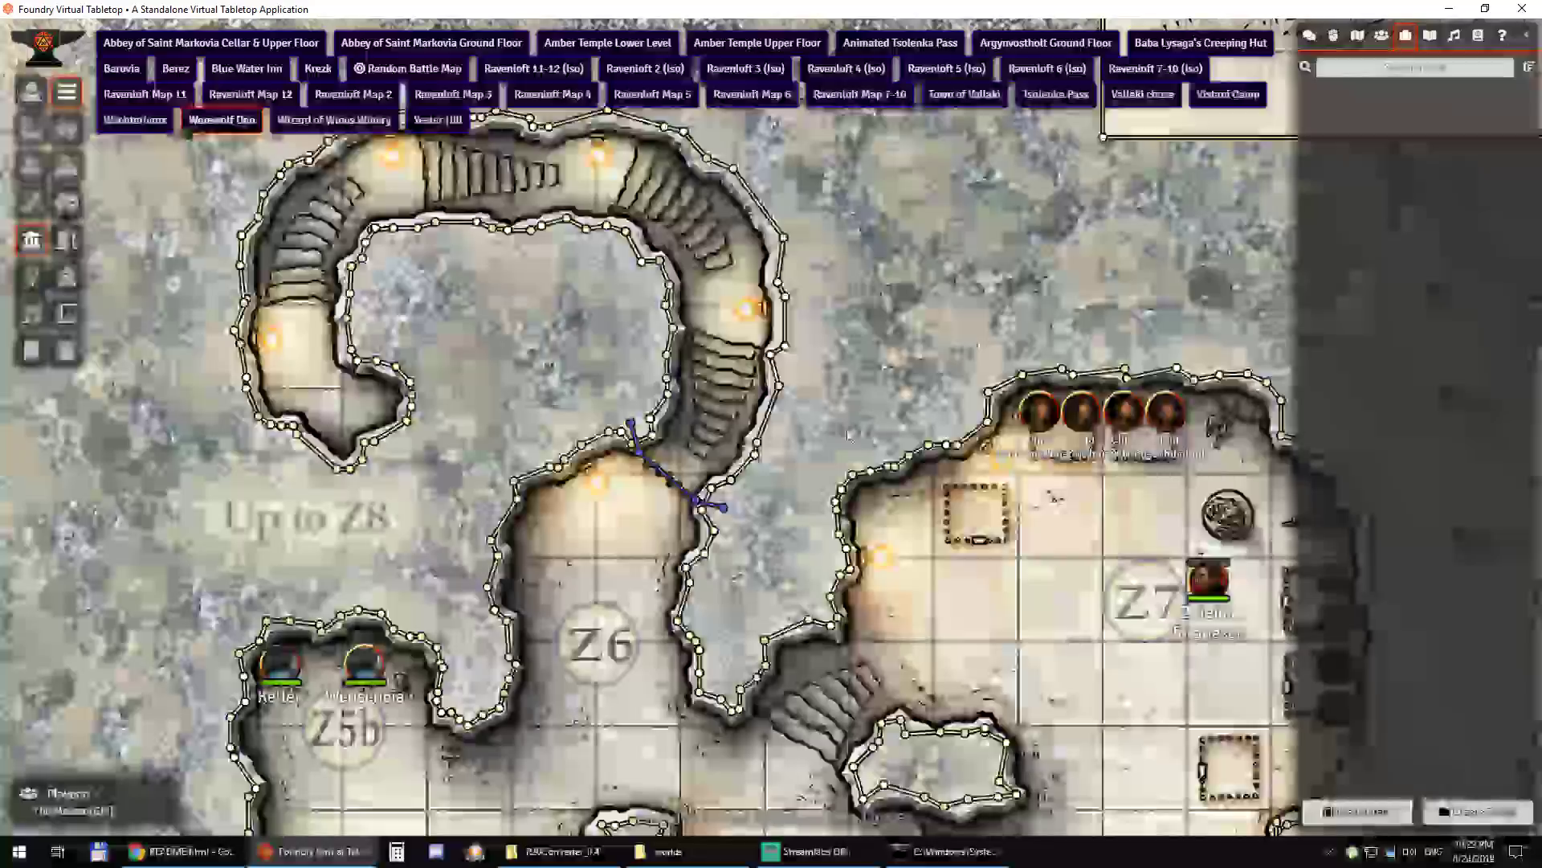
pyautogui.moveTo(891, 508); pyautogui.dragTo(1023, 227)
pyautogui.moveTo(940, 502); pyautogui.dragTo(855, 221)
pyautogui.scroll(-5, 865, 171)
pyautogui.scroll(-4, 855, 221)
pyautogui.moveTo(1142, 721); pyautogui.dragTo(1042, 538)
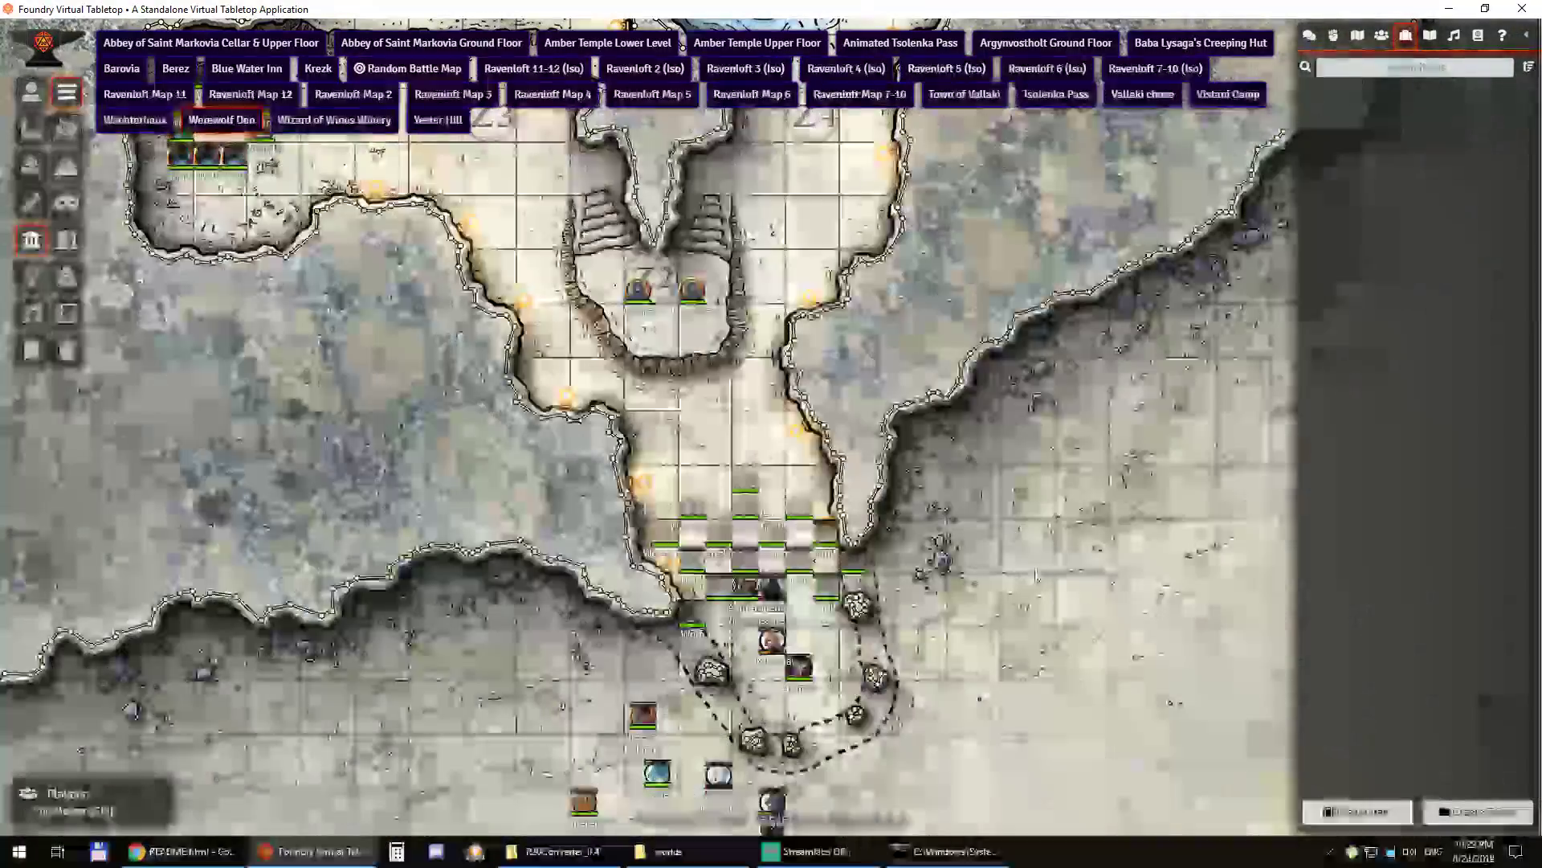
pyautogui.scroll(-5, 1030, 538)
pyautogui.moveTo(929, 300); pyautogui.dragTo(986, 384)
pyautogui.scroll(7, 986, 385)
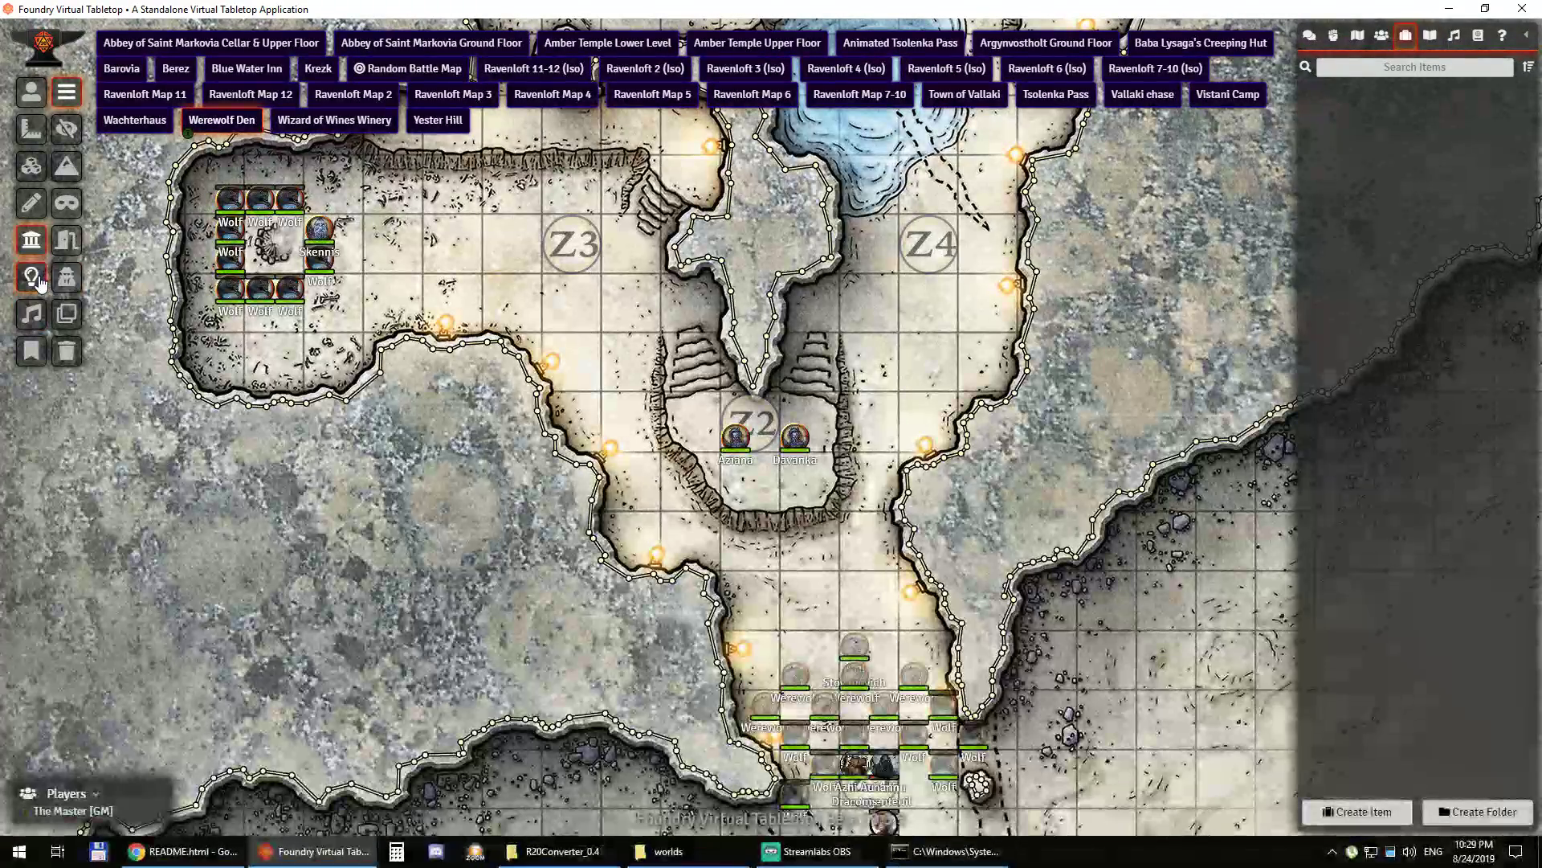
# Step: Show the lighting controls and inspect the converted light sources across the Werewolf Den caves
pyautogui.click(32, 276)
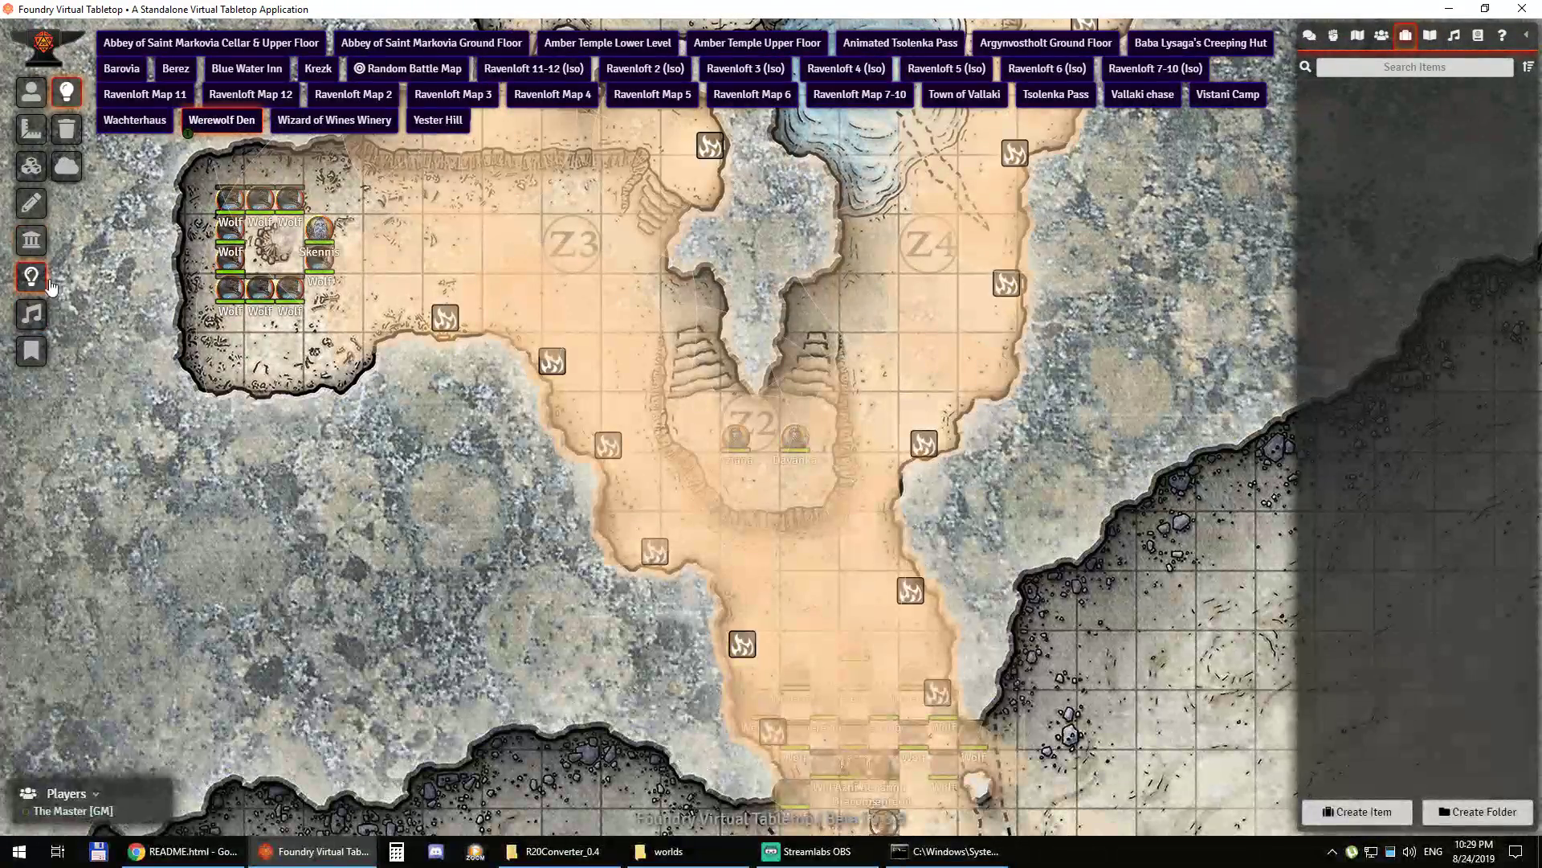
pyautogui.moveTo(384, 496); pyautogui.dragTo(300, 648)
pyautogui.moveTo(268, 278); pyautogui.dragTo(532, 577)
pyautogui.moveTo(1155, 481); pyautogui.dragTo(604, 590)
pyautogui.scroll(-3, 604, 593)
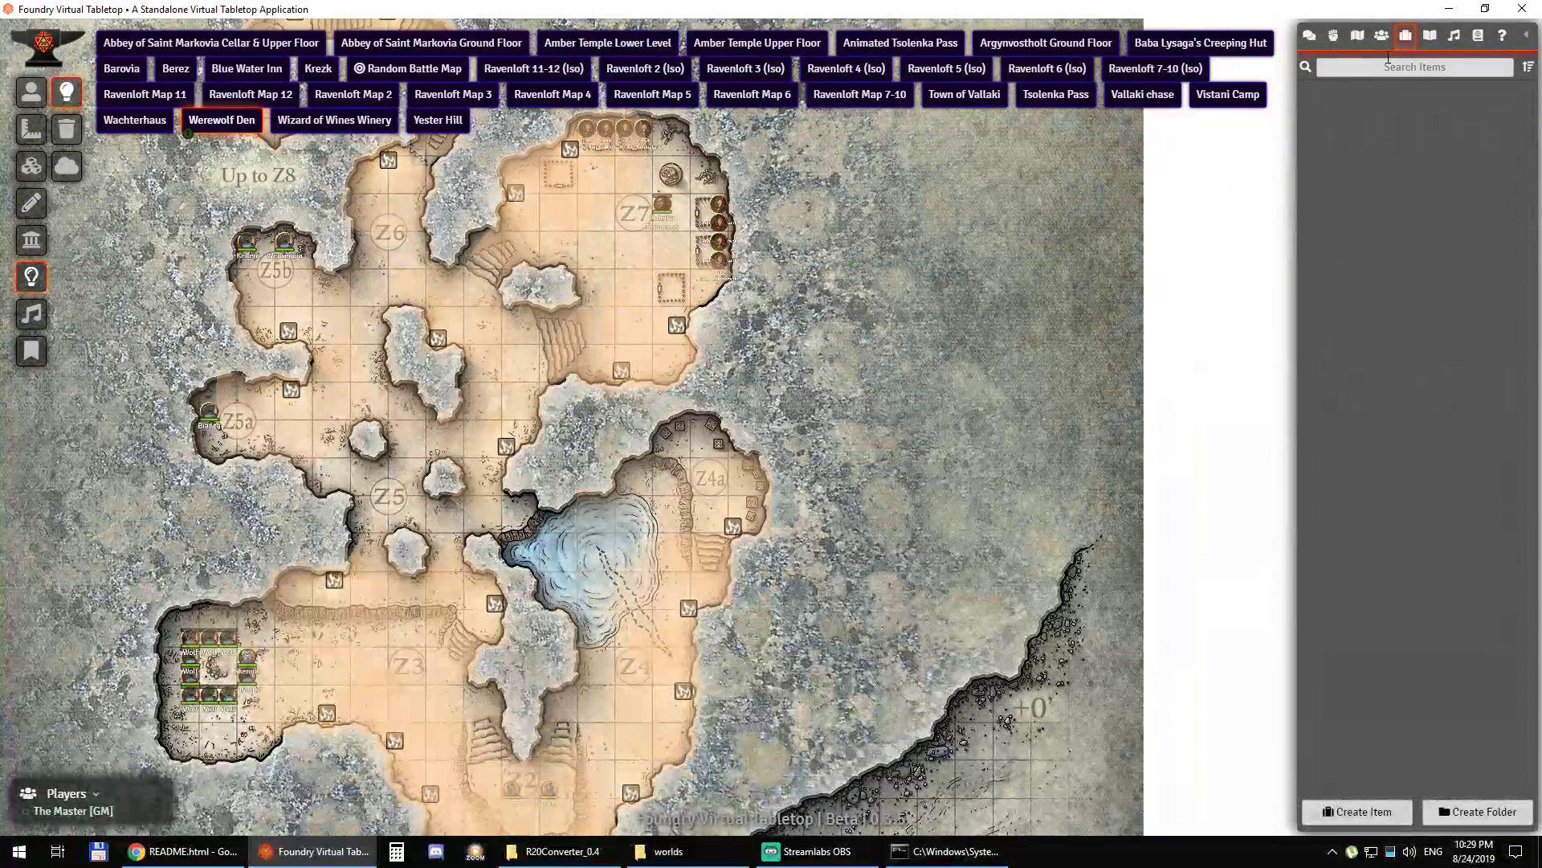
# Step: Open the Acolyte from the actors' Monsters folder, check its biography, spellbook and features, and close the sheet
pyautogui.click(1388, 45)
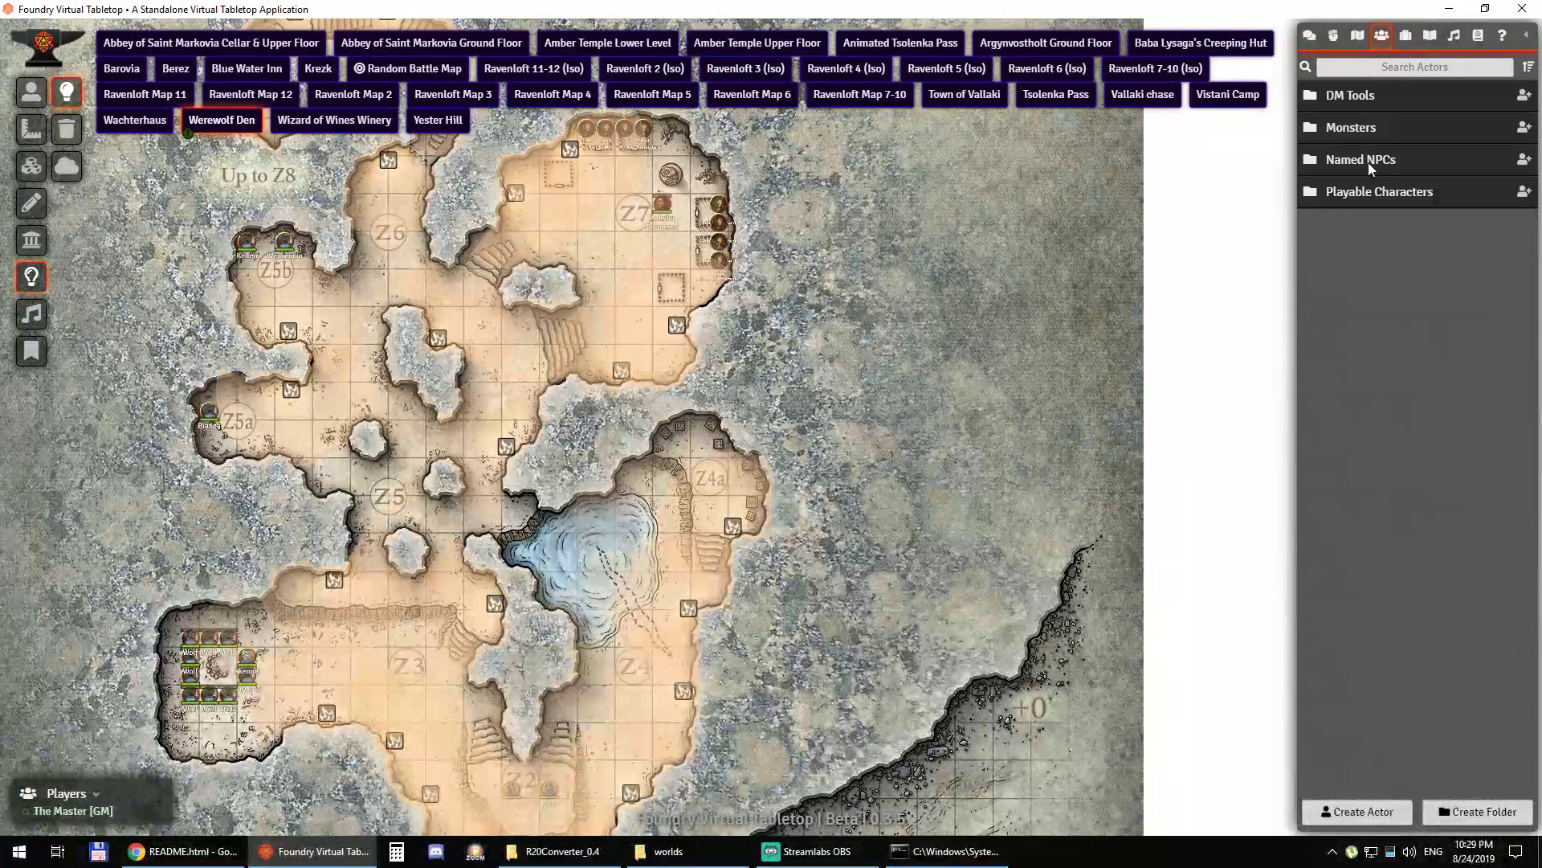
pyautogui.click(1359, 127)
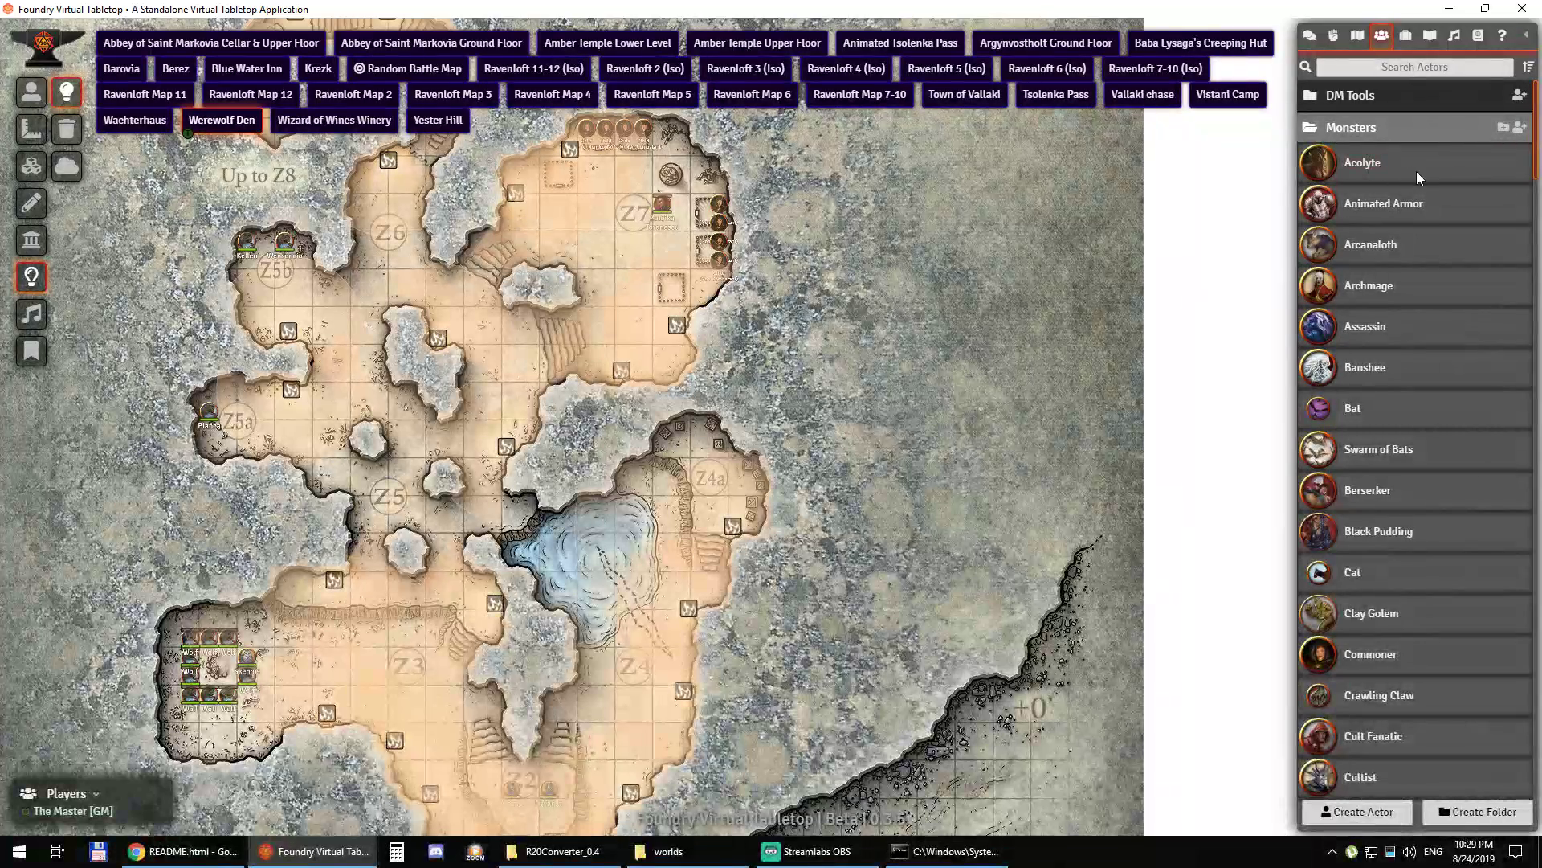
pyautogui.click(1416, 171)
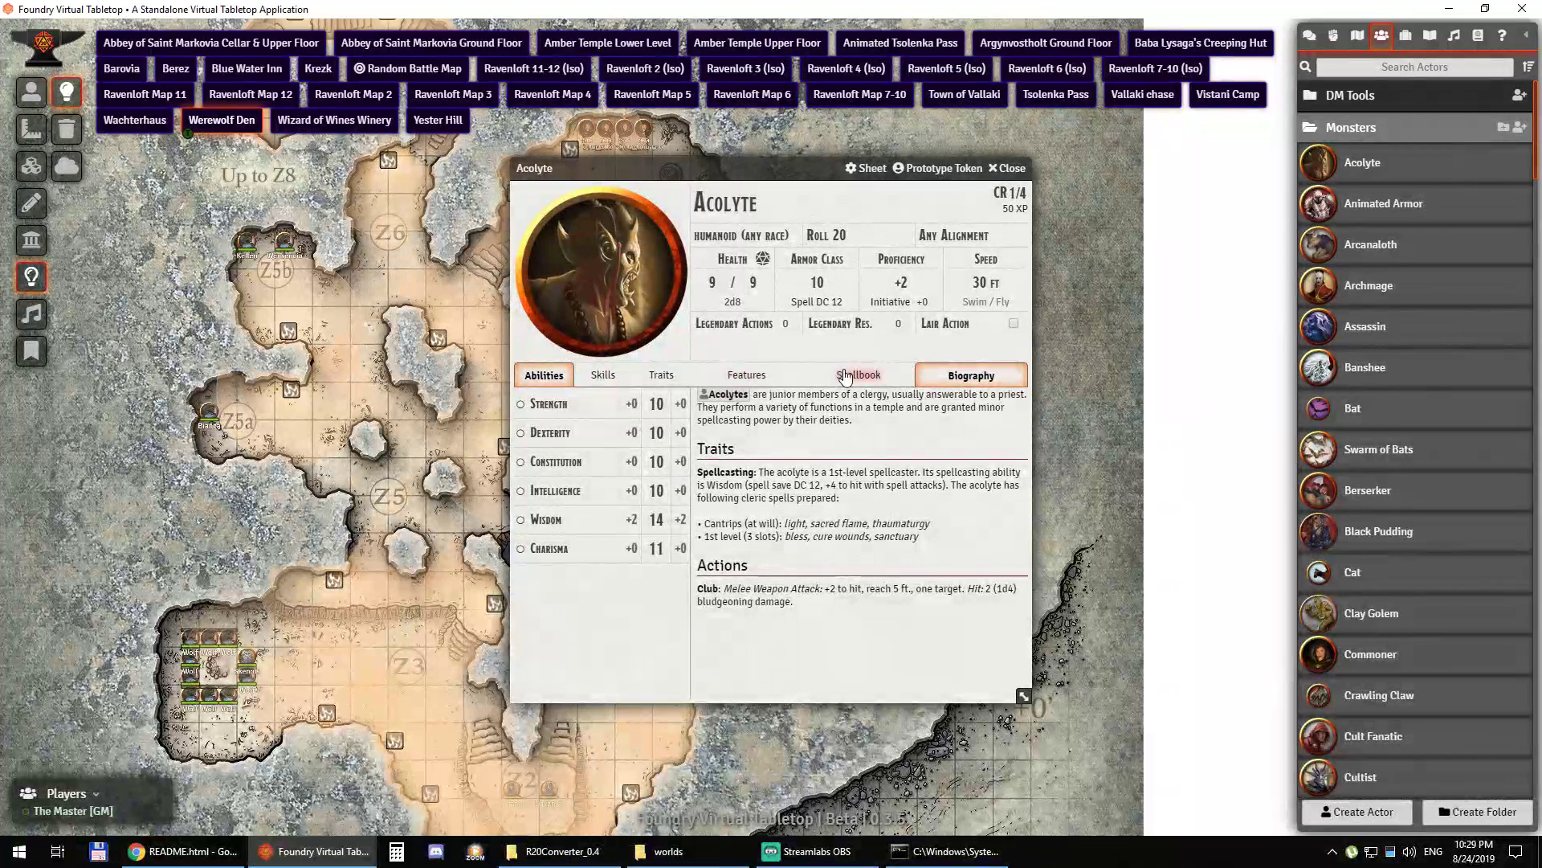
pyautogui.click(845, 375)
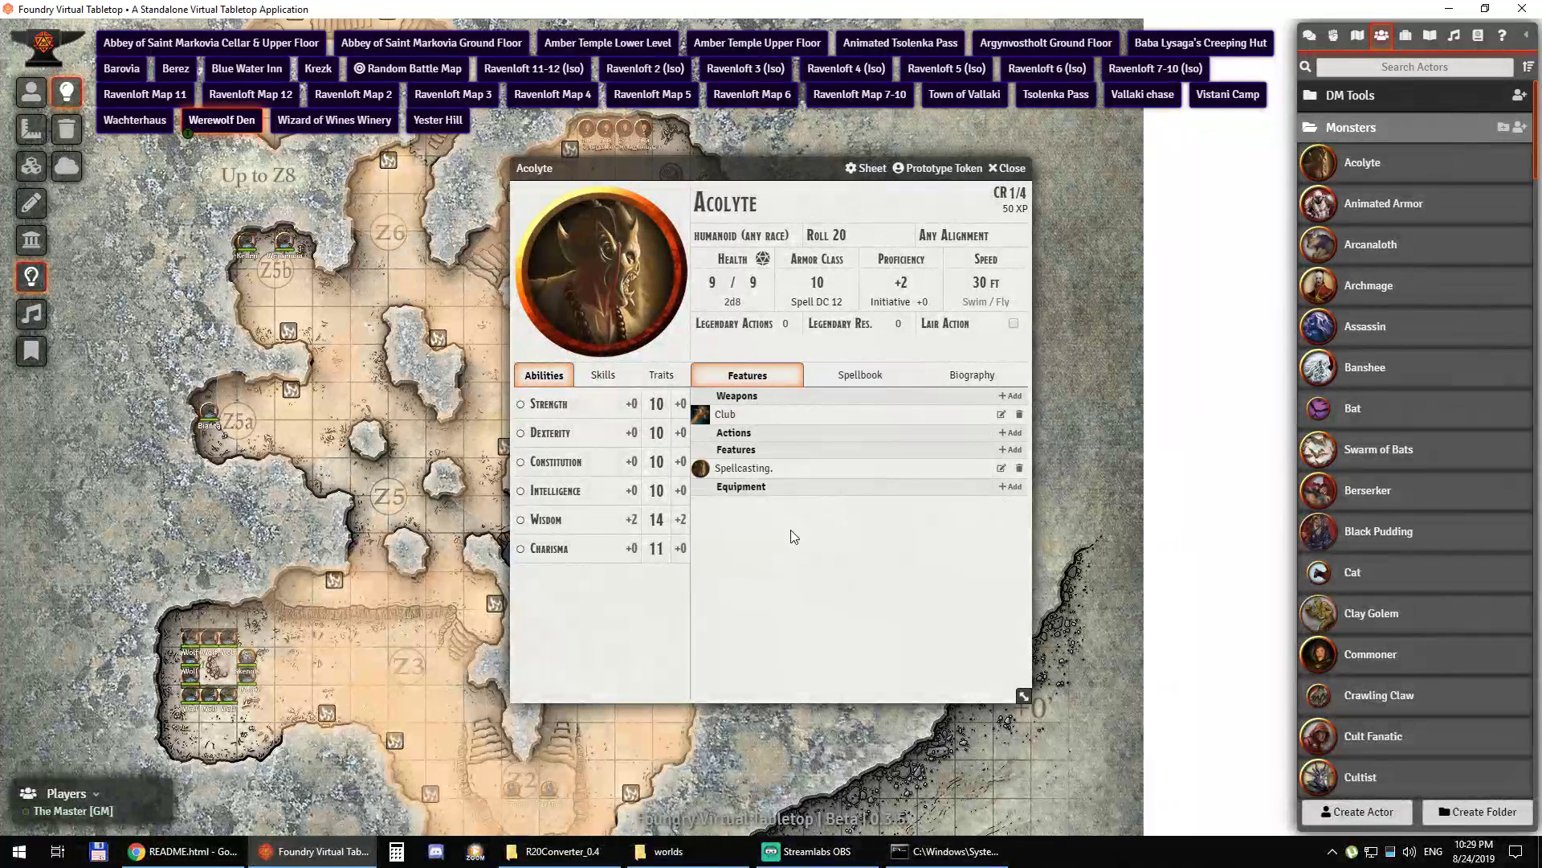
pyautogui.click(1011, 168)
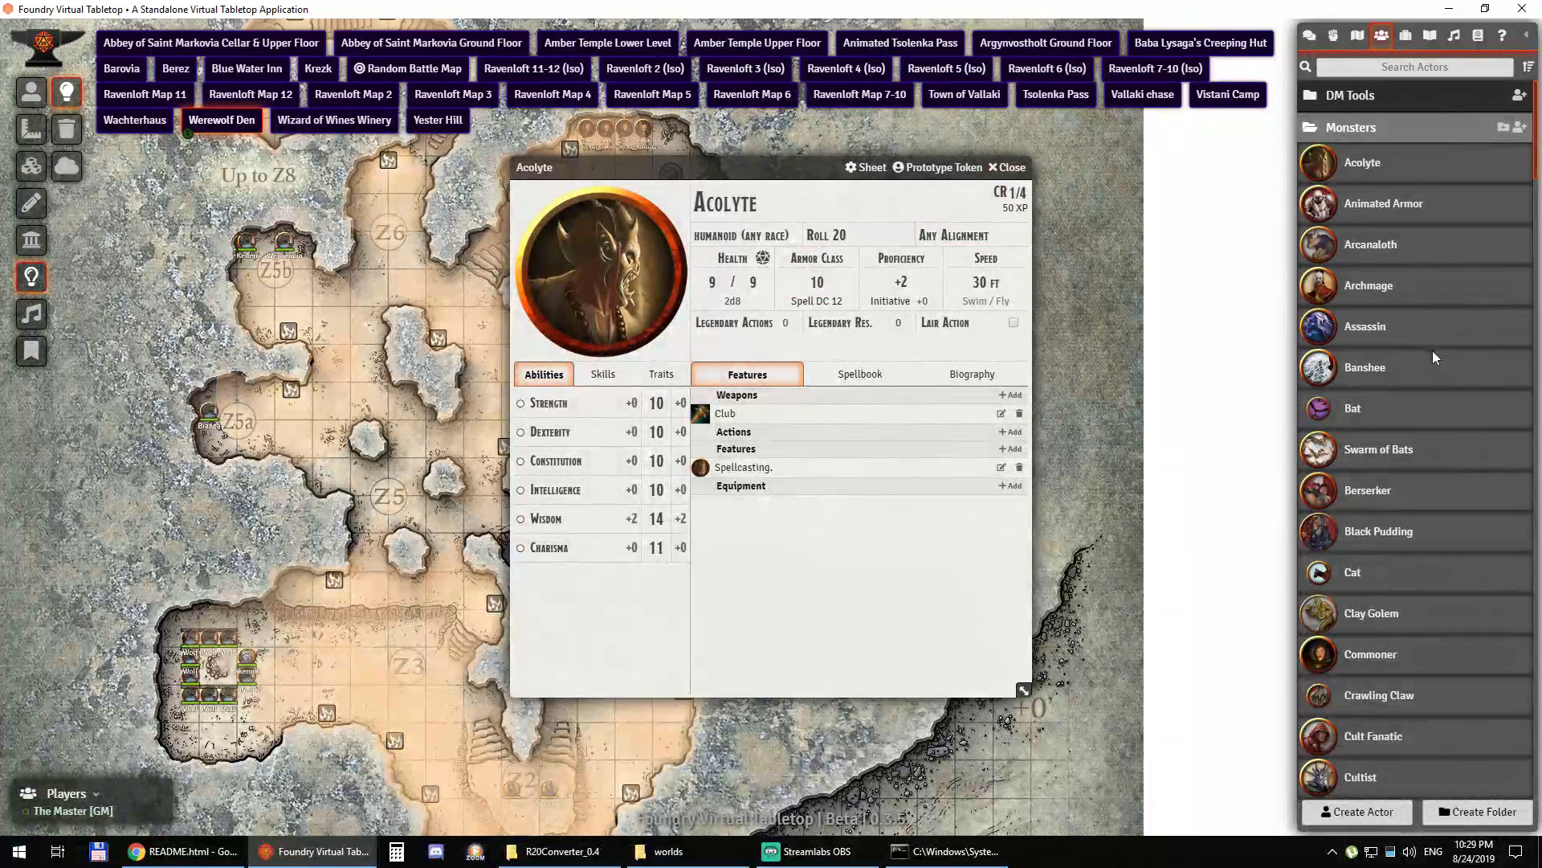
# Step: Open the Archmage's sheet, review its spellbook, features and biography, and close it
pyautogui.click(1381, 285)
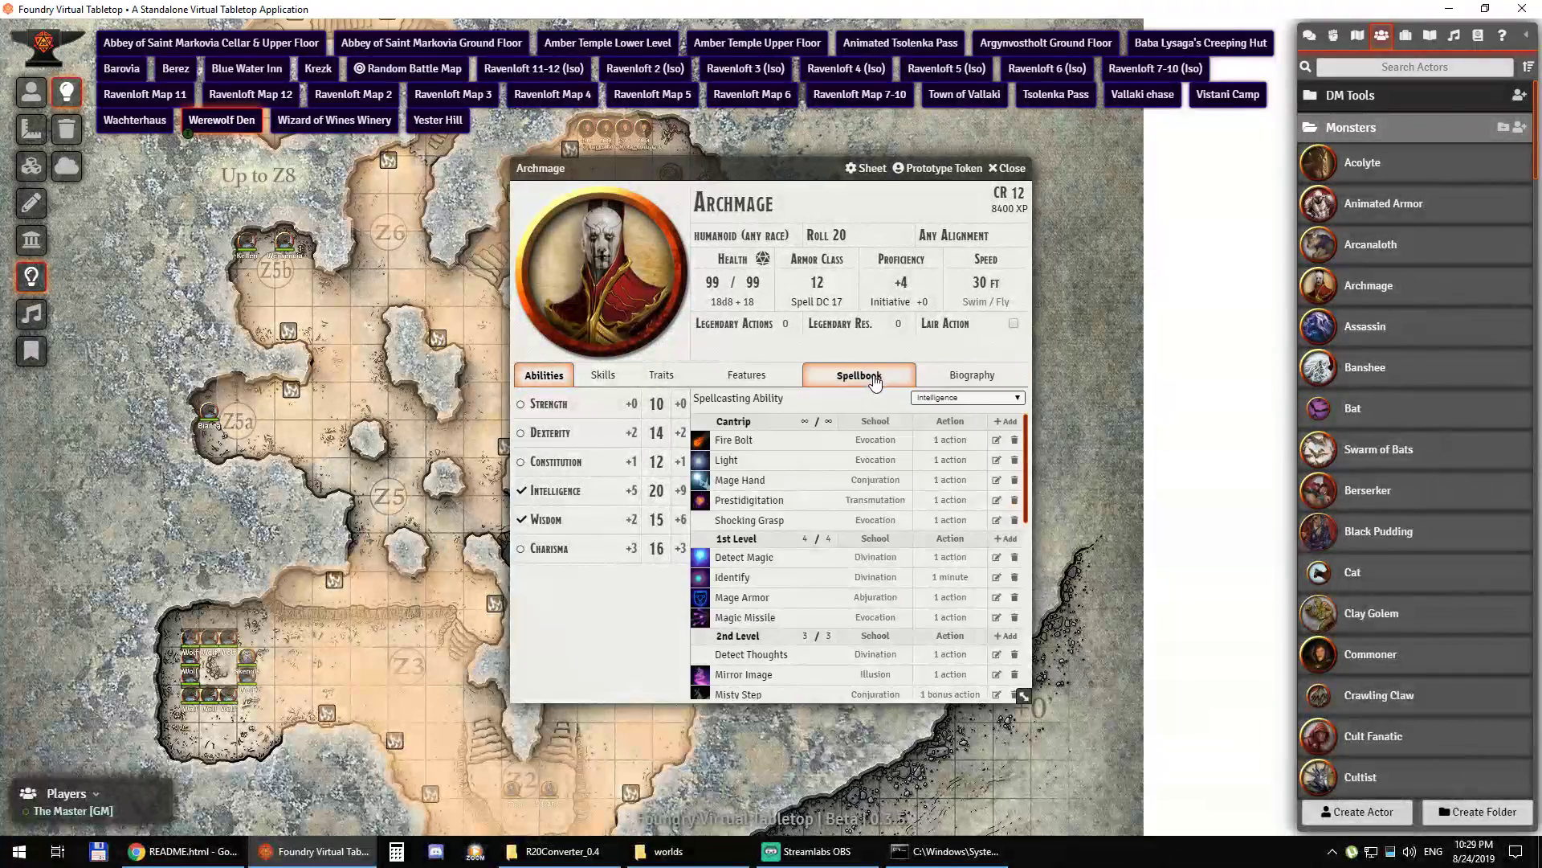
pyautogui.click(790, 373)
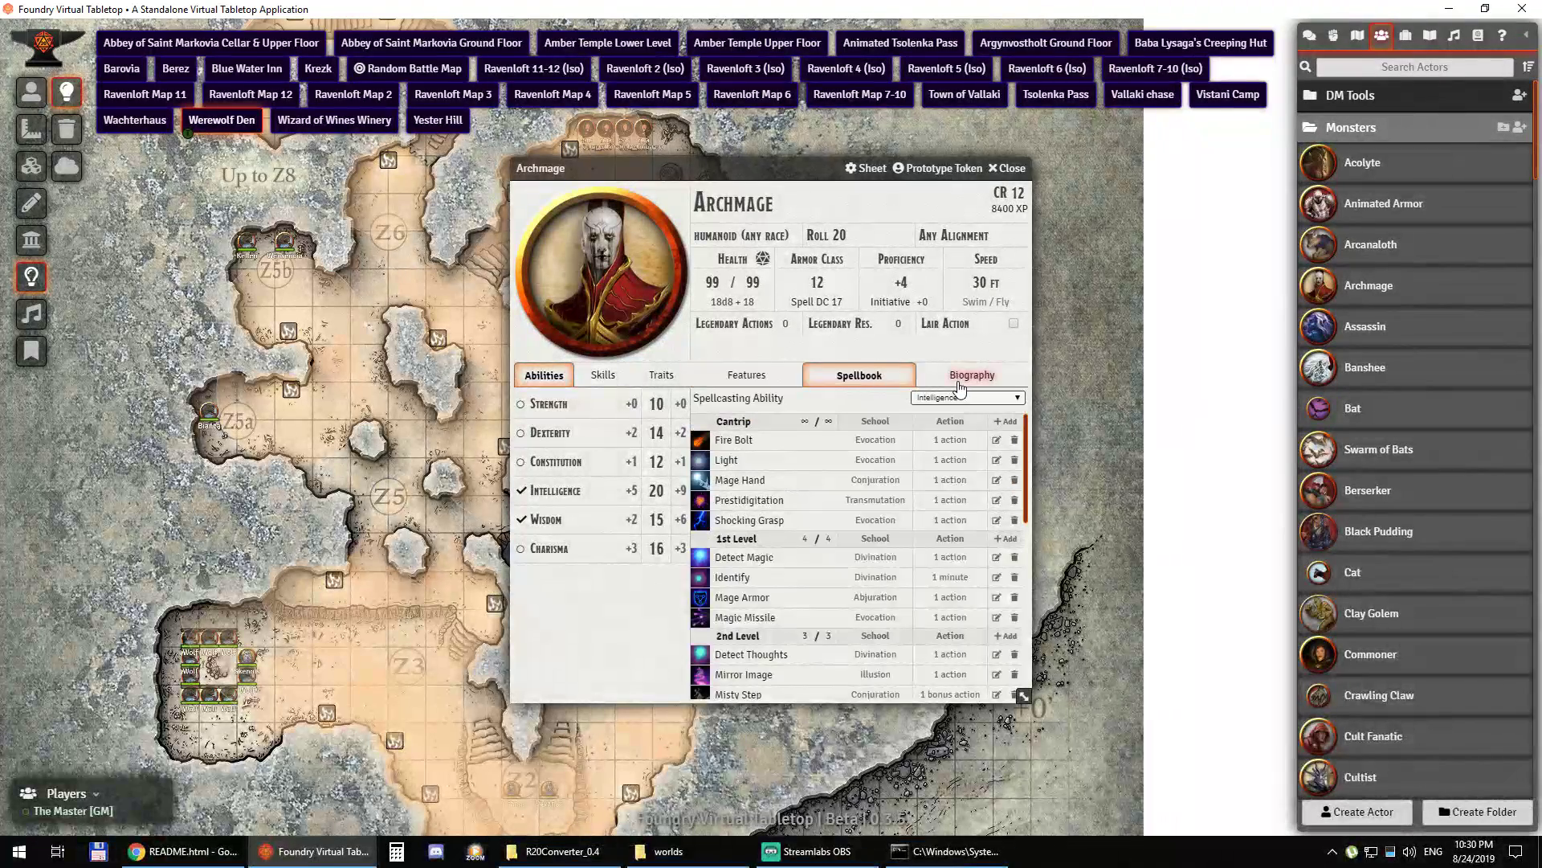
pyautogui.scroll(-10, 896, 490)
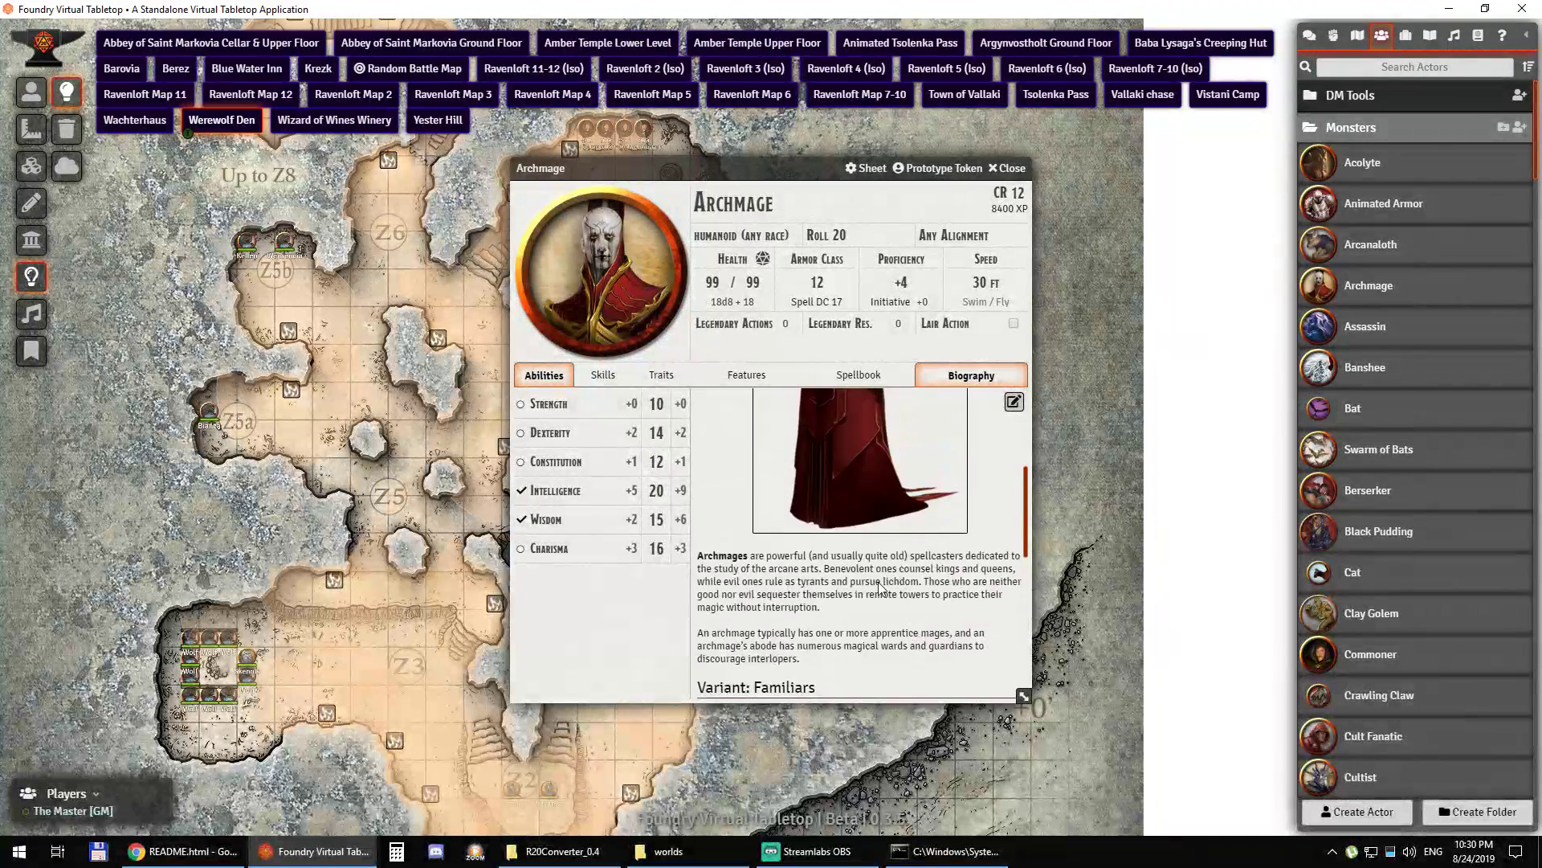
pyautogui.scroll(-5, 856, 587)
pyautogui.click(1006, 168)
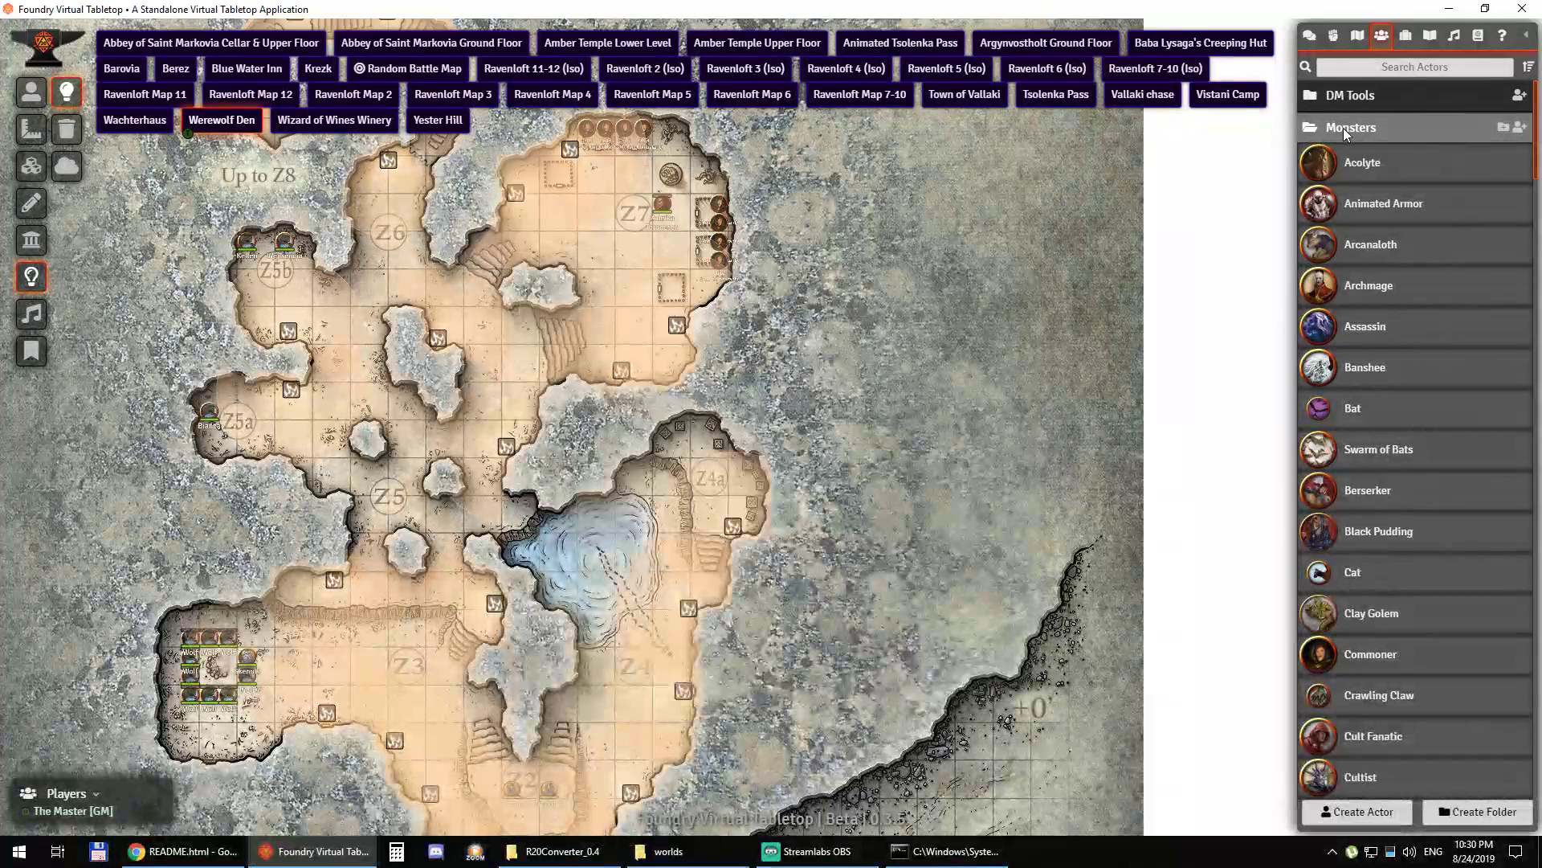
# Step: Switch from the Monsters folder to Named NPCs, open Ezmerelda d'Avenir and check the picture handout linked in her biography
pyautogui.click(1343, 128)
pyautogui.click(1383, 159)
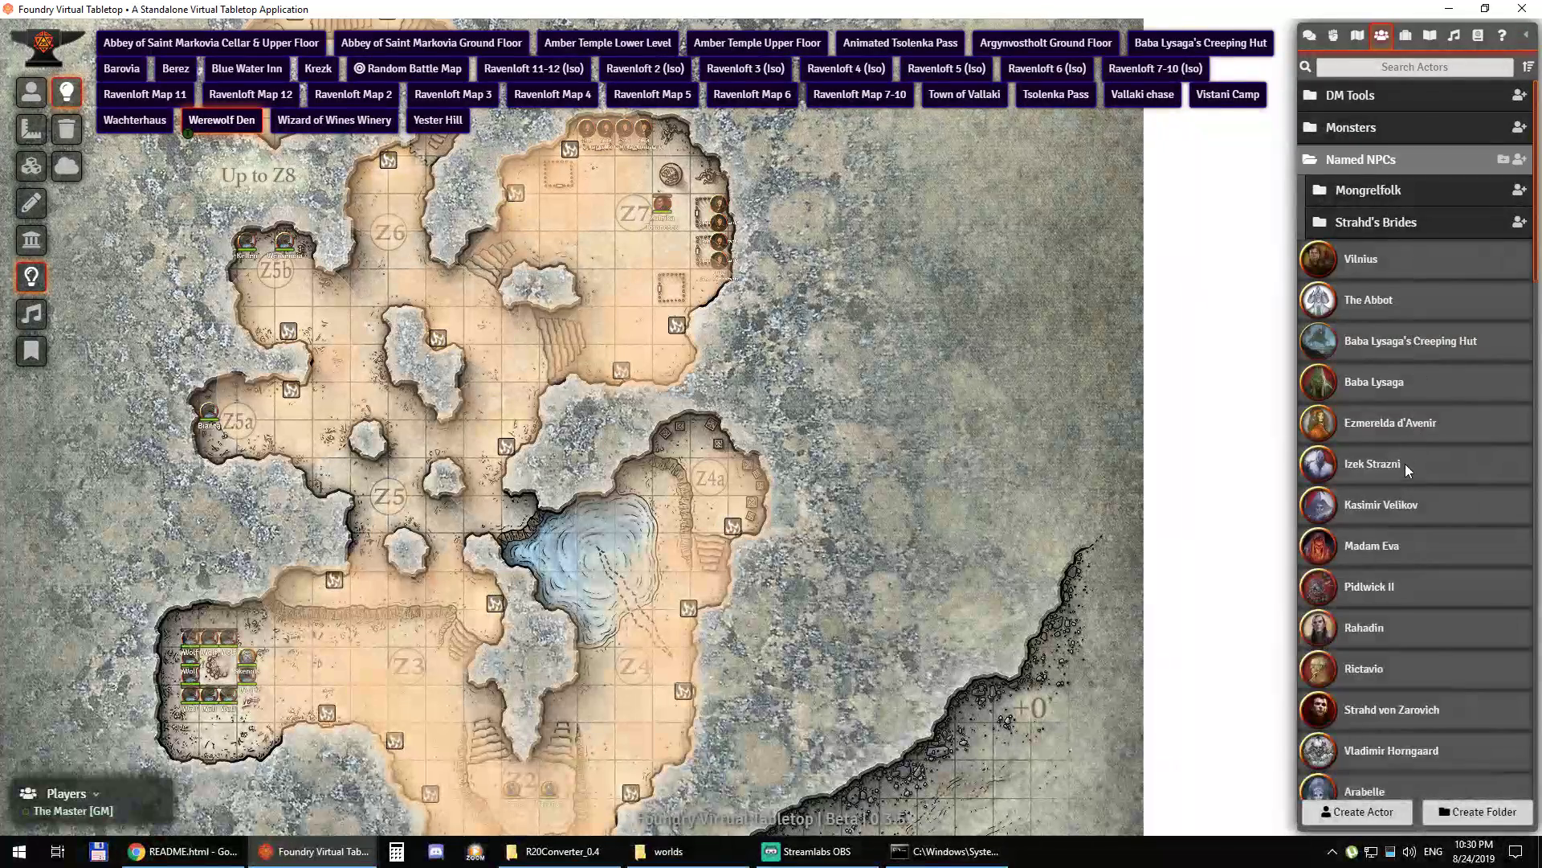
pyautogui.scroll(-3, 1405, 464)
pyautogui.click(1398, 157)
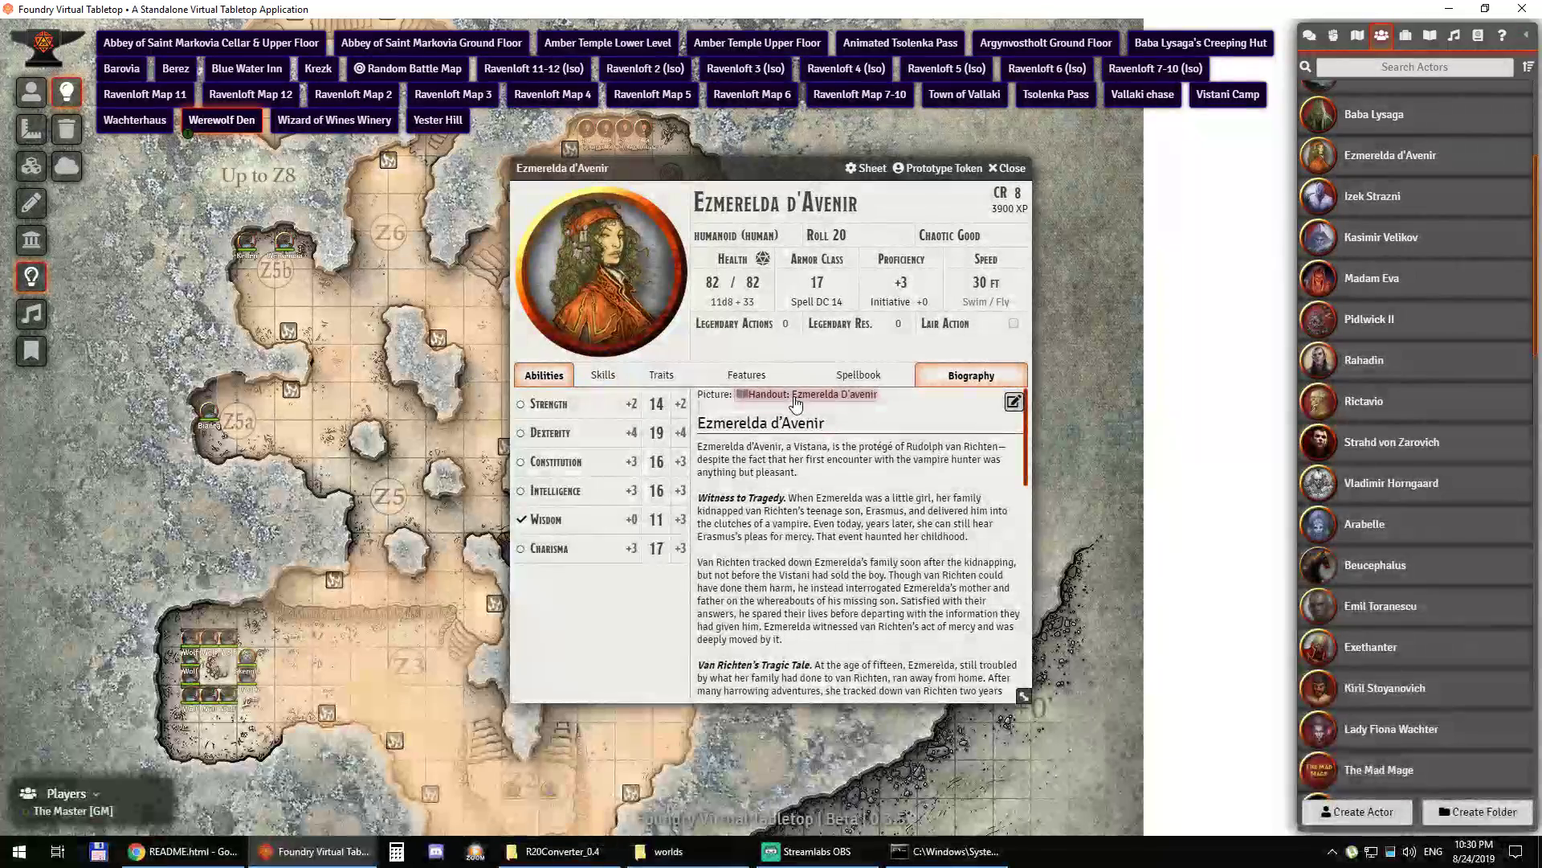
pyautogui.click(794, 394)
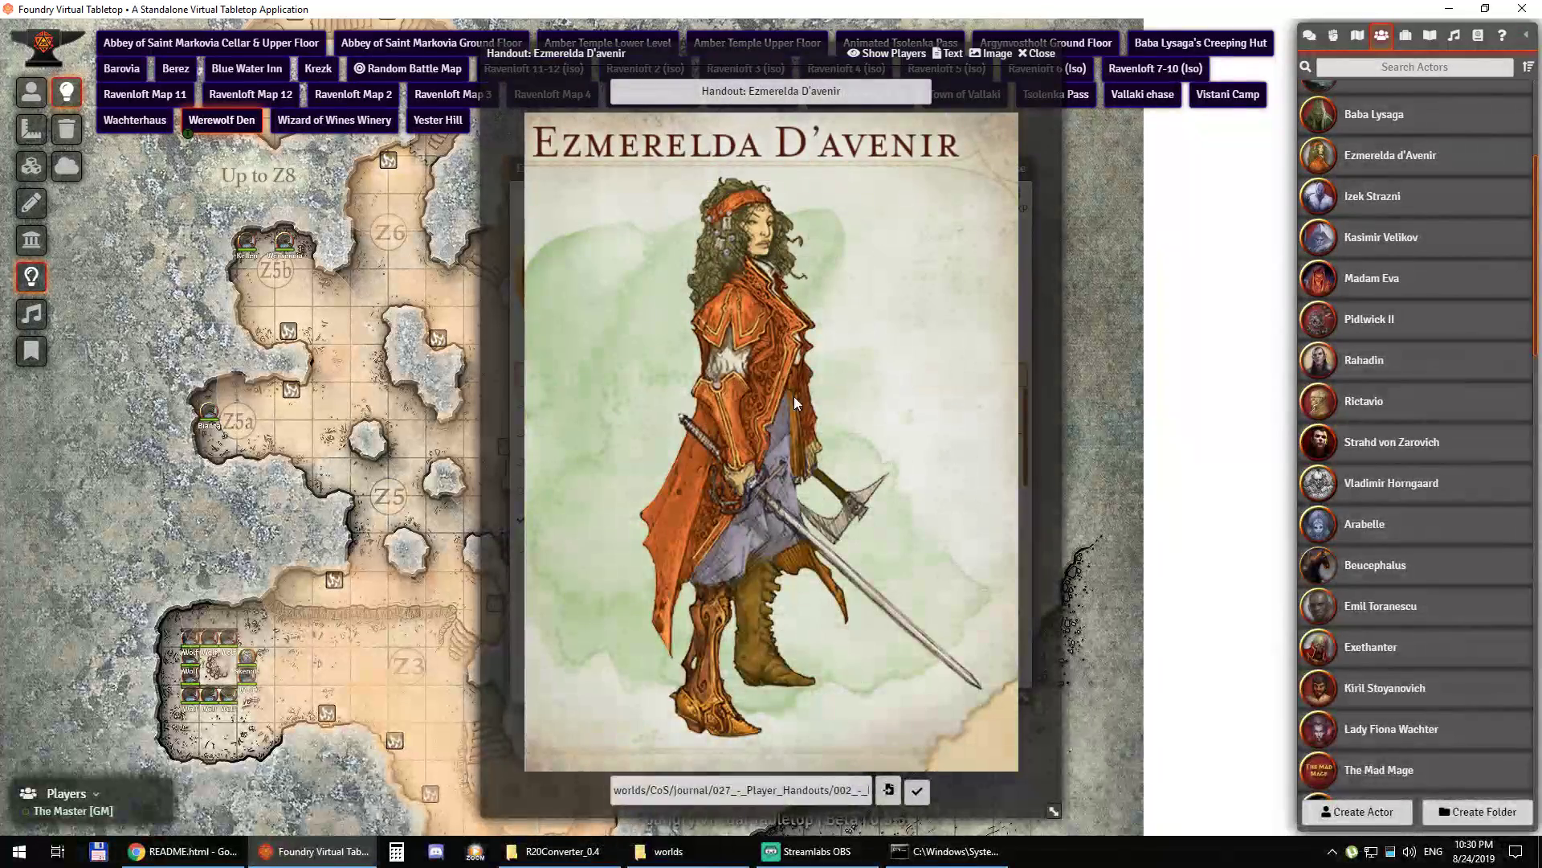
pyautogui.click(1037, 53)
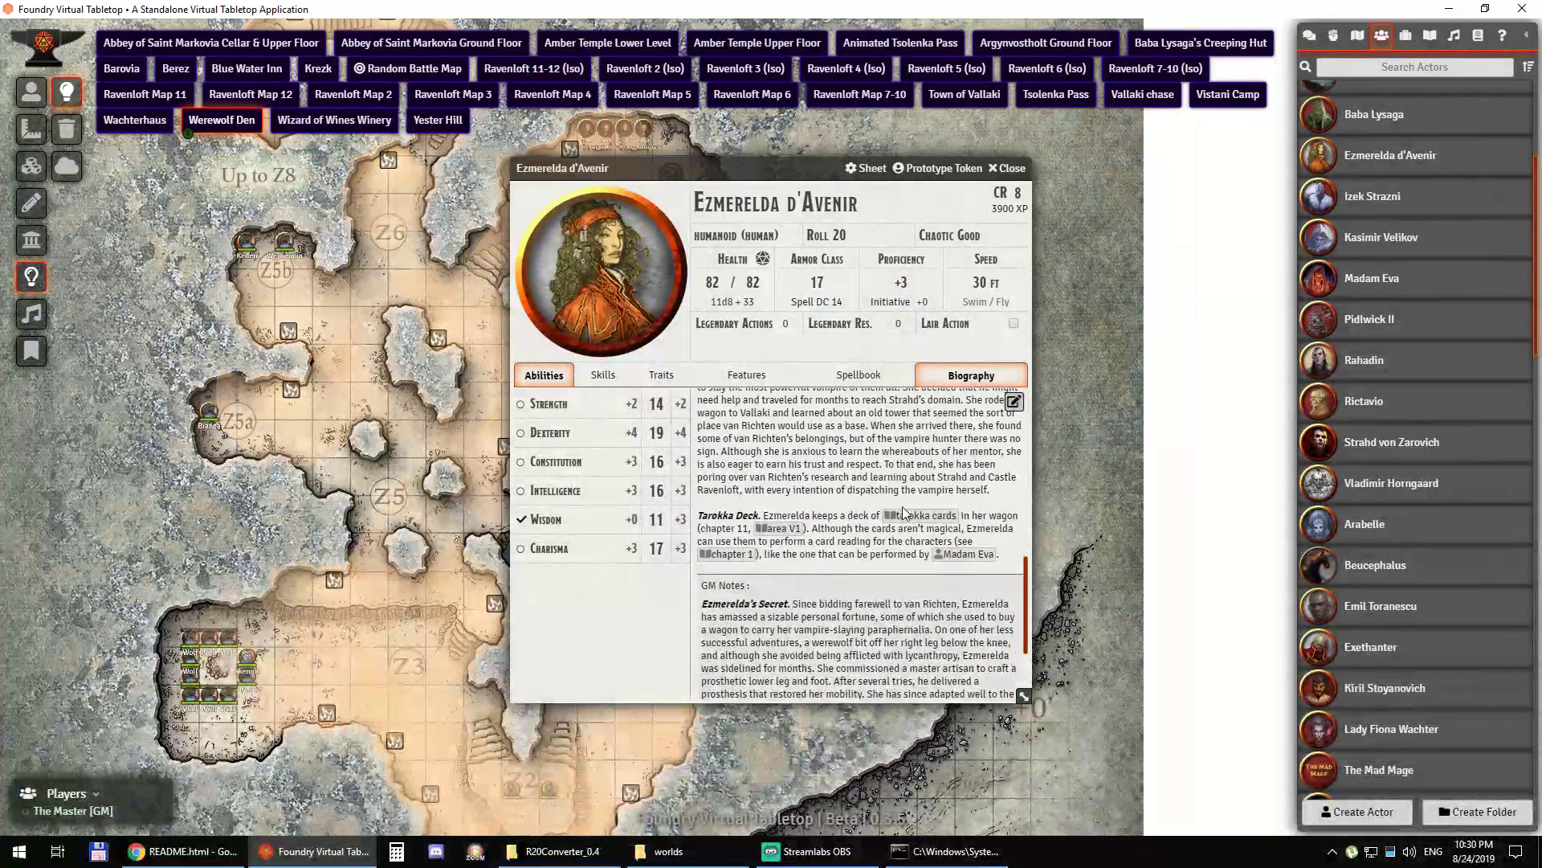
# Step: Check the tarokka cards link in Ezmerelda's biography, review her spellbook and close her sheet
pyautogui.click(914, 520)
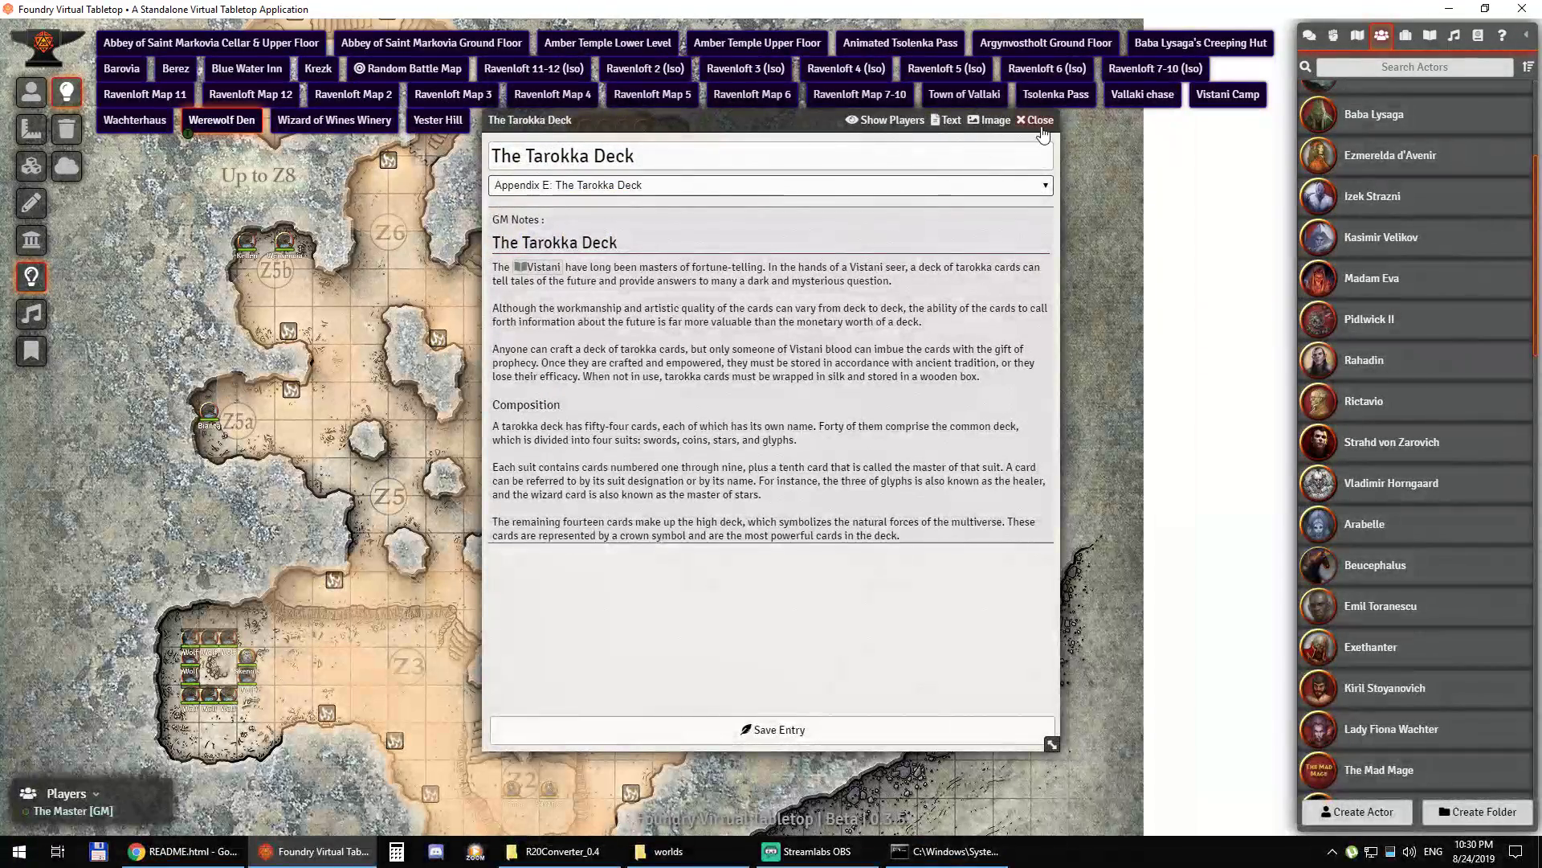
pyautogui.click(1038, 121)
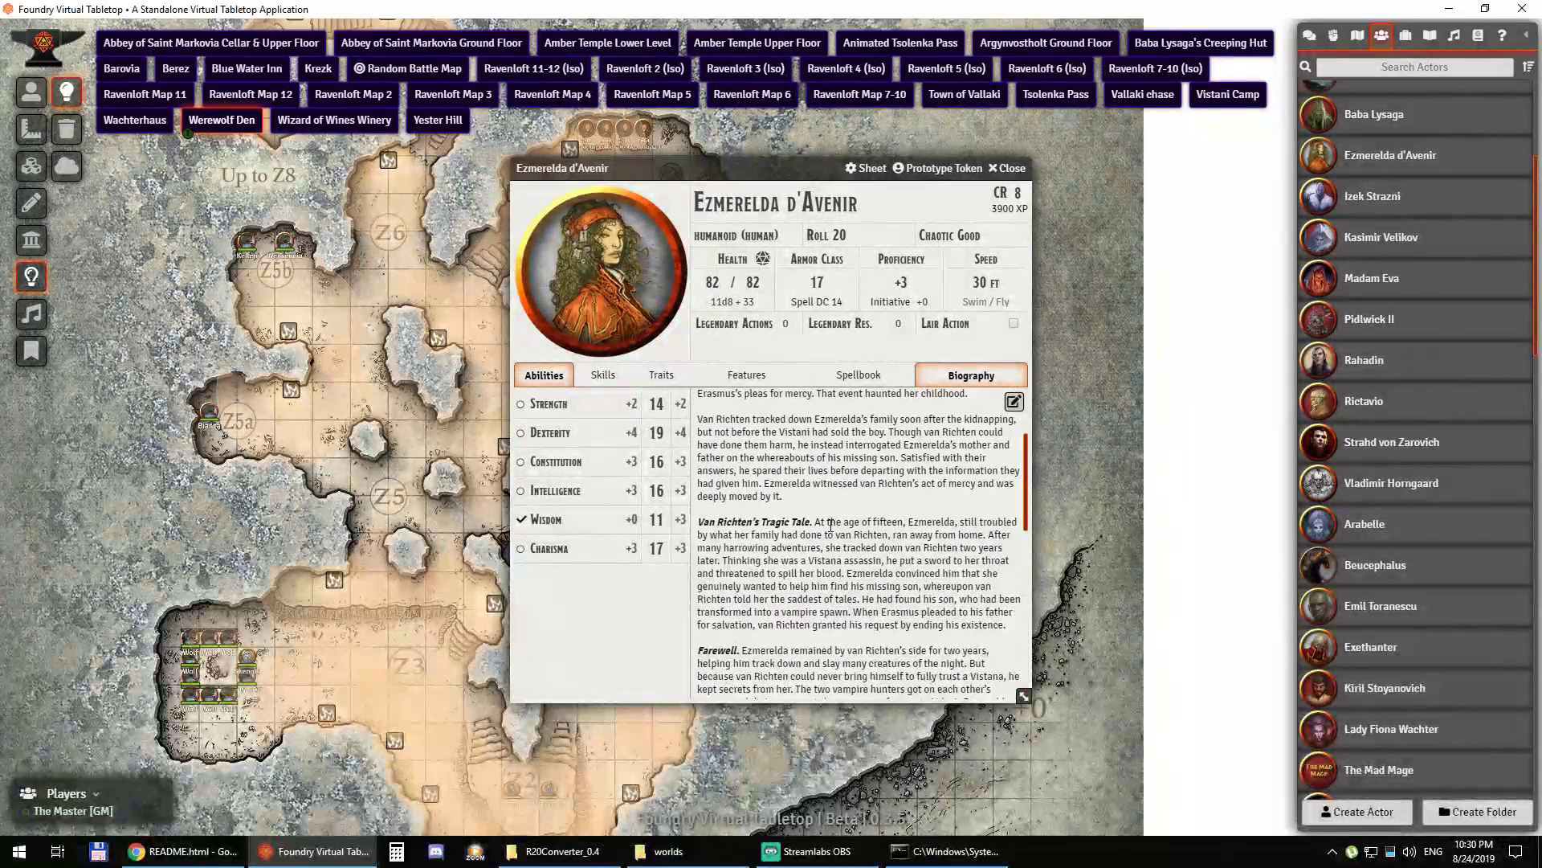
pyautogui.click(851, 376)
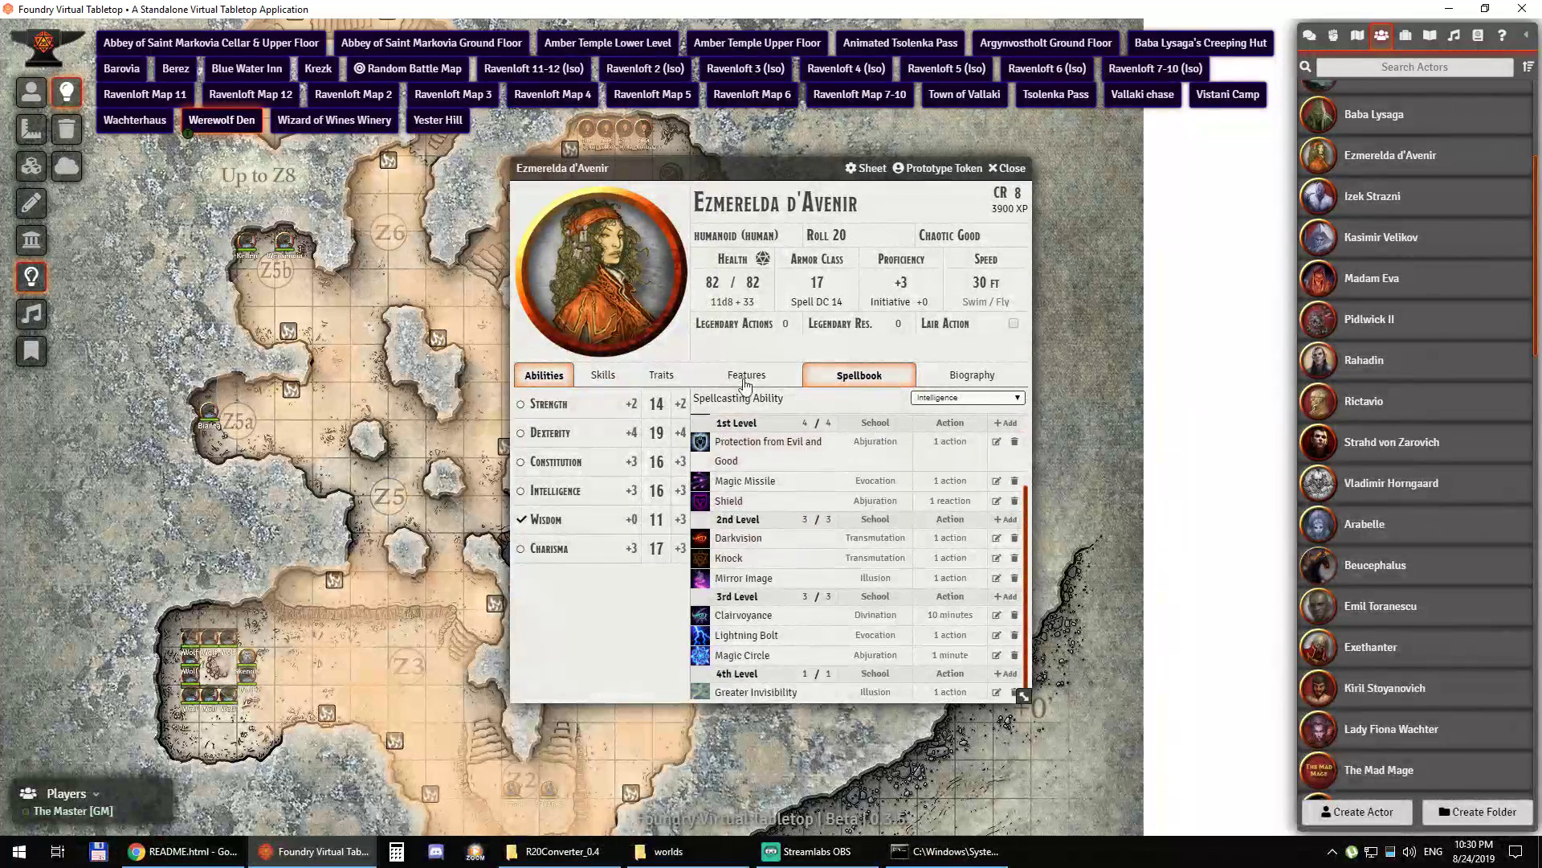
pyautogui.click(1009, 168)
# Step: Collapse Named NPCs, expand Playable Characters and open the Azhi Au Draconis character sheet
pyautogui.scroll(5, 1430, 321)
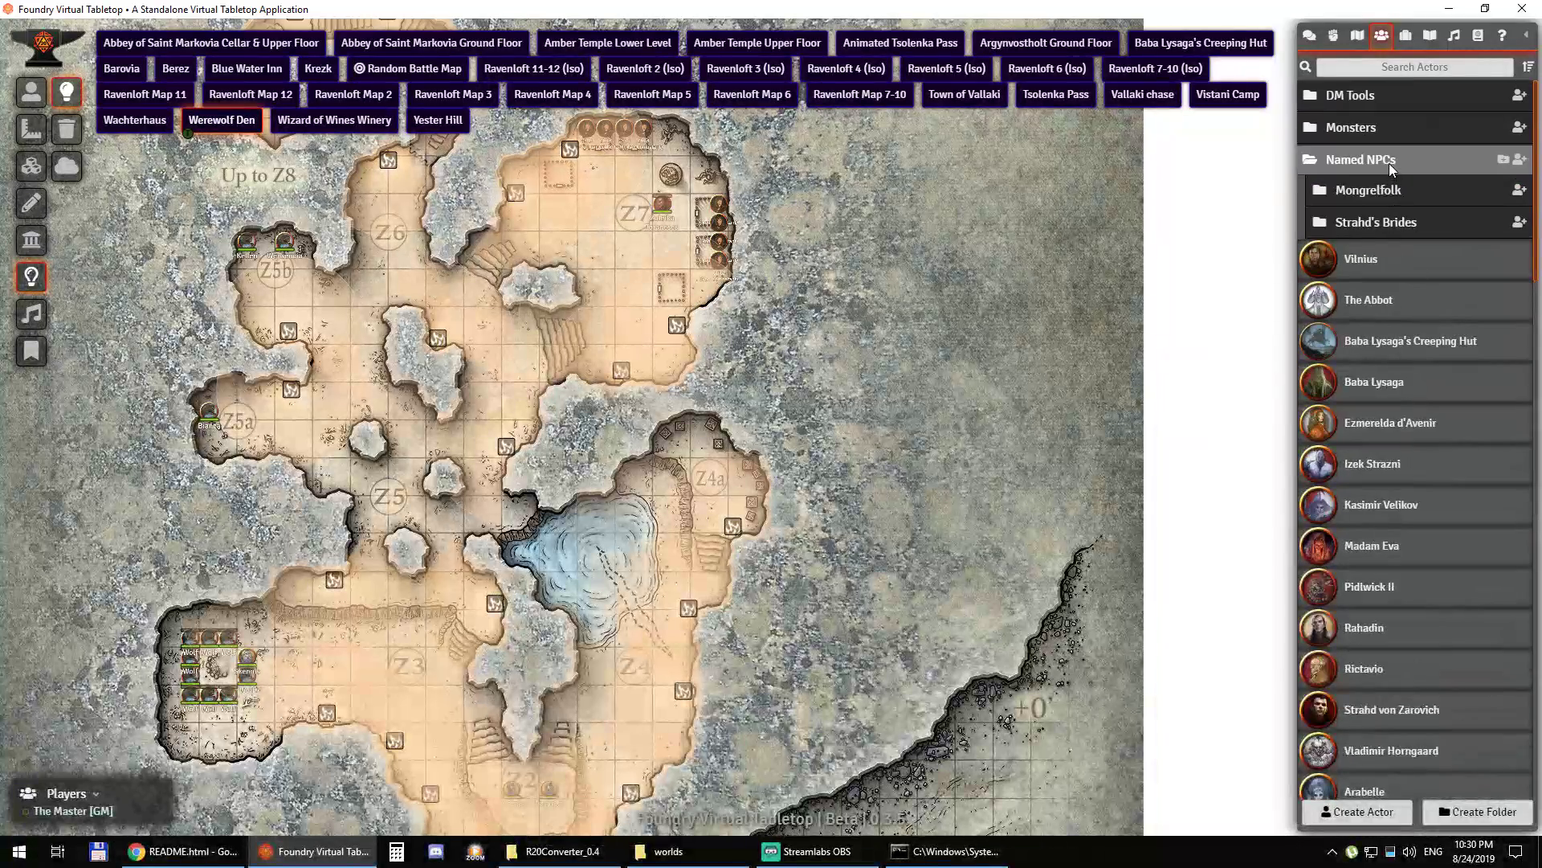
pyautogui.click(1390, 162)
pyautogui.click(1382, 193)
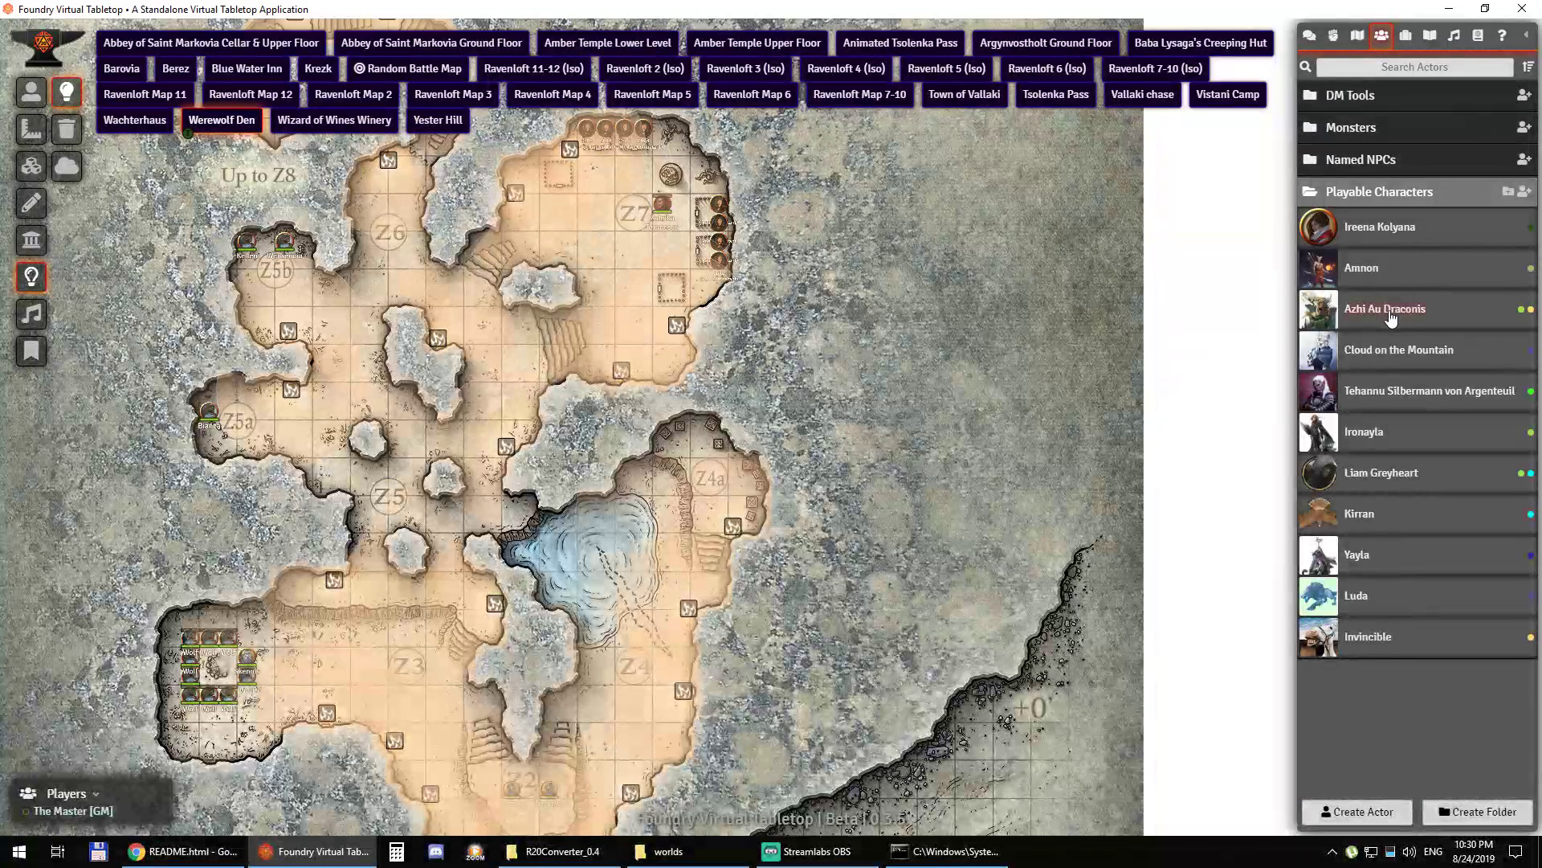
pyautogui.click(1386, 310)
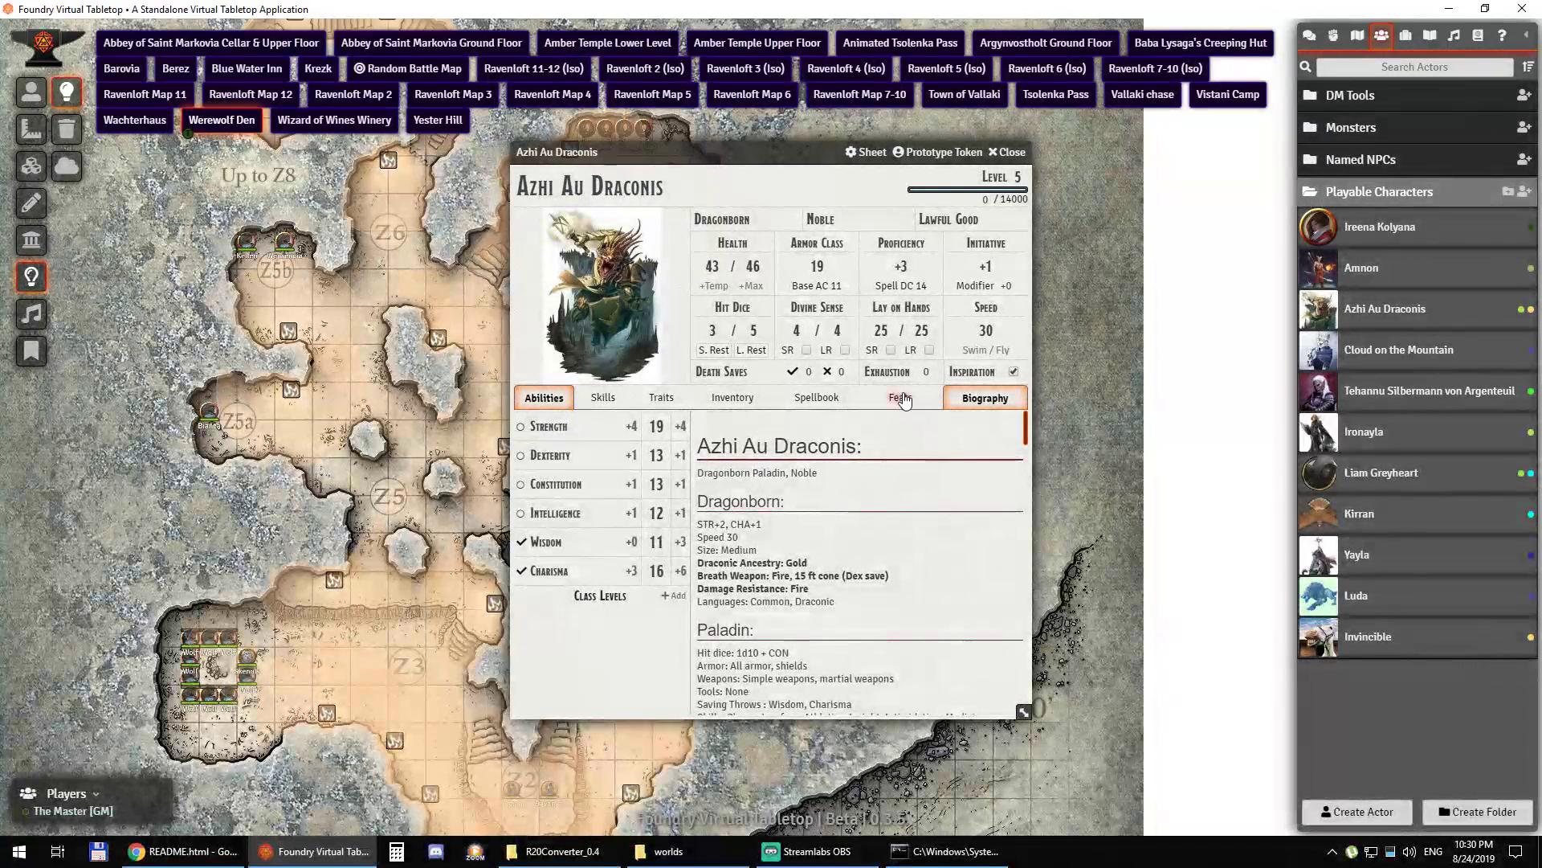
# Step: Read the Position of Privilege and Divine Sense feats on Azhi Au Draconis's sheet and show the character's spellbook
pyautogui.click(901, 397)
pyautogui.scroll(-5, 804, 514)
pyautogui.click(772, 507)
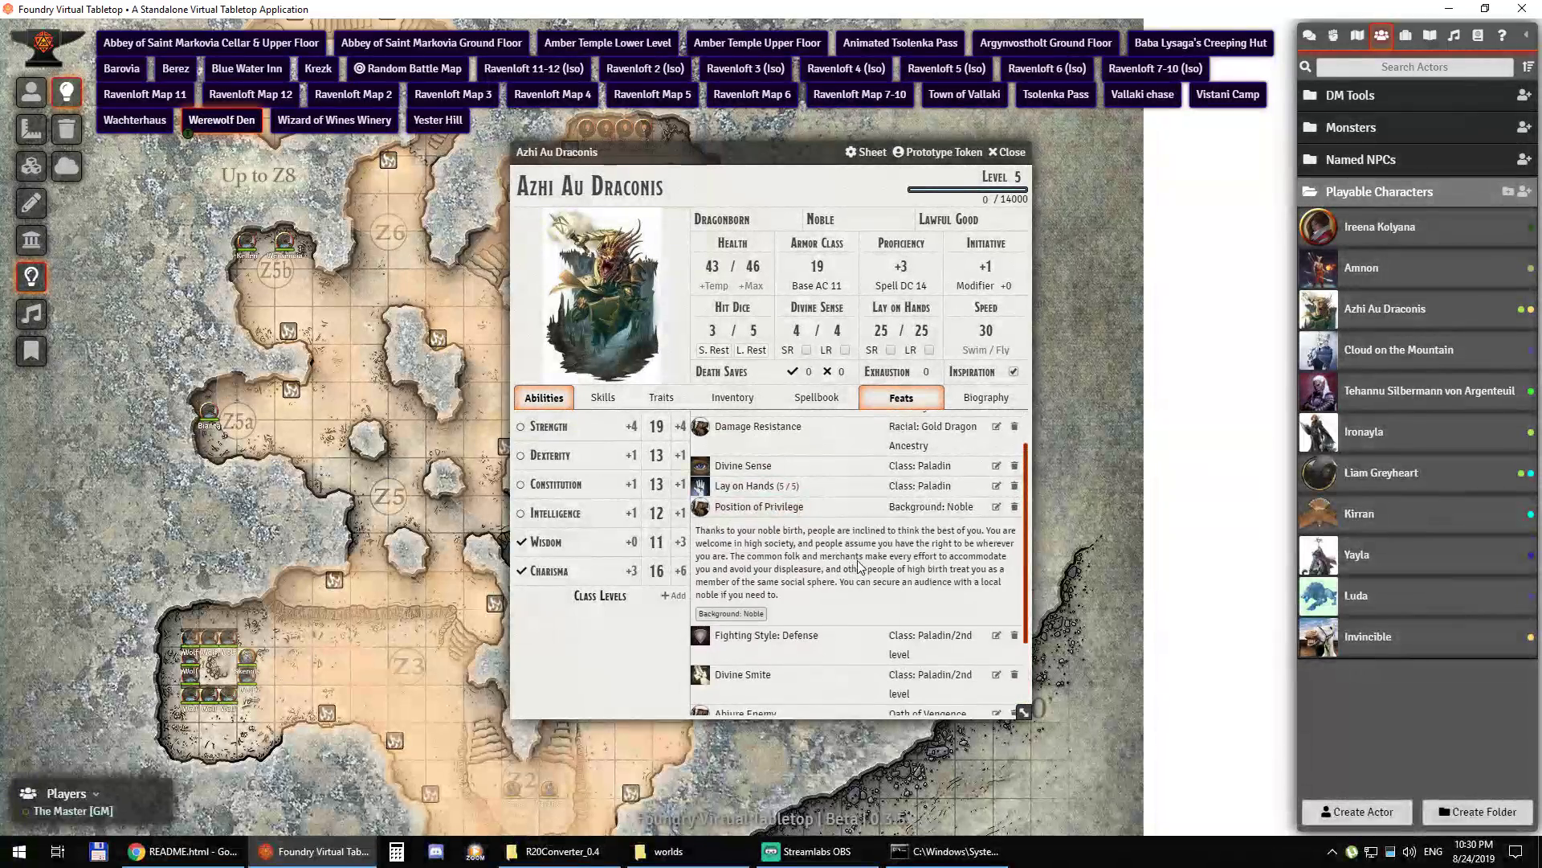
pyautogui.click(764, 466)
pyautogui.scroll(1, 784, 488)
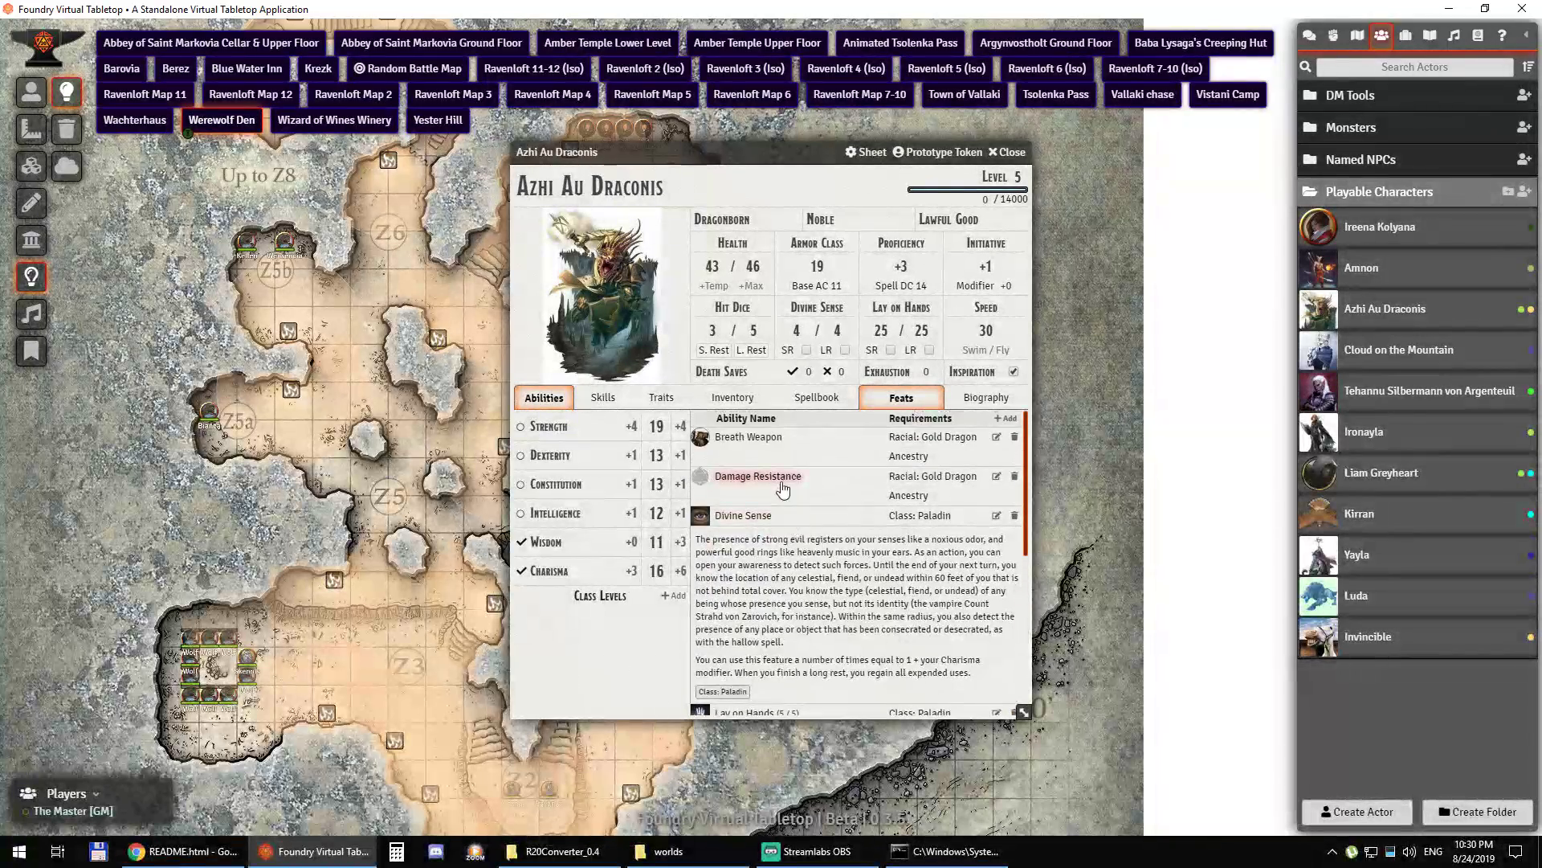
pyautogui.click(816, 399)
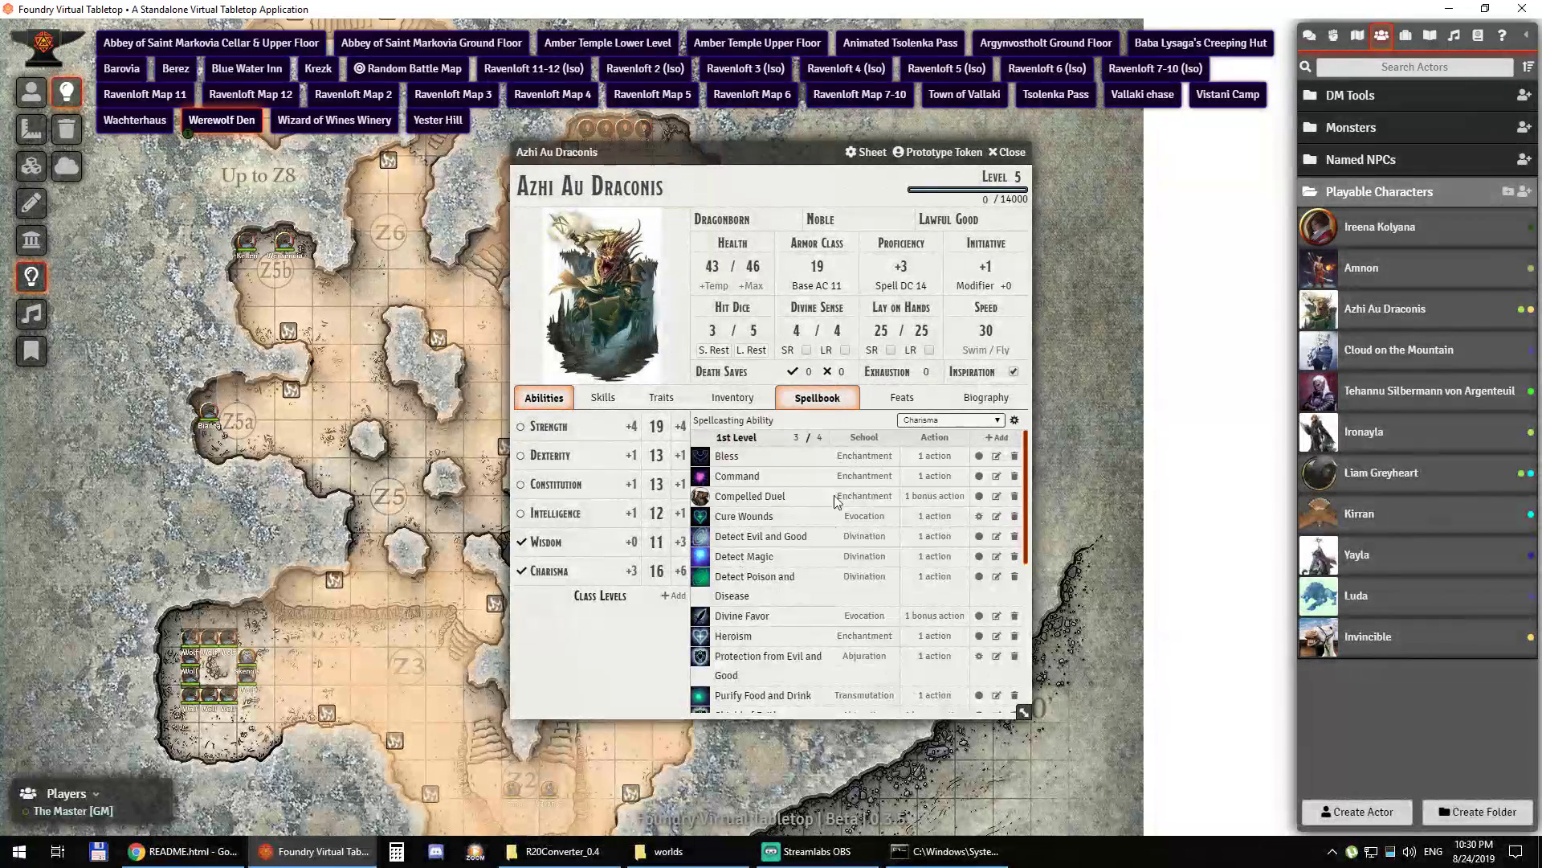
# Step: Read through Azhi Au Draconis's full spell list and inventory, and close the character sheet
pyautogui.scroll(-5, 836, 500)
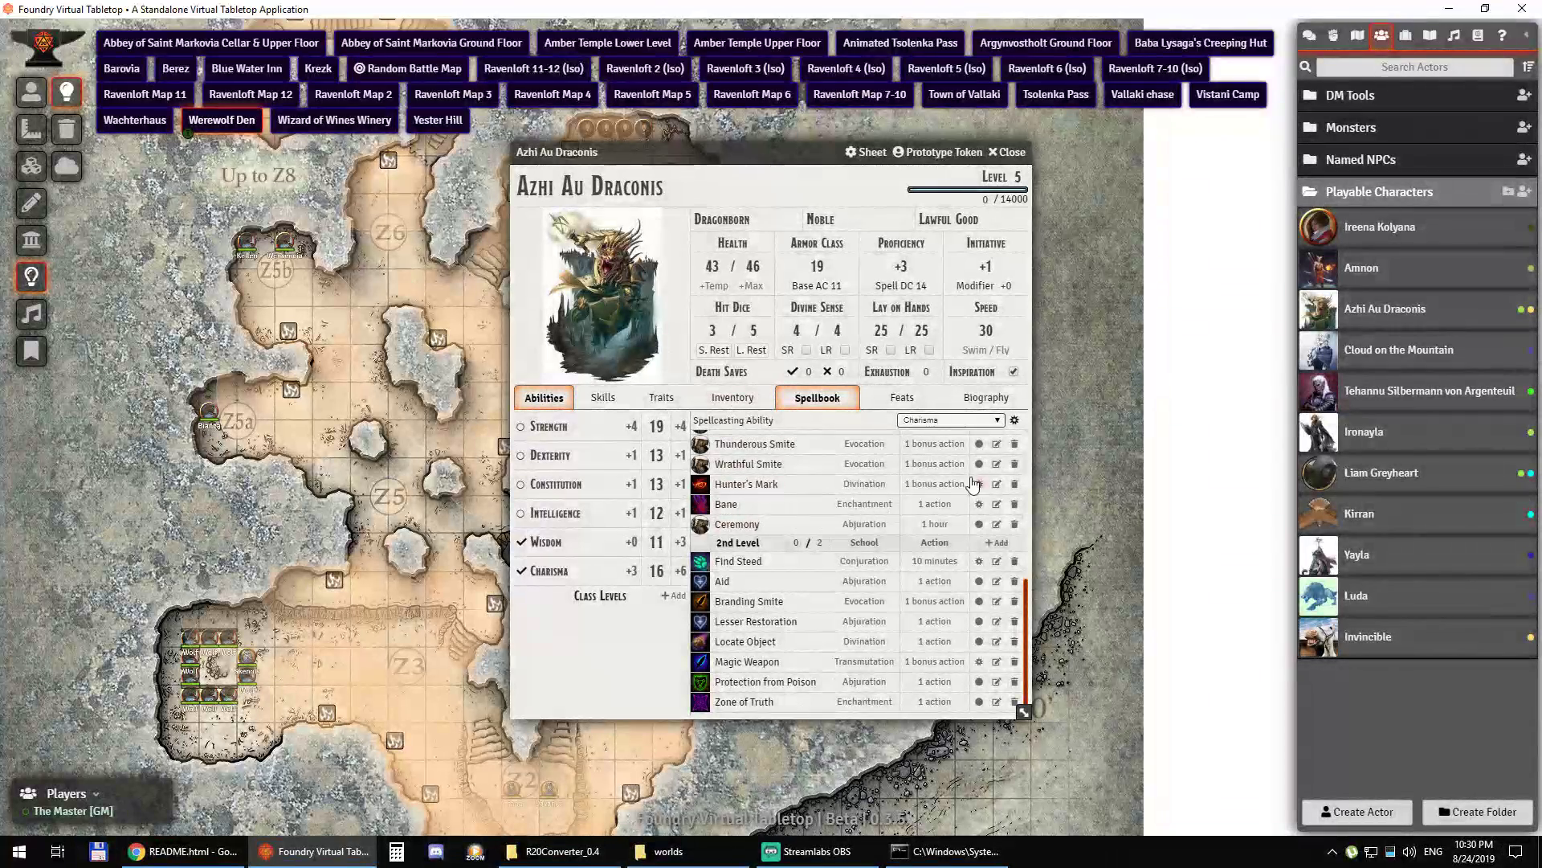
pyautogui.scroll(3, 837, 529)
pyautogui.click(734, 398)
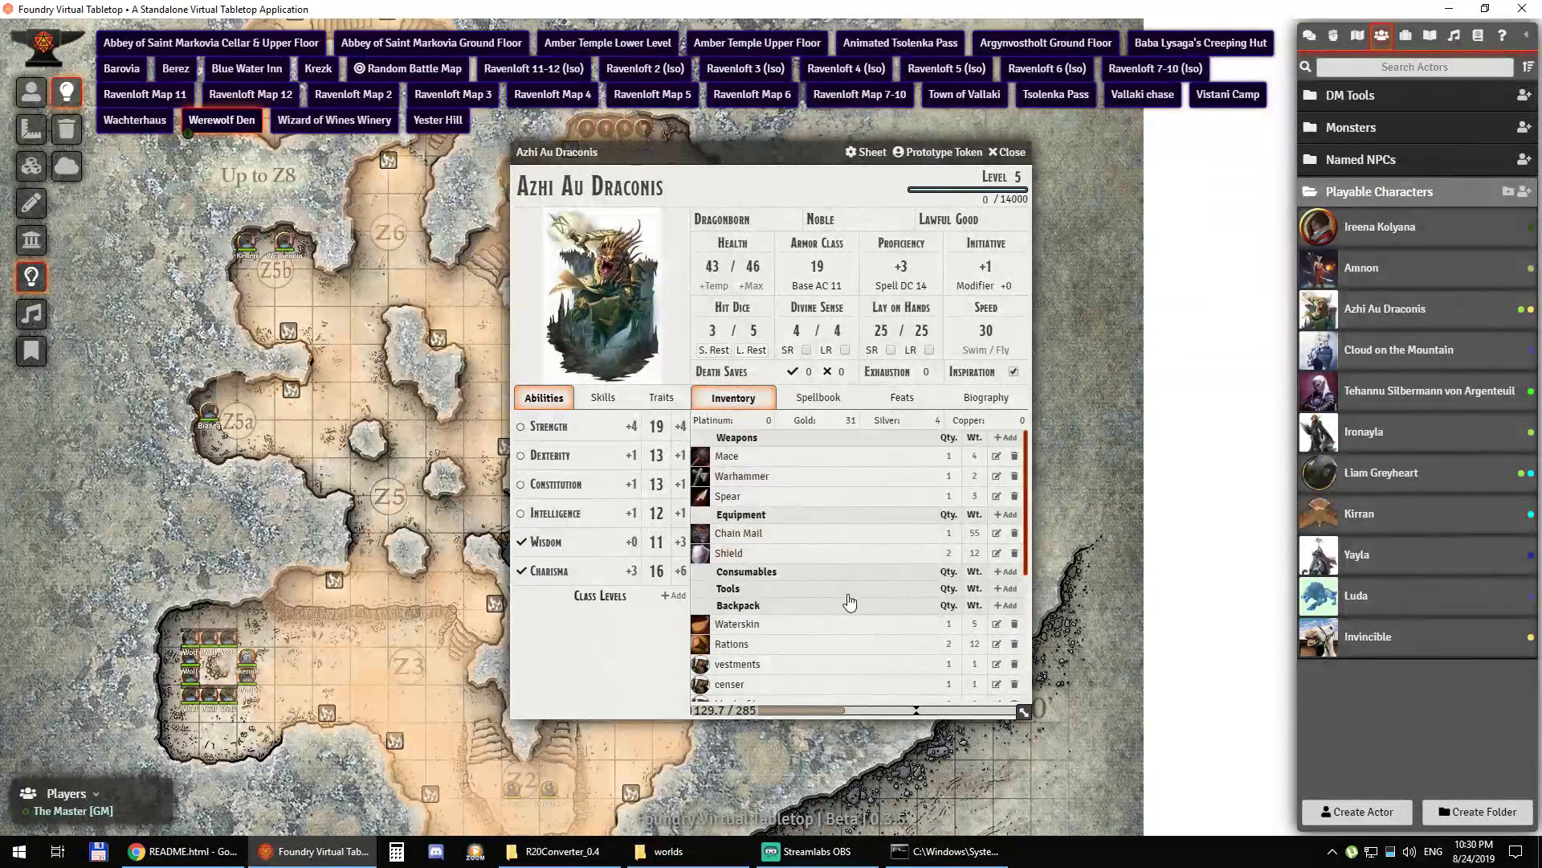
pyautogui.scroll(-3, 850, 603)
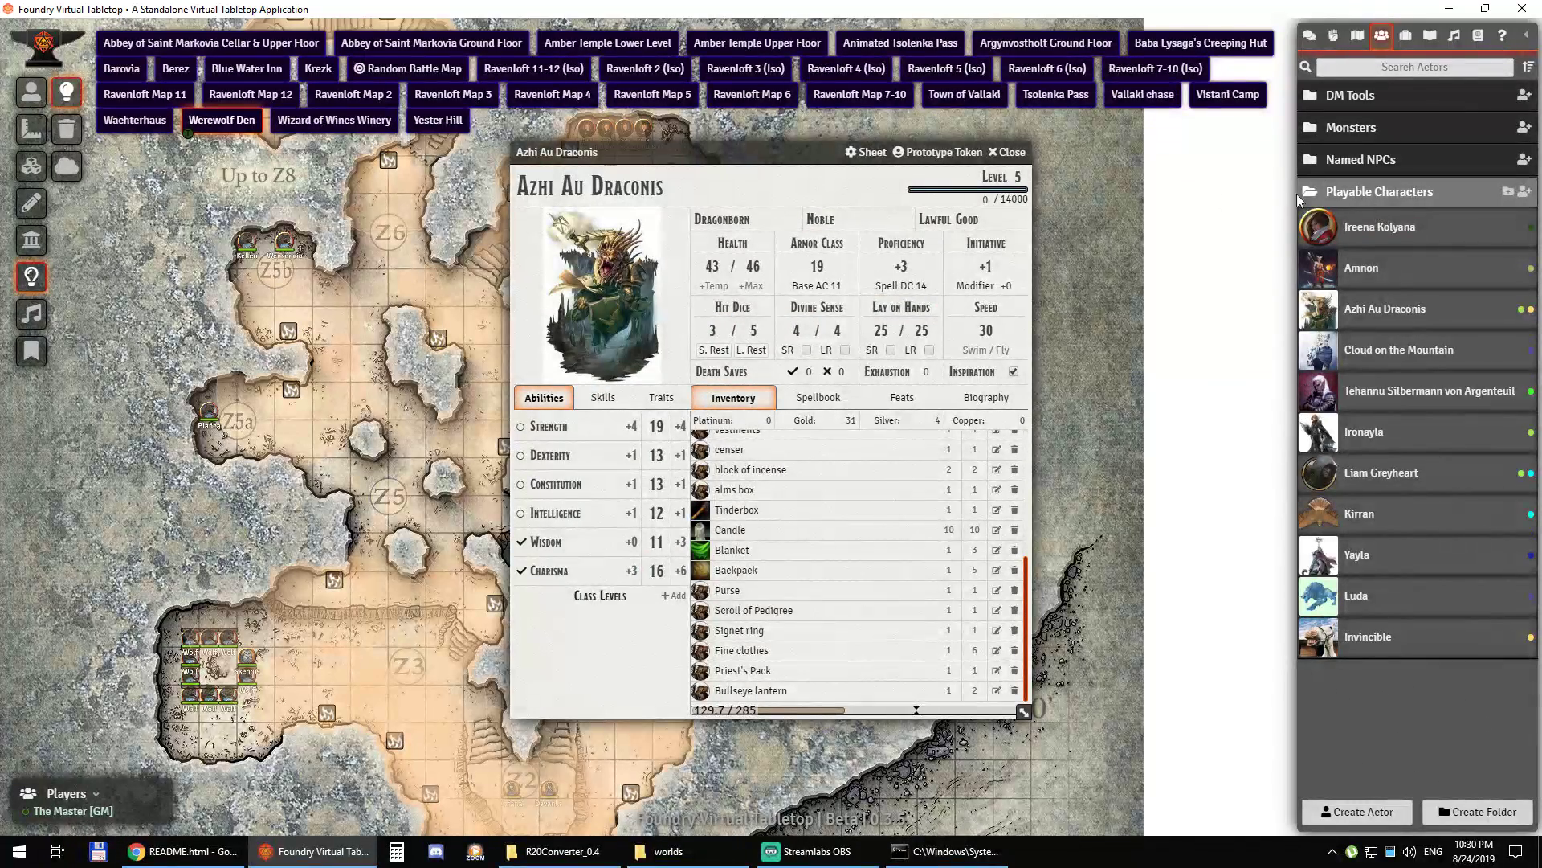
pyautogui.click(1013, 152)
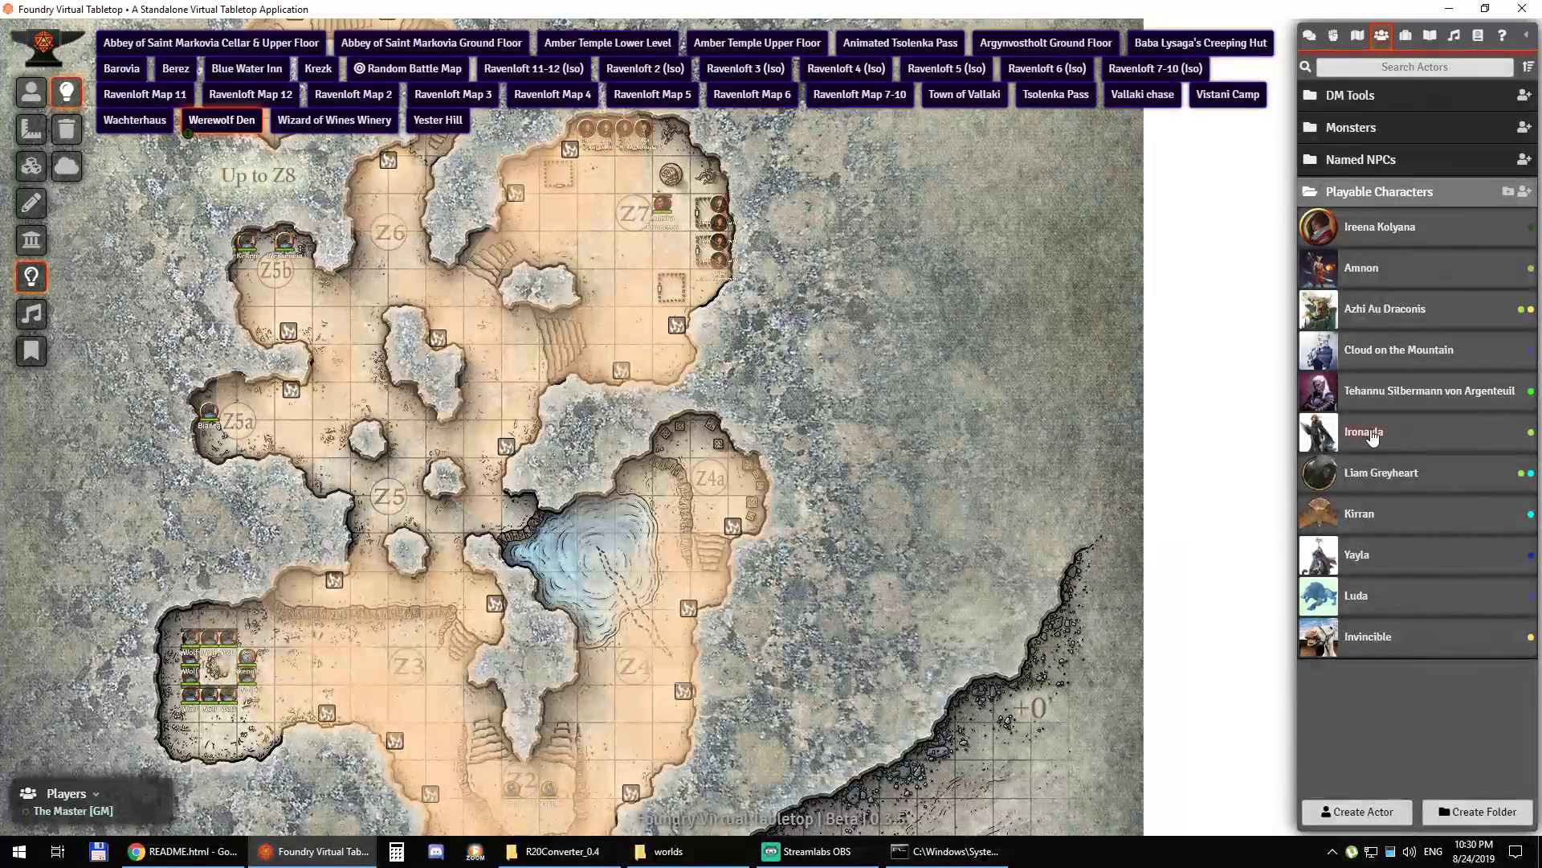
# Step: Check Ironayla's spellbook and Liam Greyheart's biography, spellbook, feats and inventory, and close their sheets
pyautogui.click(1372, 435)
pyautogui.click(817, 398)
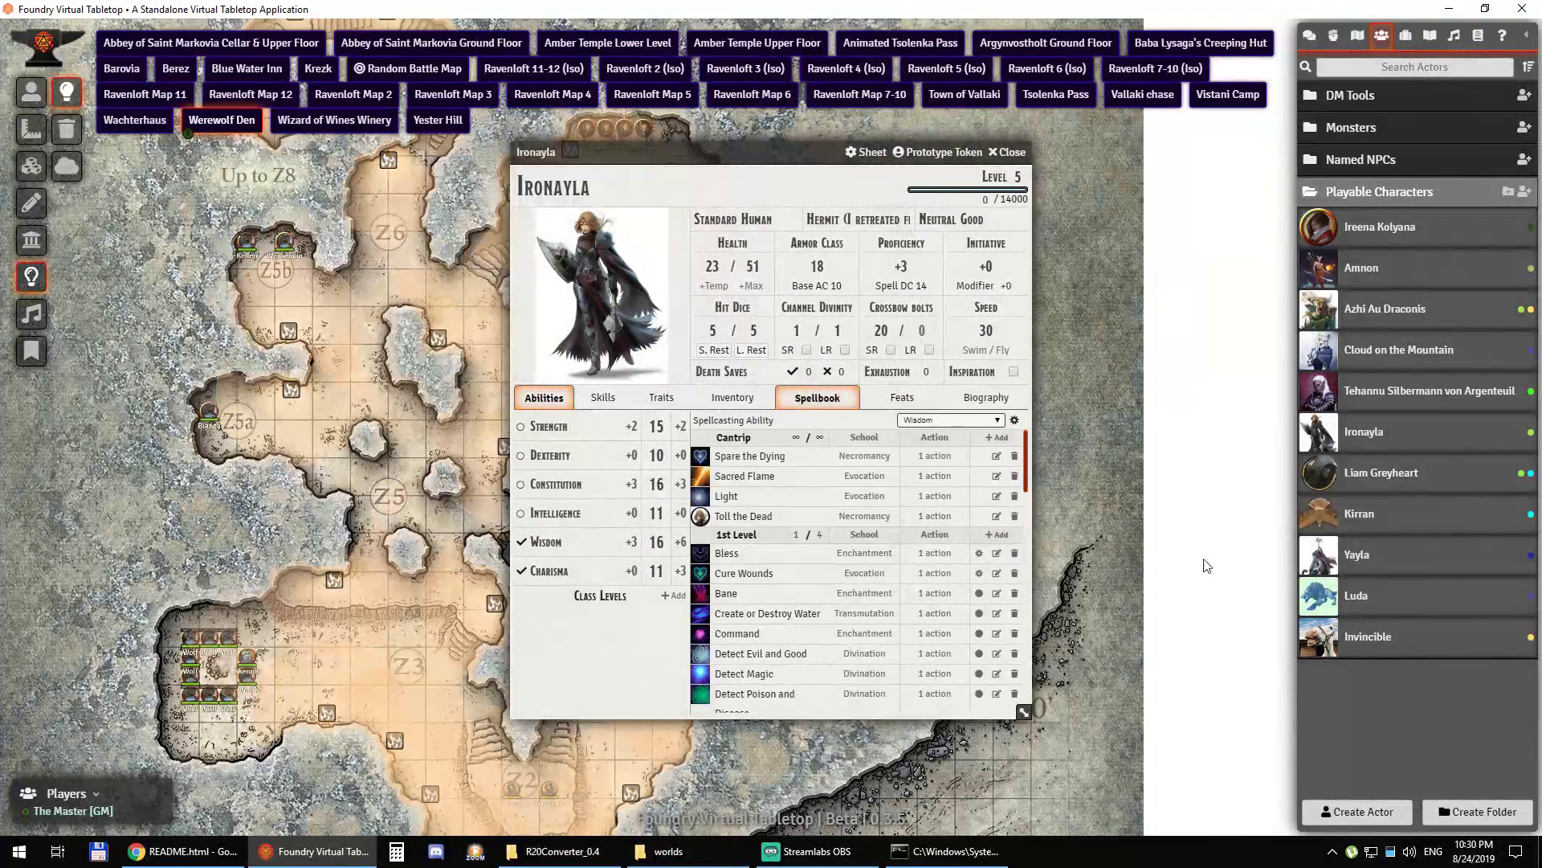
pyautogui.click(1379, 479)
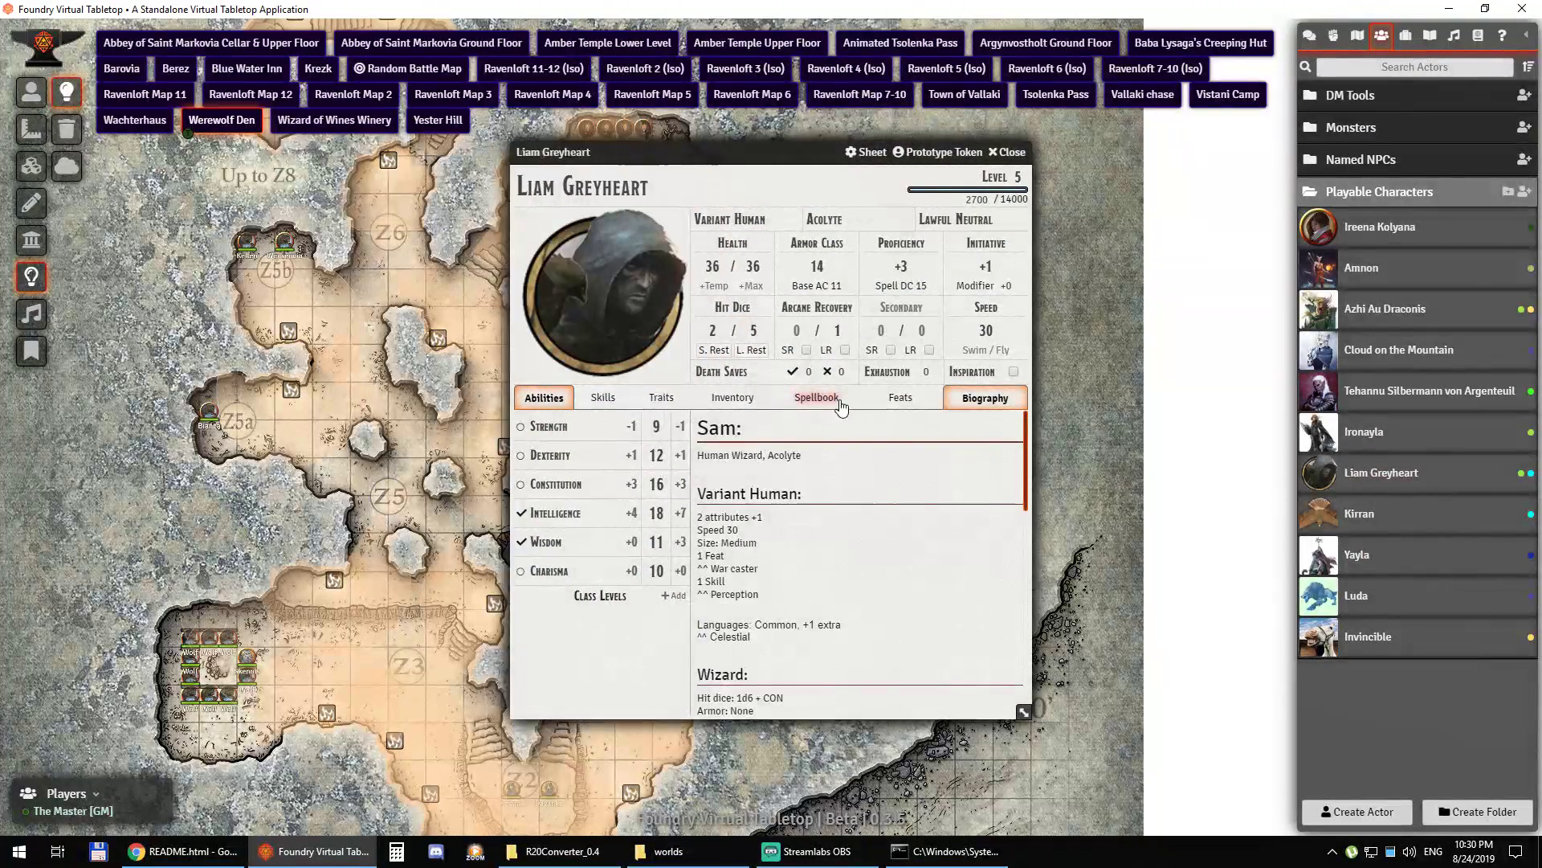
pyautogui.click(839, 399)
pyautogui.click(895, 402)
pyautogui.click(744, 400)
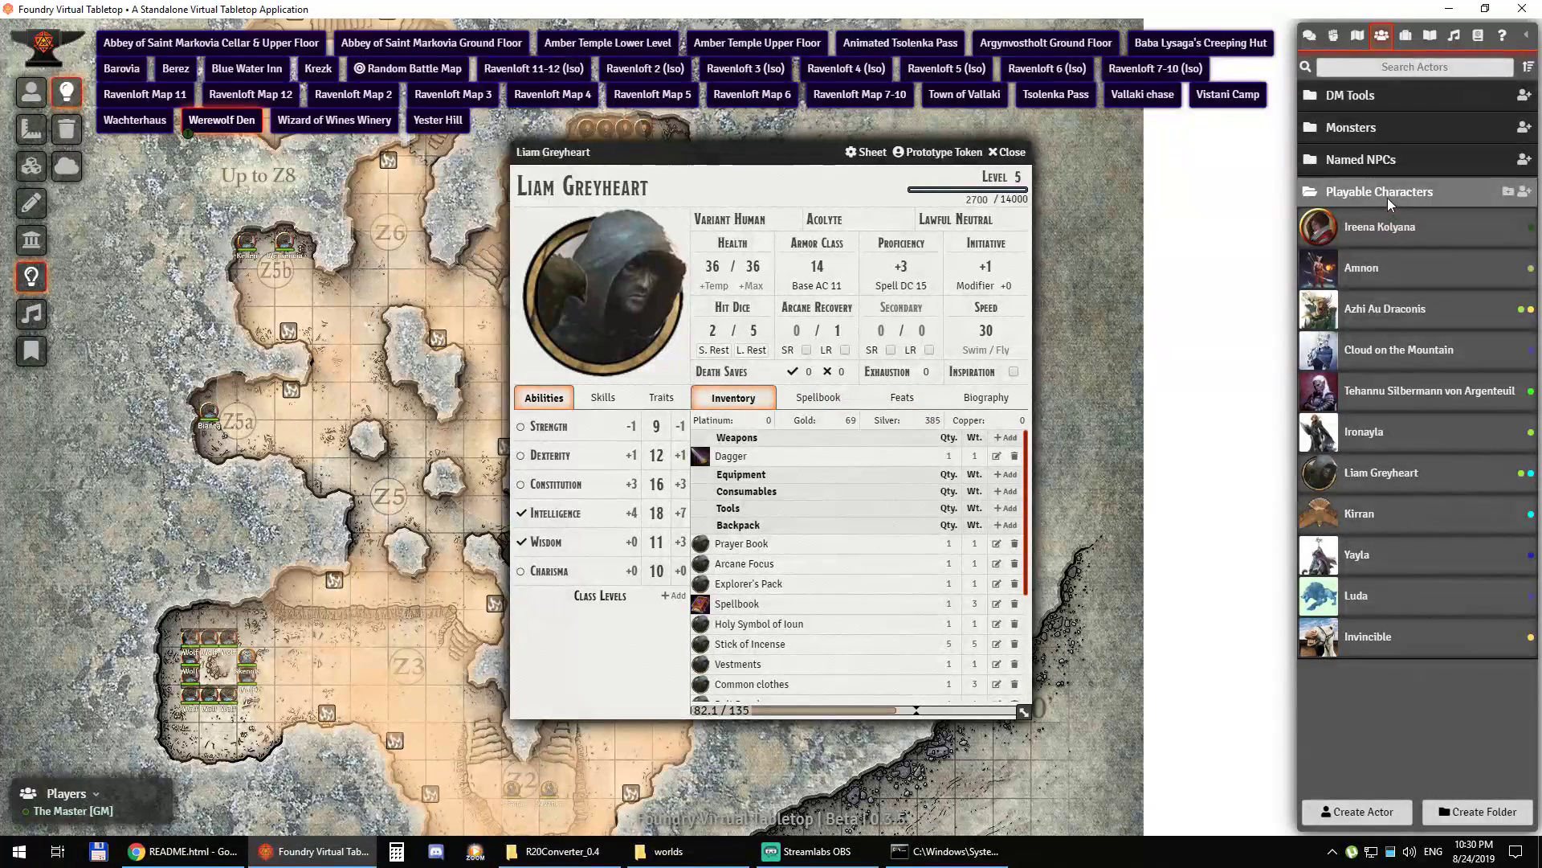
pyautogui.click(1010, 152)
pyautogui.press('Escape')
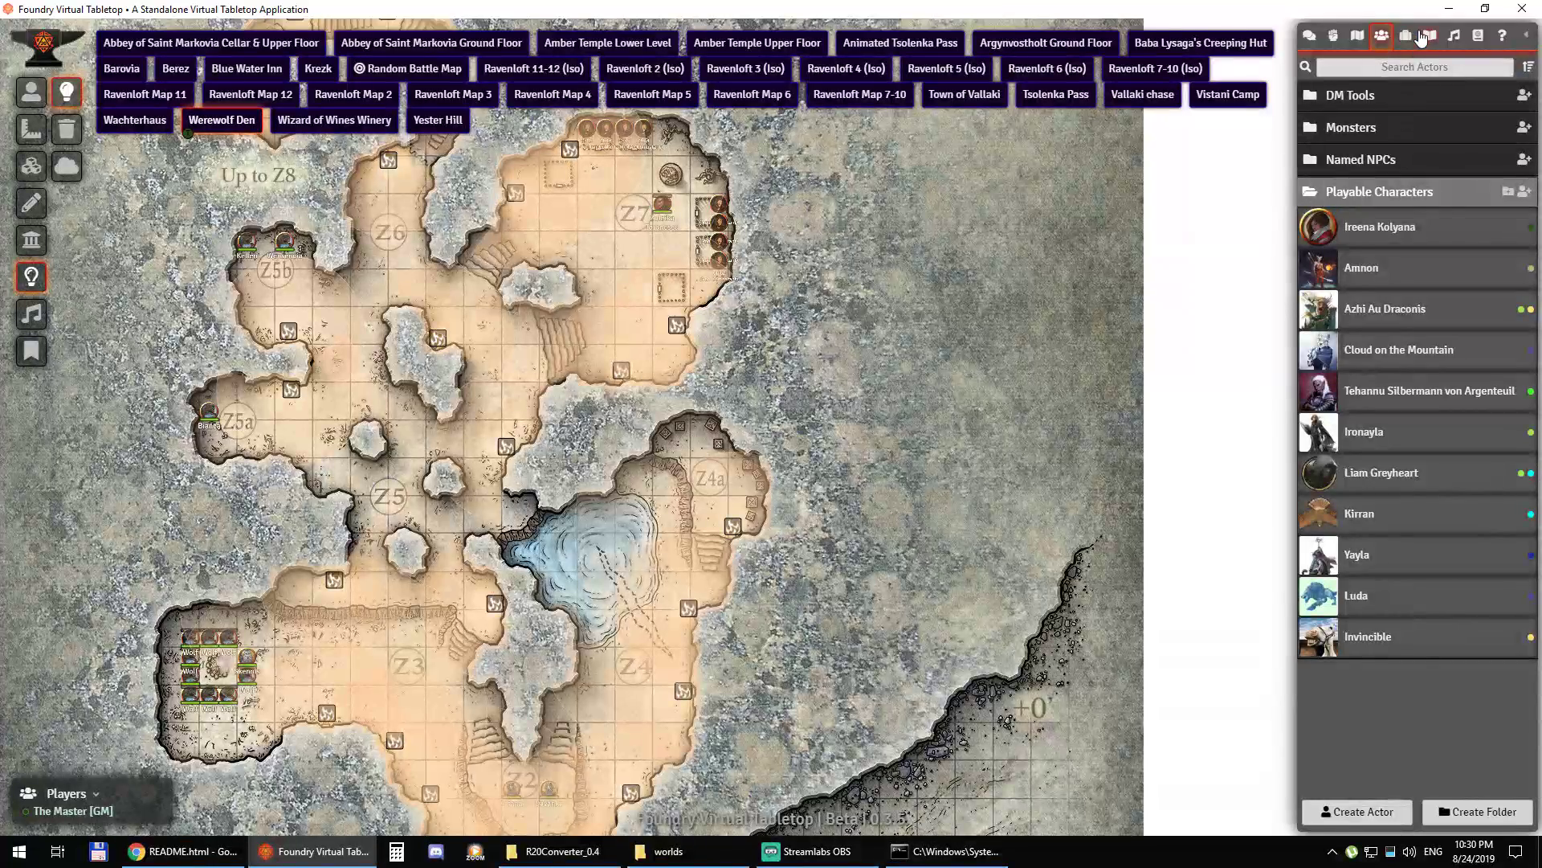
# Step: Browse the journal's Game summaries and Chapter 6: Old Windmill folders, and view the Old Windmill handout from Chapter 6: Handouts
pyautogui.click(1426, 36)
pyautogui.click(1358, 129)
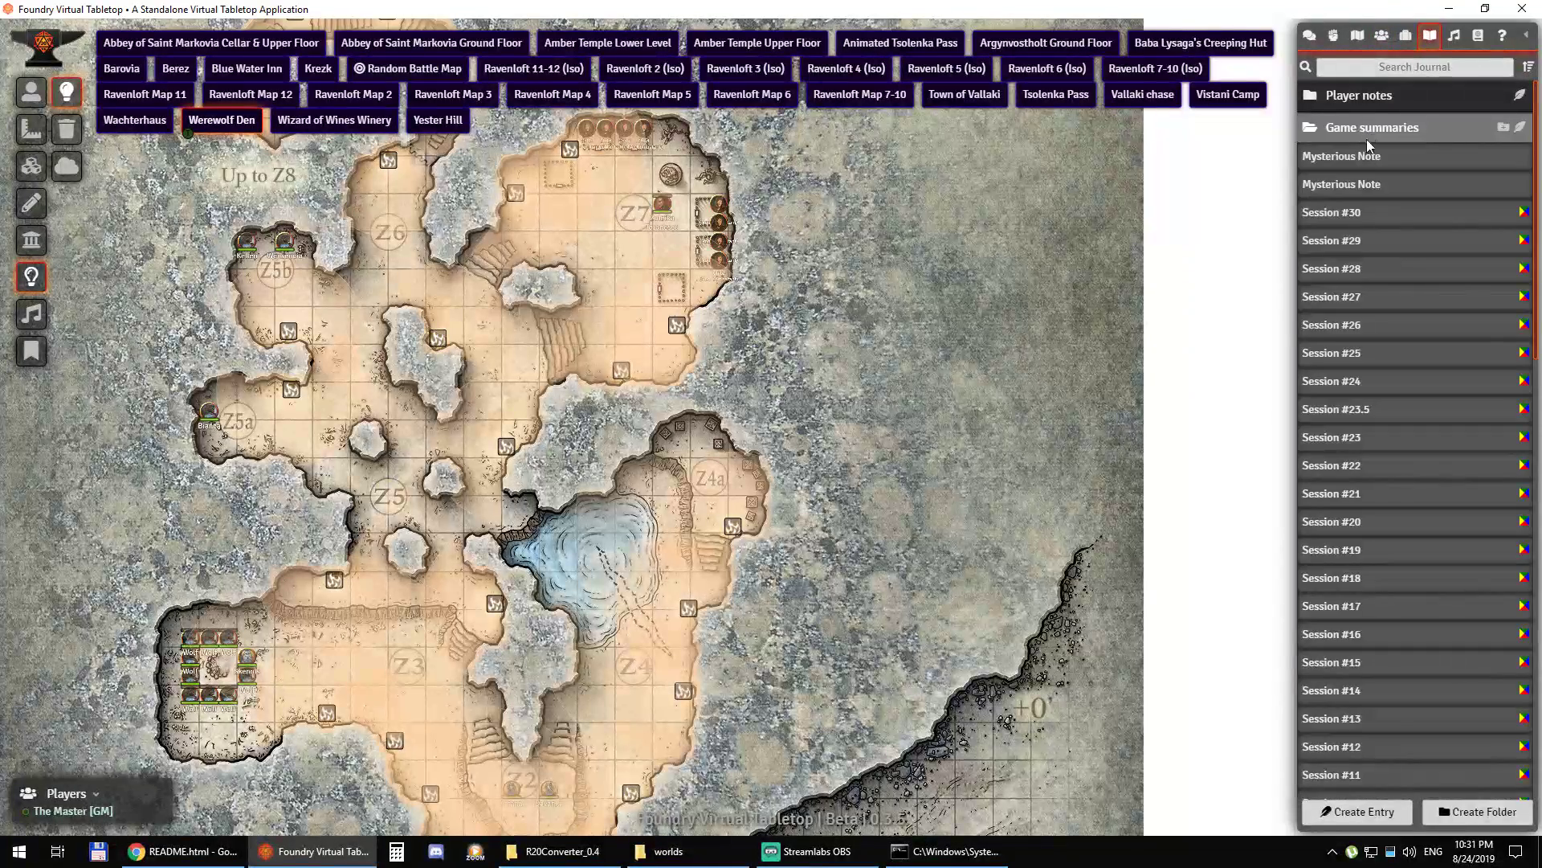
pyautogui.click(1375, 132)
pyautogui.scroll(-3, 1386, 289)
pyautogui.click(1388, 241)
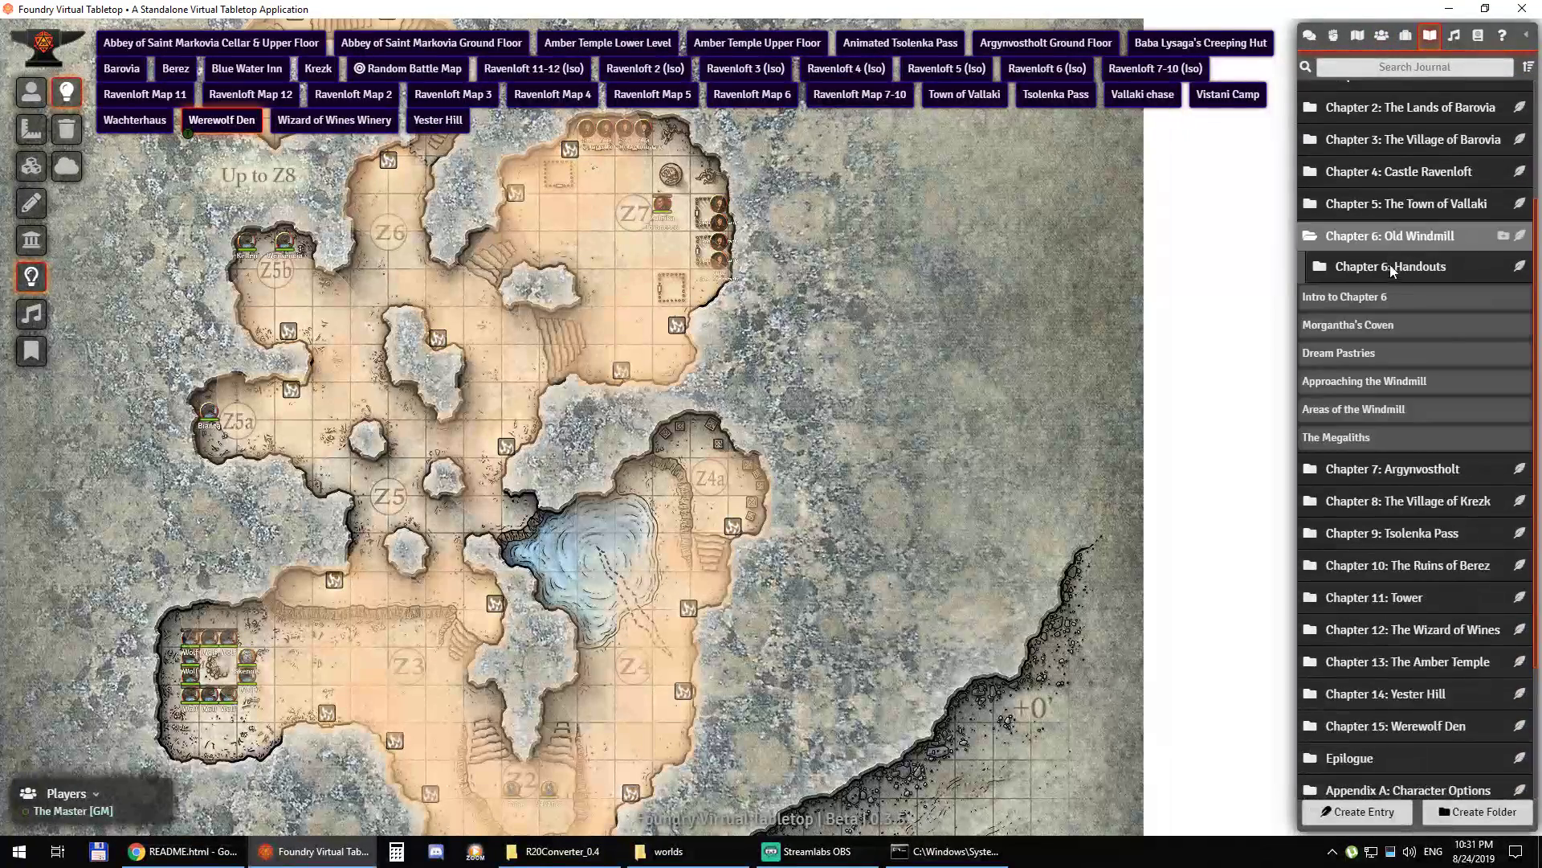
pyautogui.click(1414, 264)
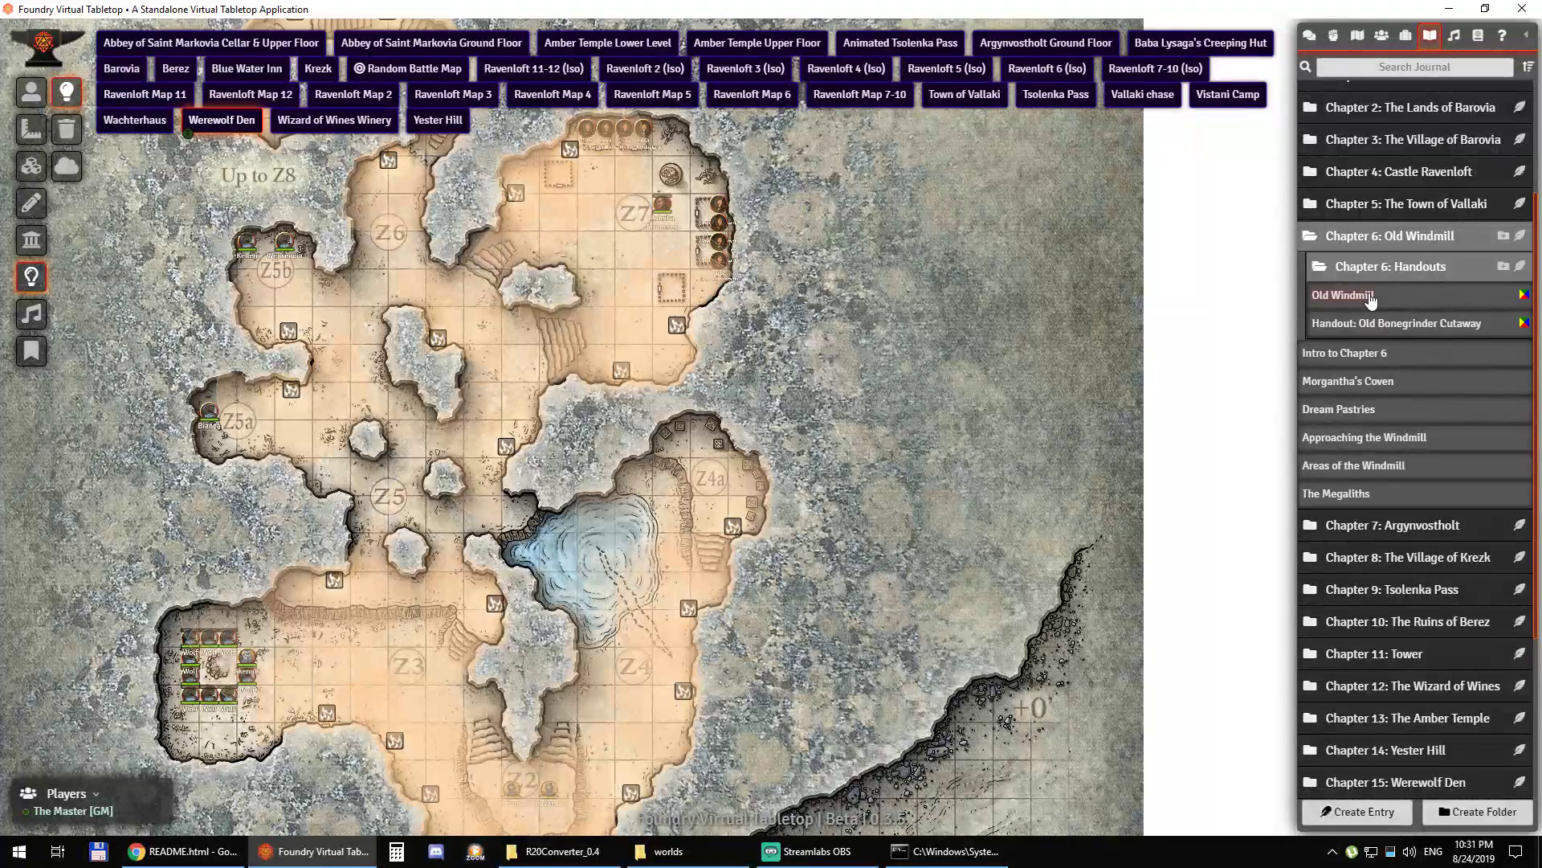
pyautogui.click(1341, 295)
pyautogui.click(1358, 54)
# Step: Open the Morgantha's Coven entry, check its Morgantha and Hag Covens links, close it and collapse the Chapter 6 folder
pyautogui.click(1356, 382)
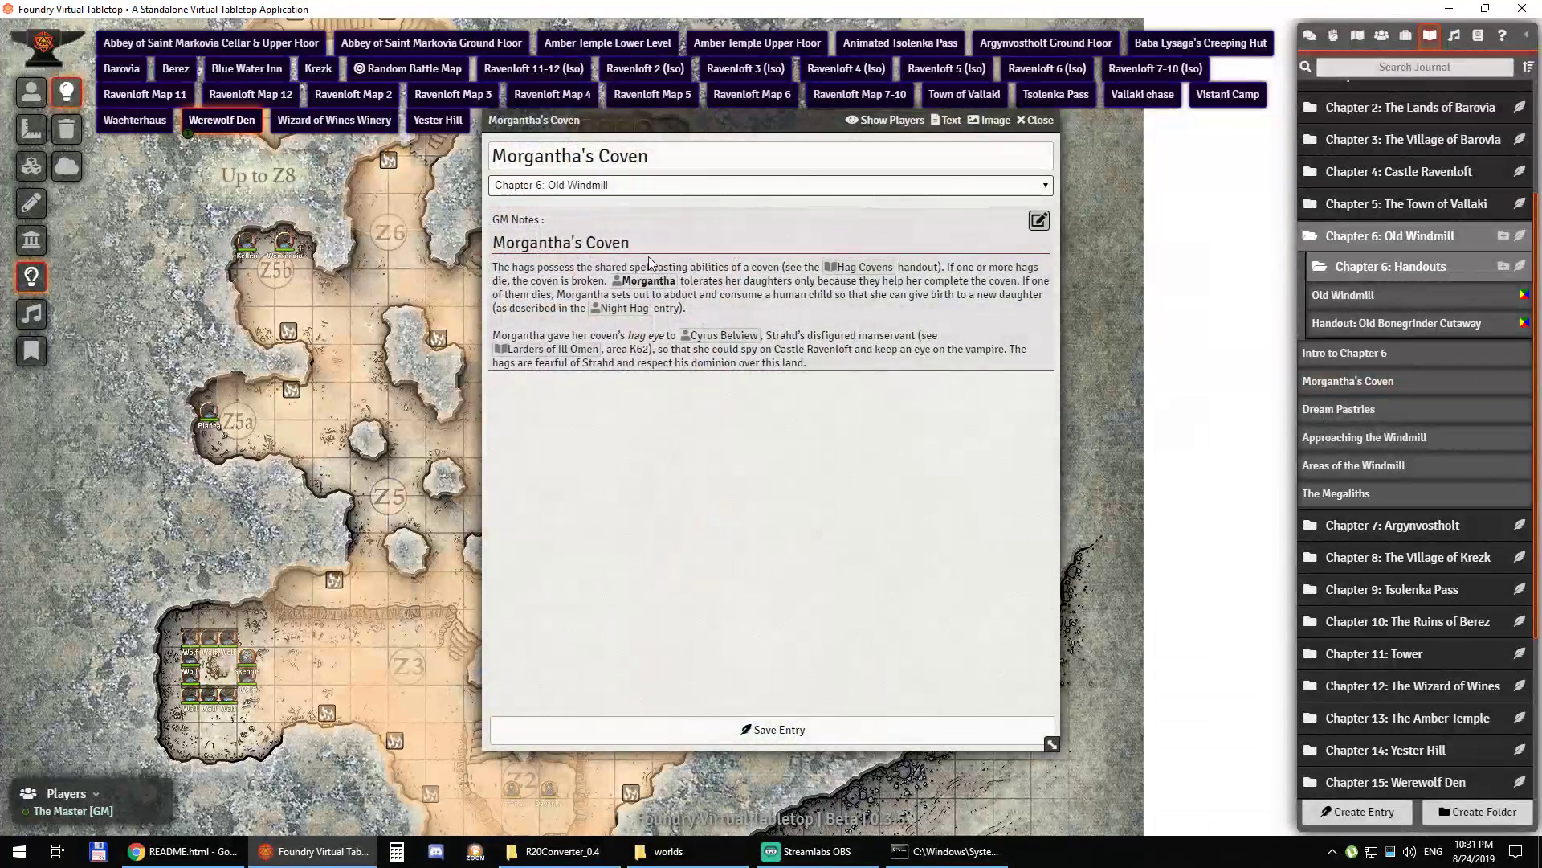
pyautogui.click(639, 280)
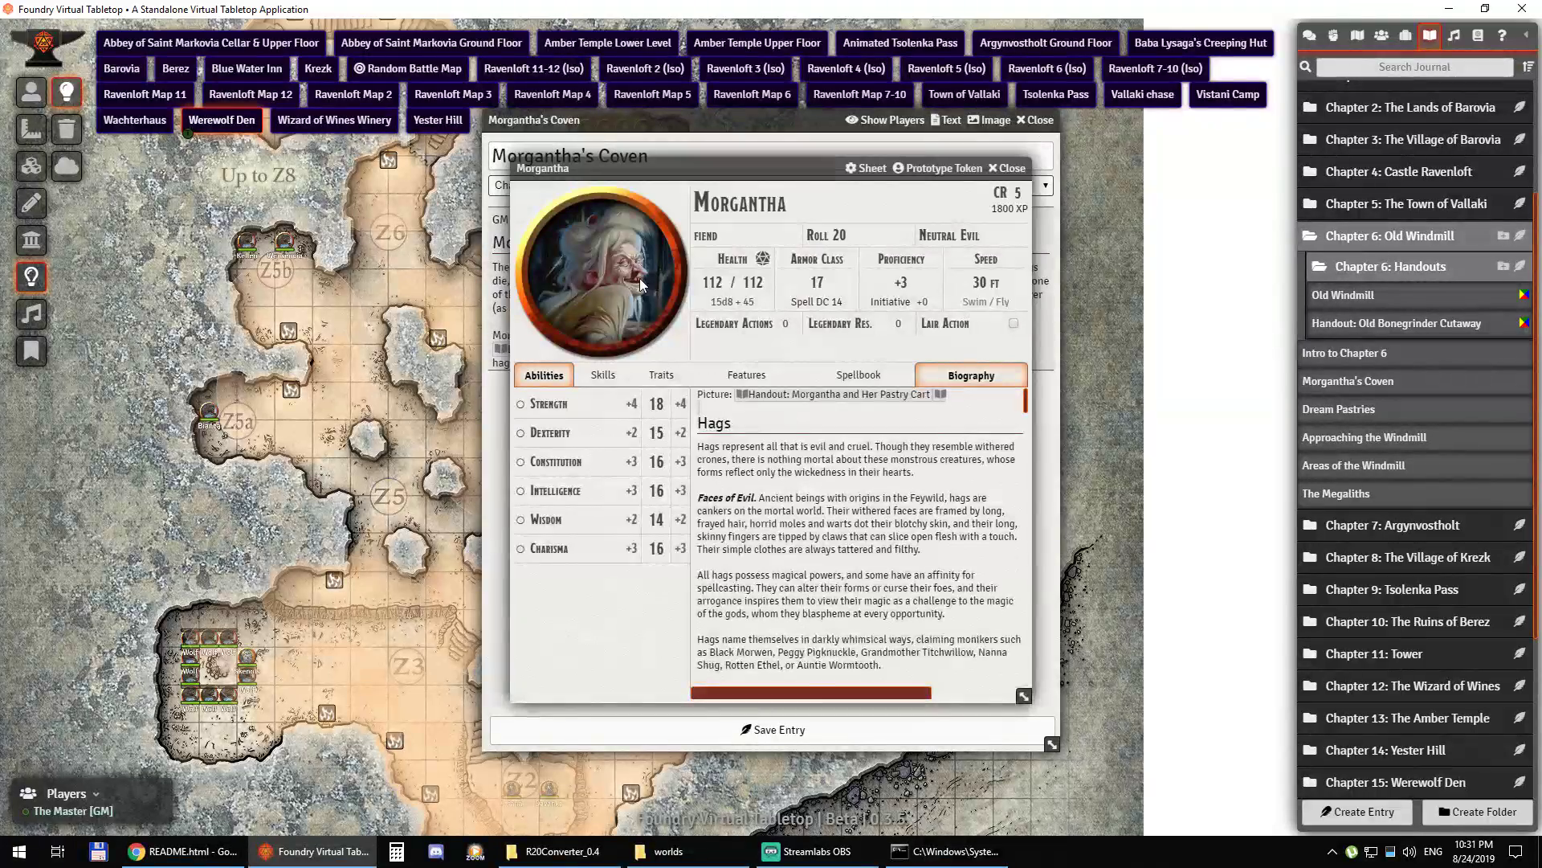
pyautogui.click(1006, 168)
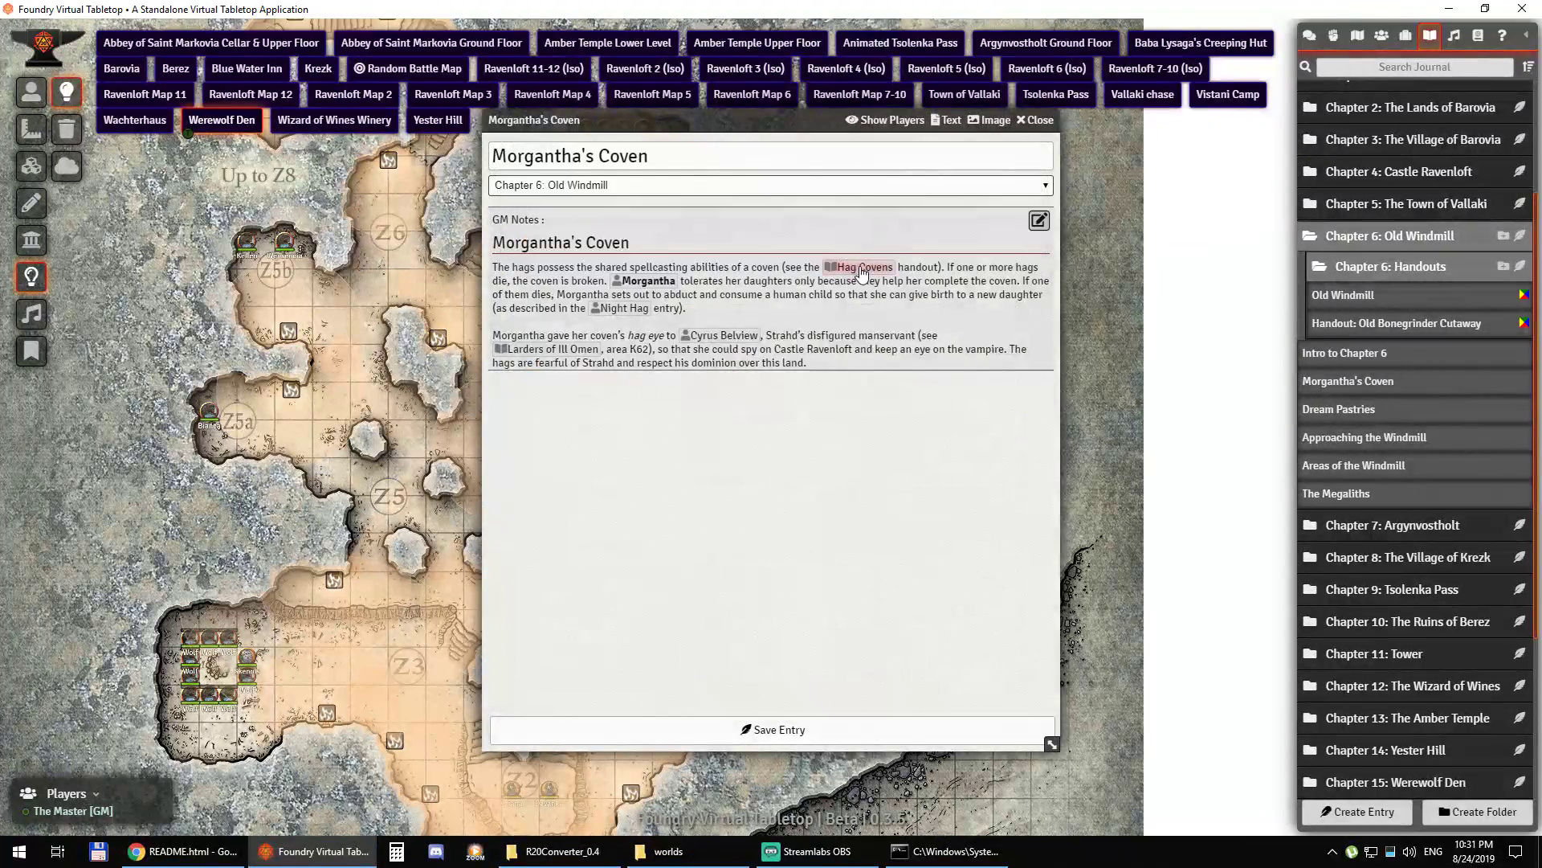
pyautogui.click(862, 269)
pyautogui.click(1036, 101)
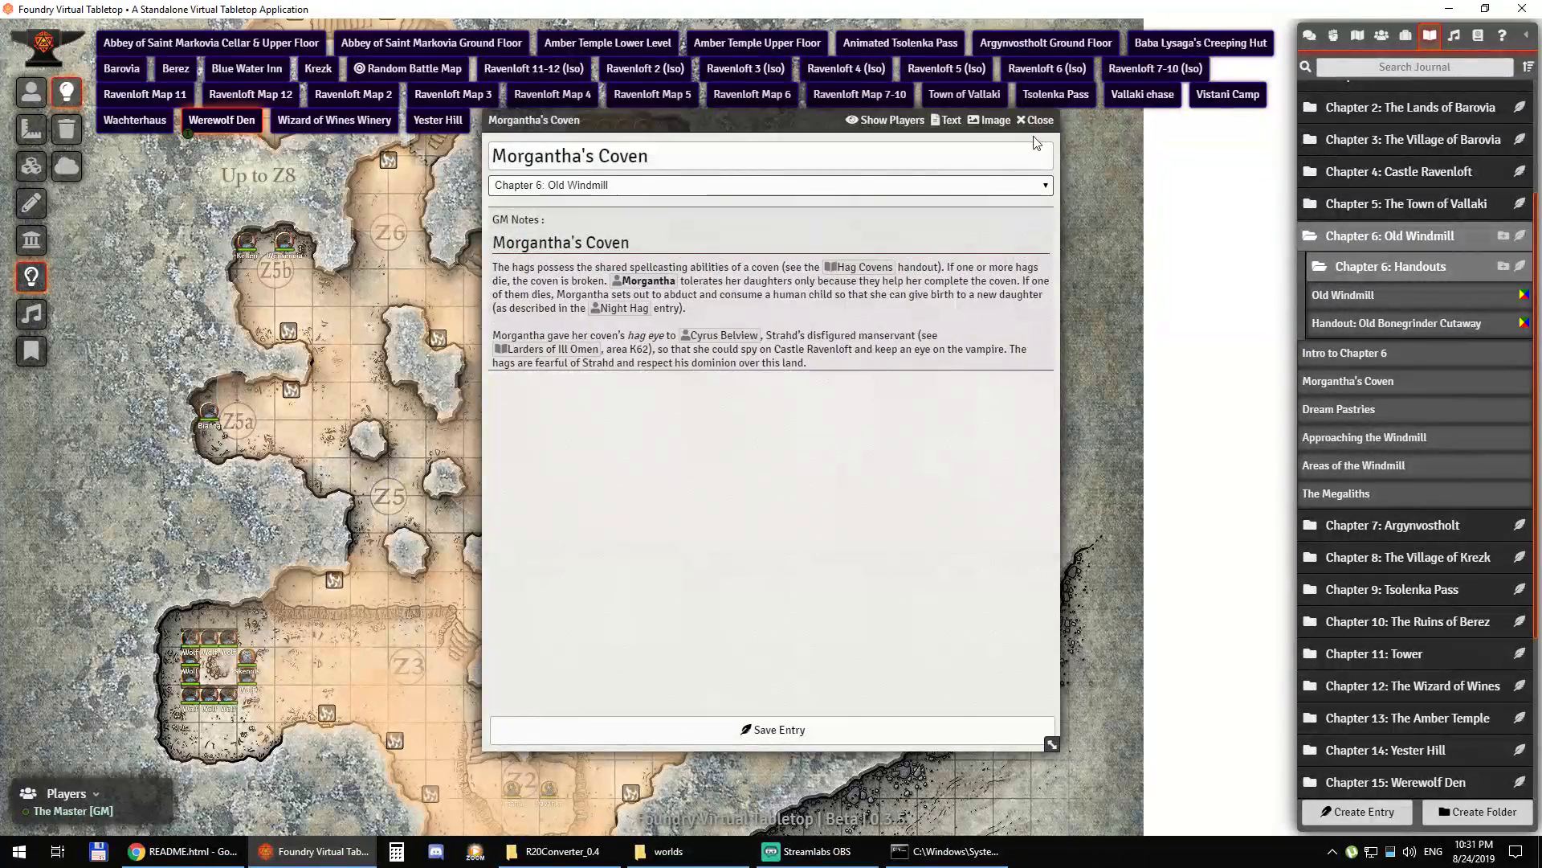
pyautogui.click(1035, 120)
pyautogui.click(1389, 235)
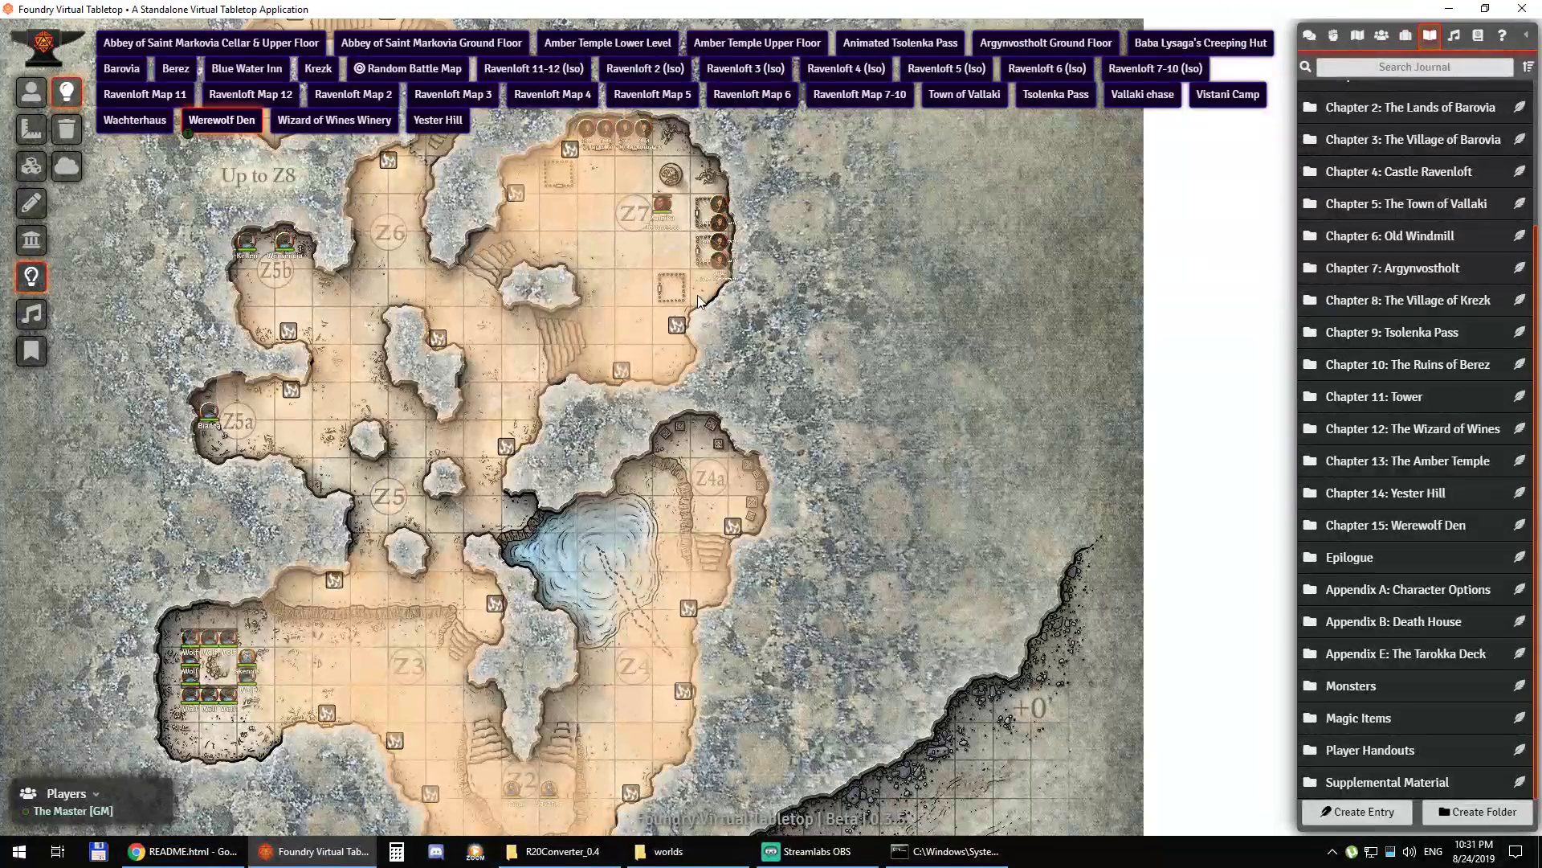
# Step: Show the tile layer of the Werewolf Den scene and bring up the controls of the Z5 label tile
pyautogui.scroll(3, 836, 413)
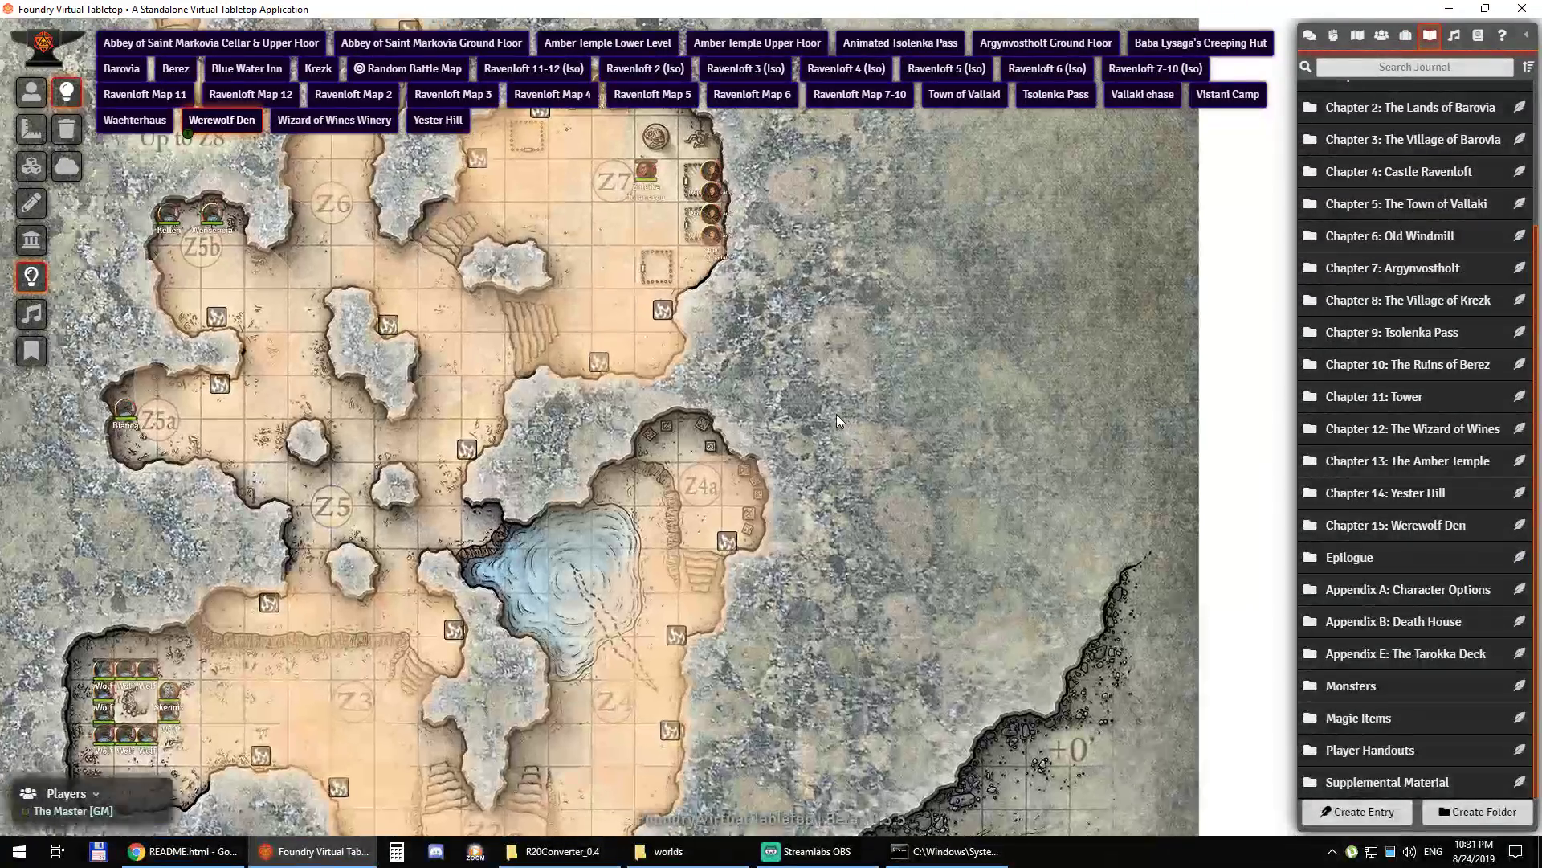
pyautogui.moveTo(836, 413); pyautogui.dragTo(979, 352)
pyautogui.scroll(5, 979, 352)
pyautogui.click(30, 92)
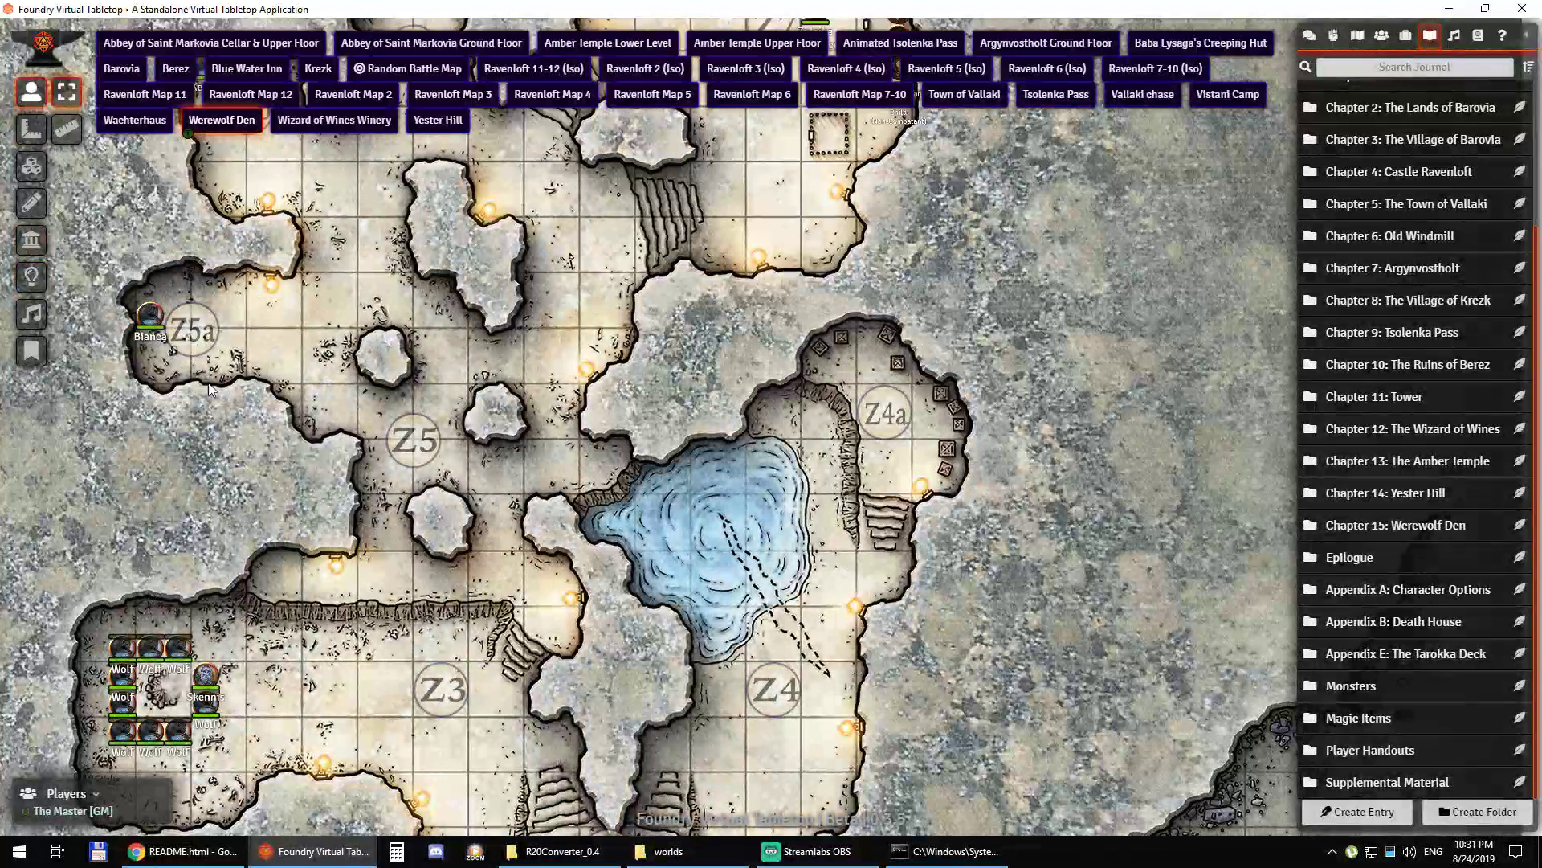
pyautogui.click(31, 166)
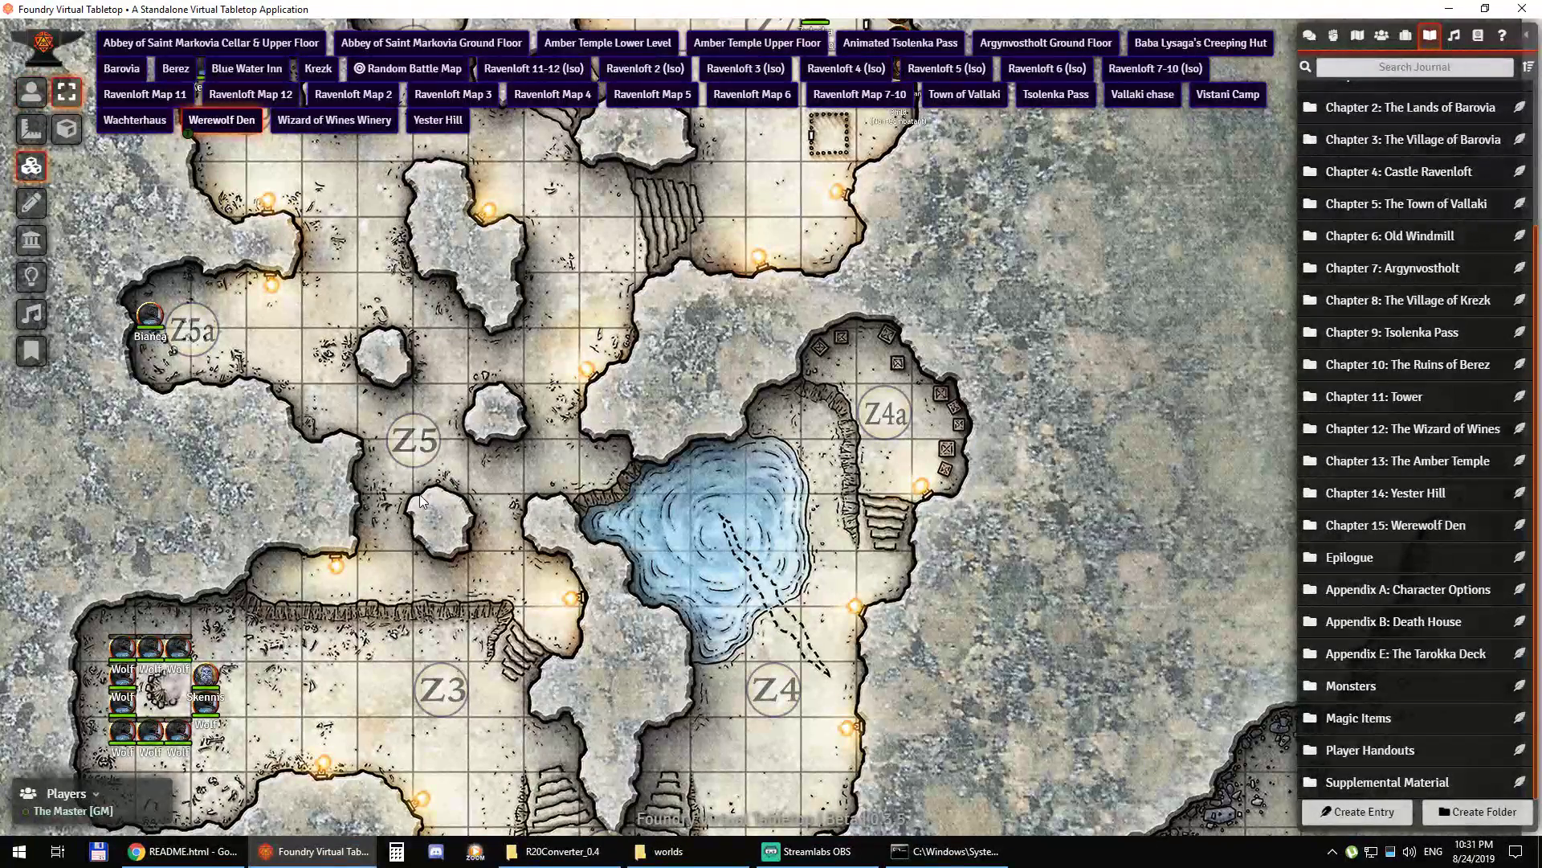
pyautogui.rightClick(386, 426)
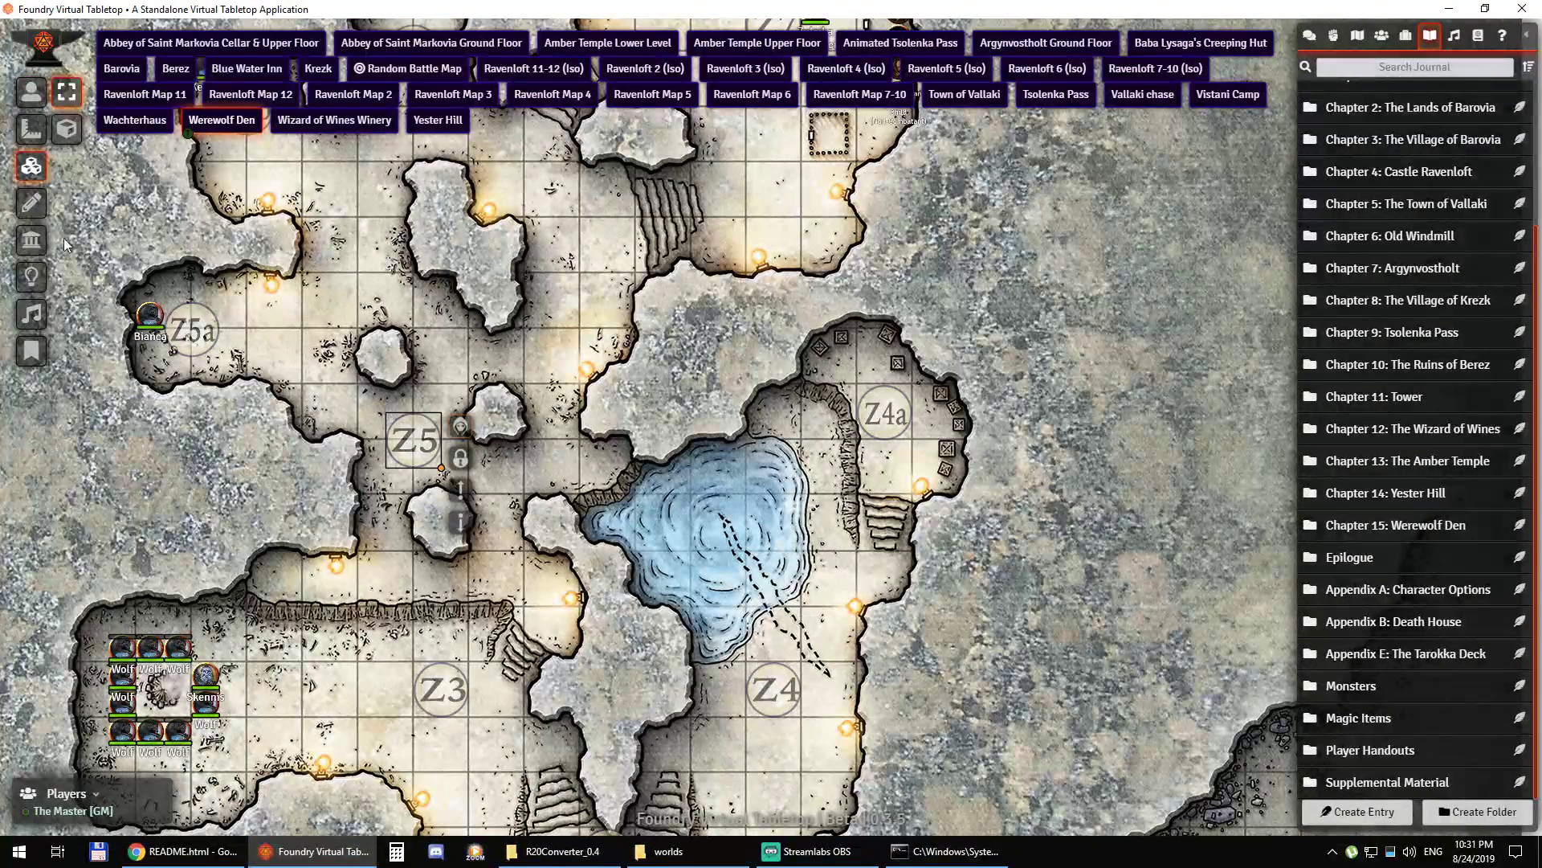
# Step: Return to the token layer, check the vision and sheet of a wolf token in the den west of Z3, and close the sheet
pyautogui.click(29, 95)
pyautogui.scroll(-4, 706, 707)
pyautogui.moveTo(706, 707); pyautogui.dragTo(566, 371)
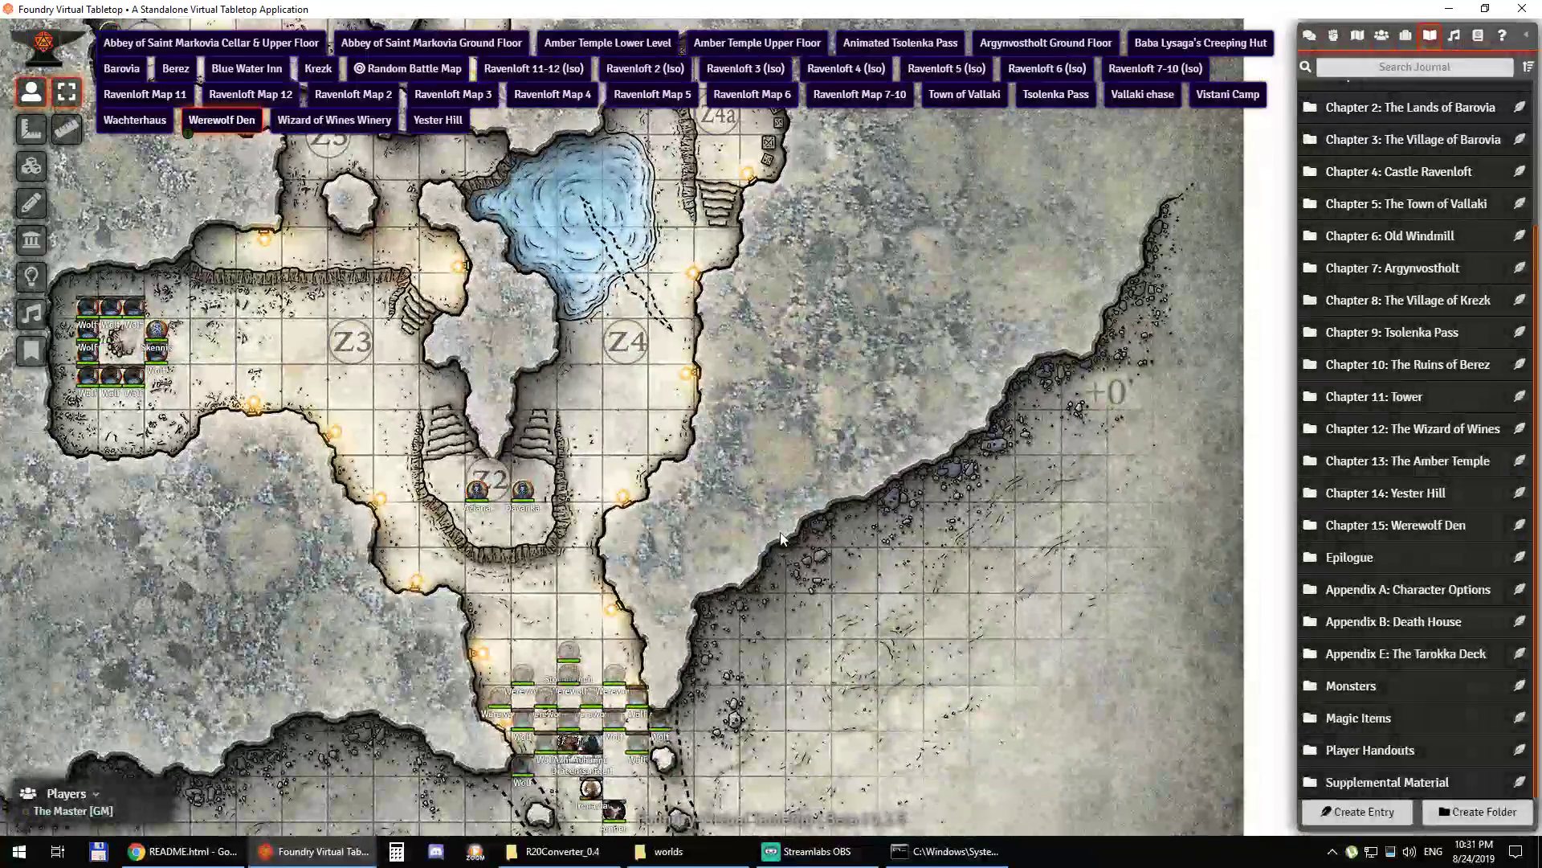
pyautogui.moveTo(586, 725); pyautogui.dragTo(580, 633)
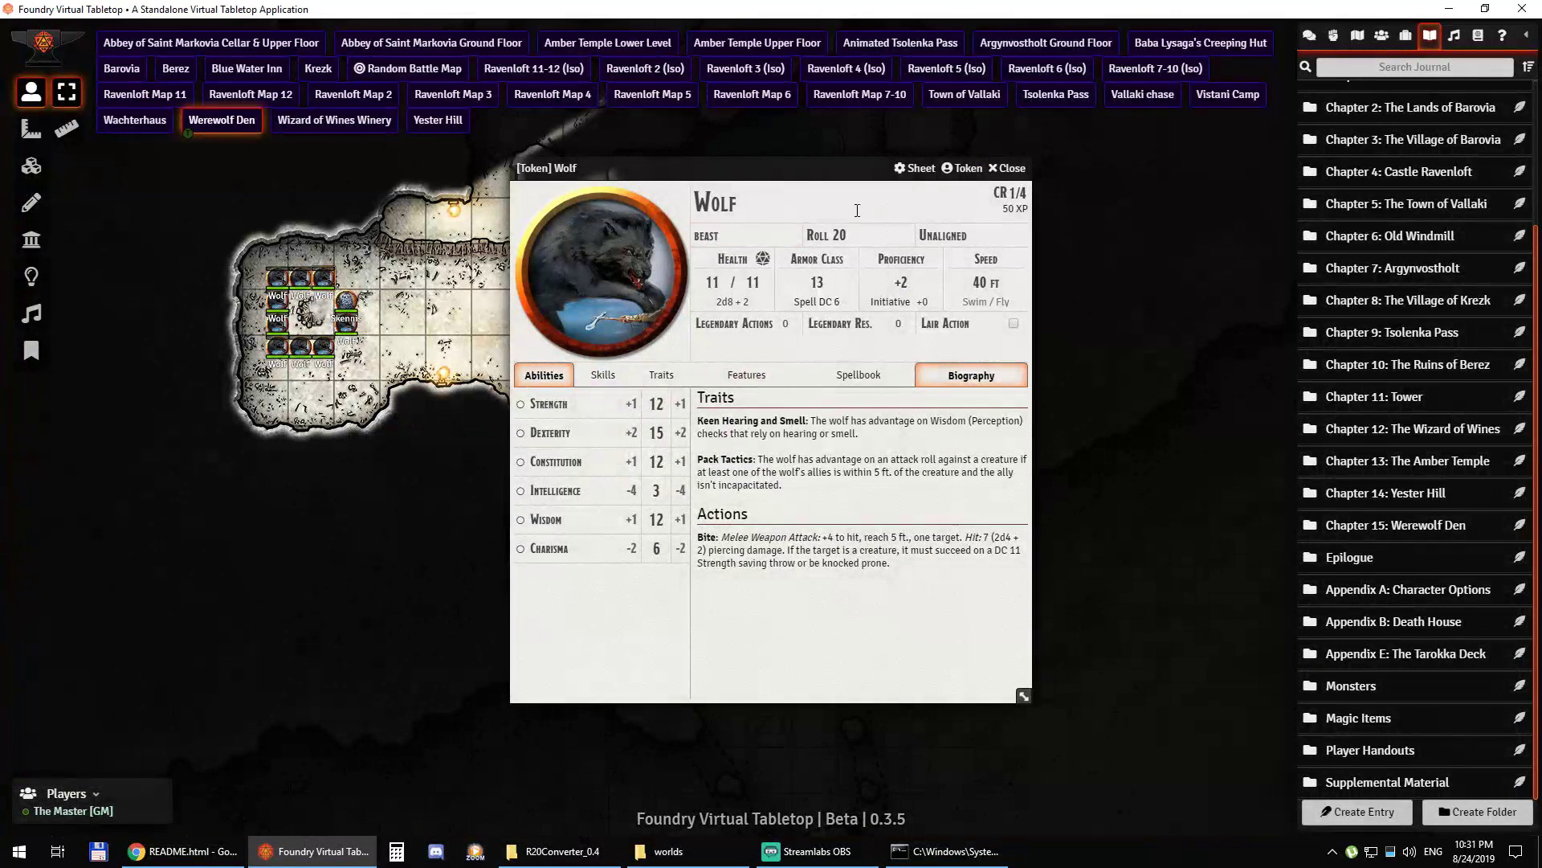
pyautogui.click(1009, 168)
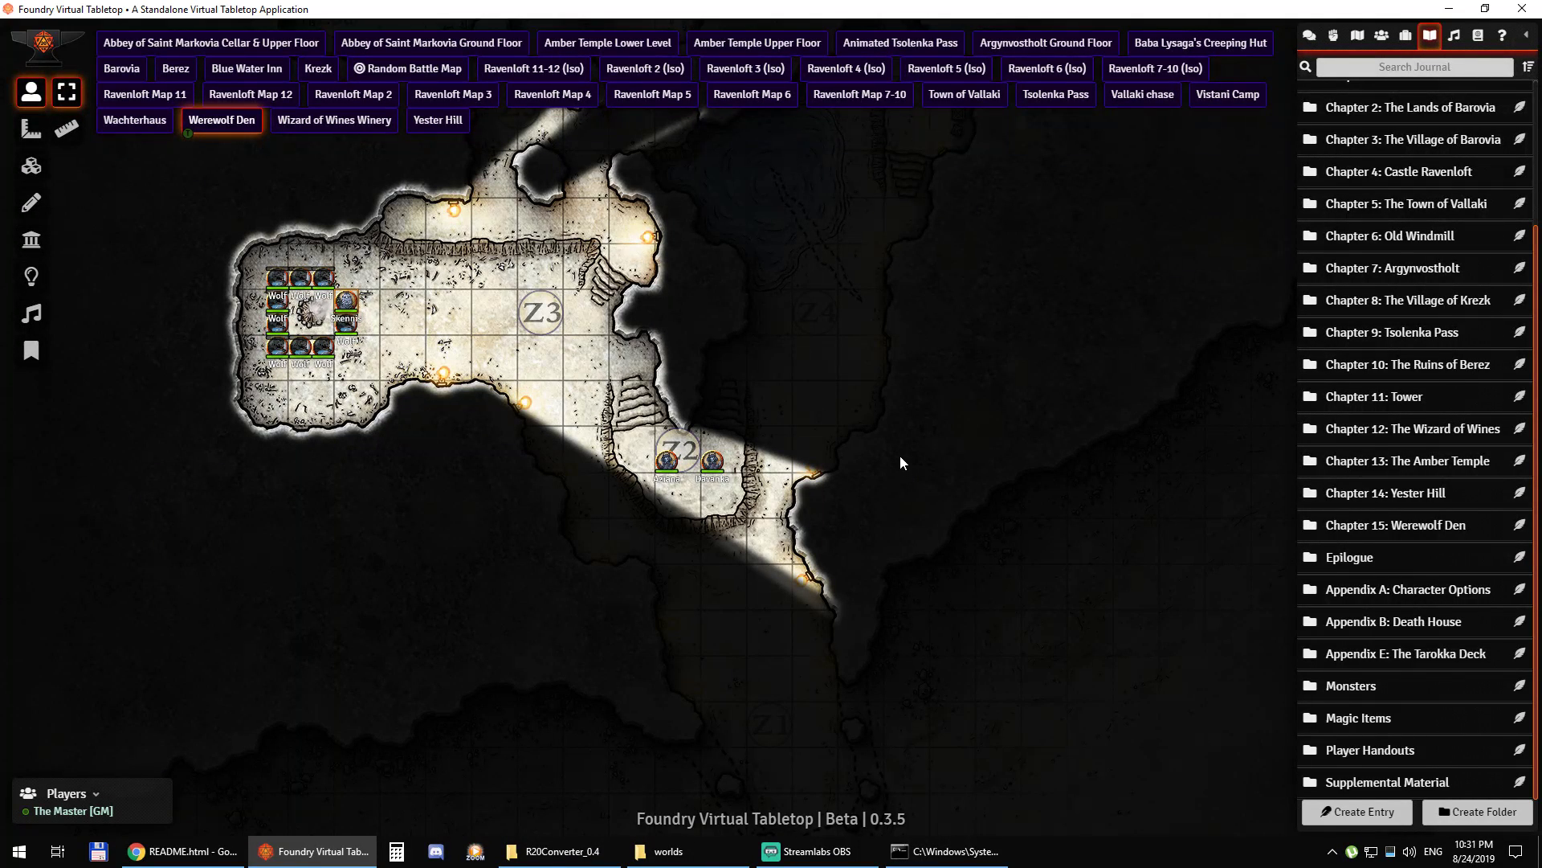
# Step: Recall the last R20Converter command in the command prompt, return to Foundry and clear the token selection on the Werewolf Den map
pyautogui.click(944, 850)
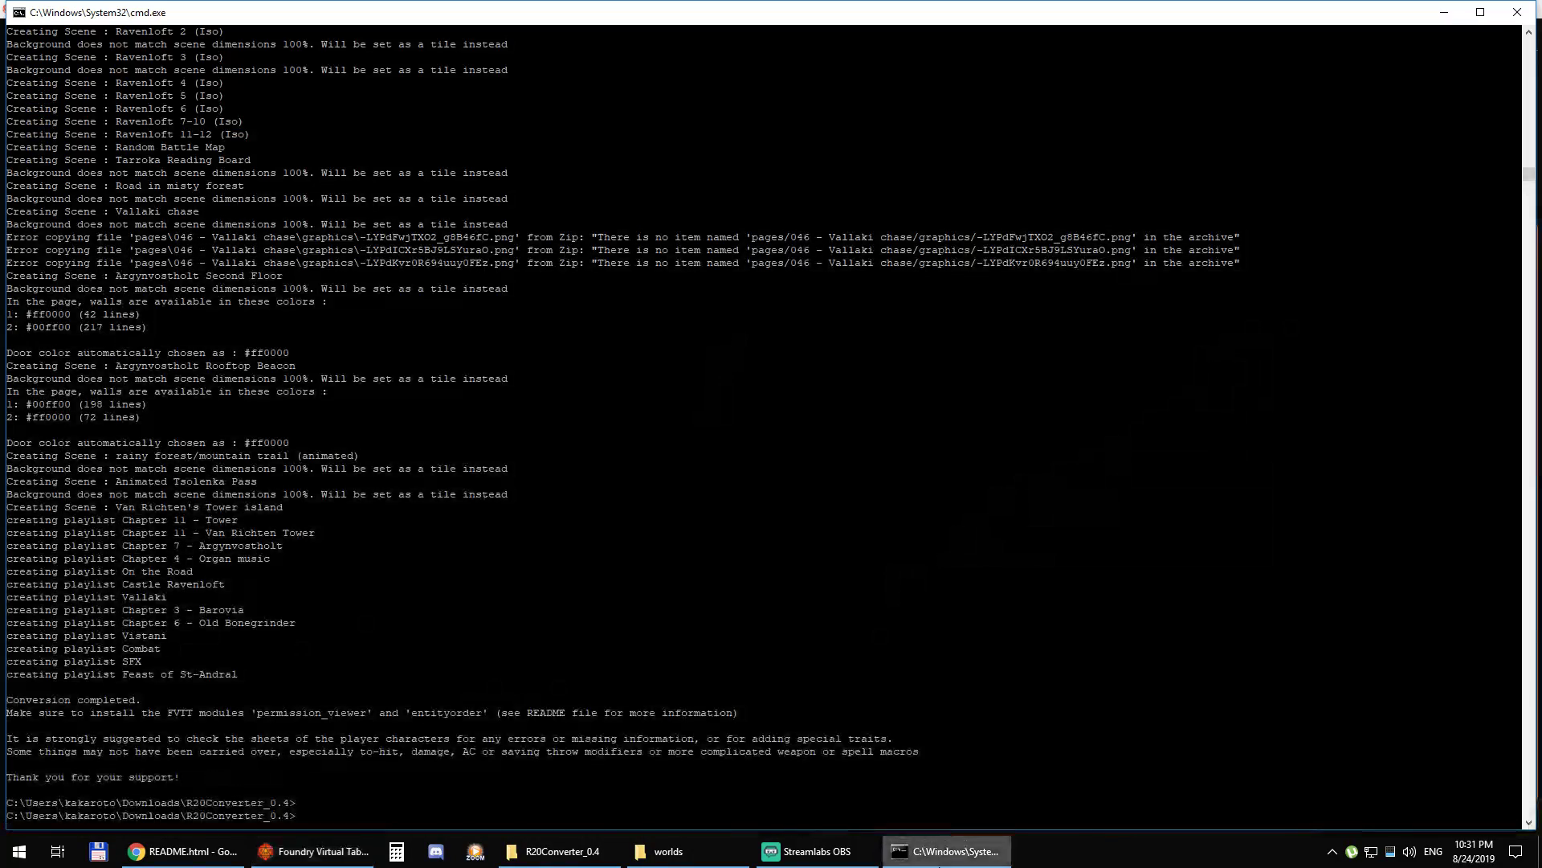
pyautogui.press('Up')
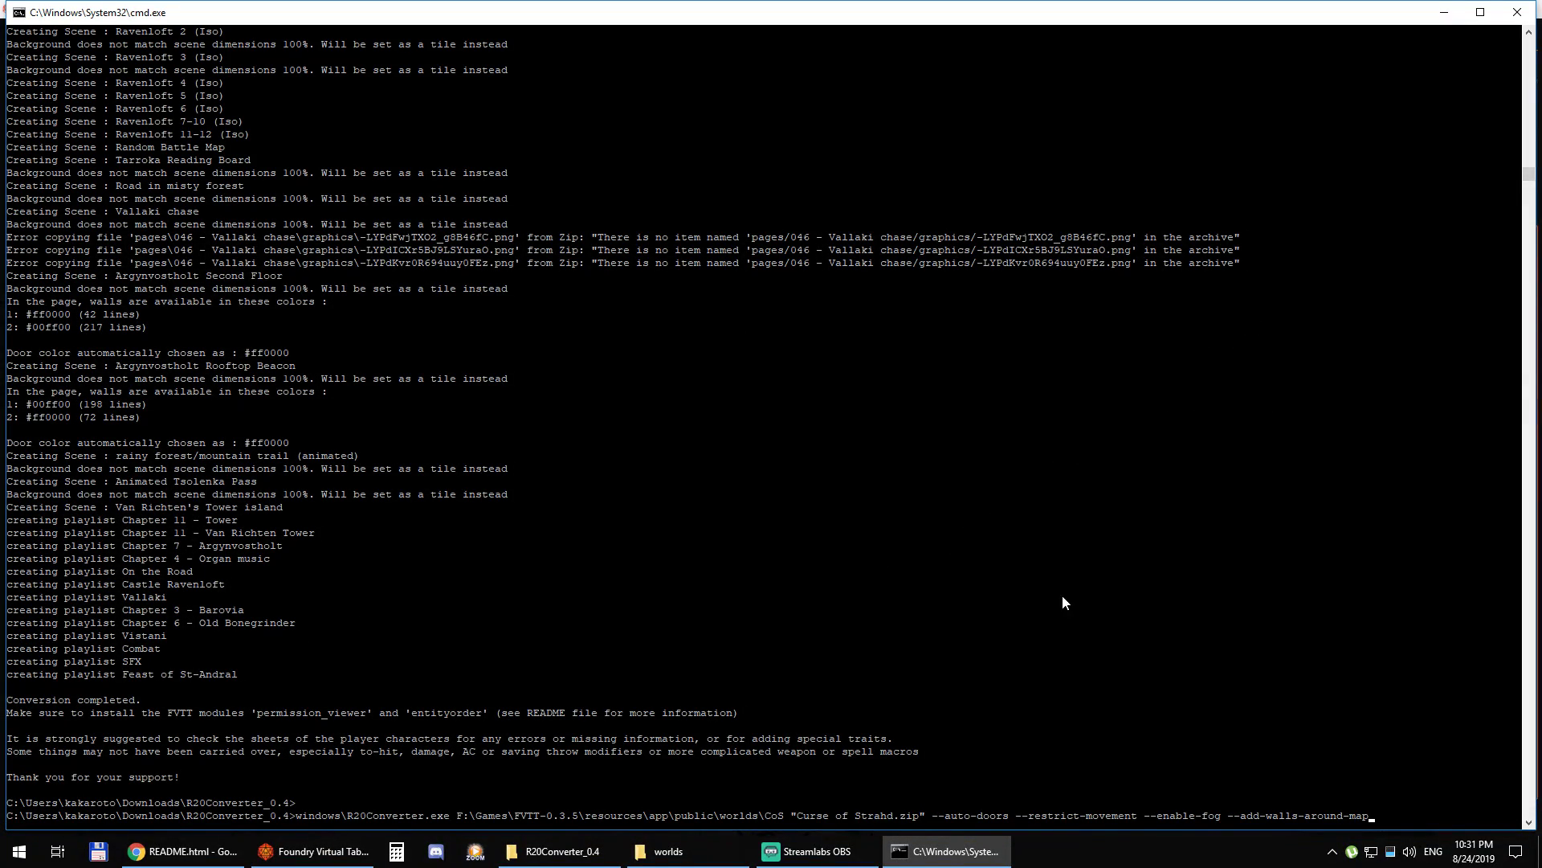
pyautogui.click(931, 847)
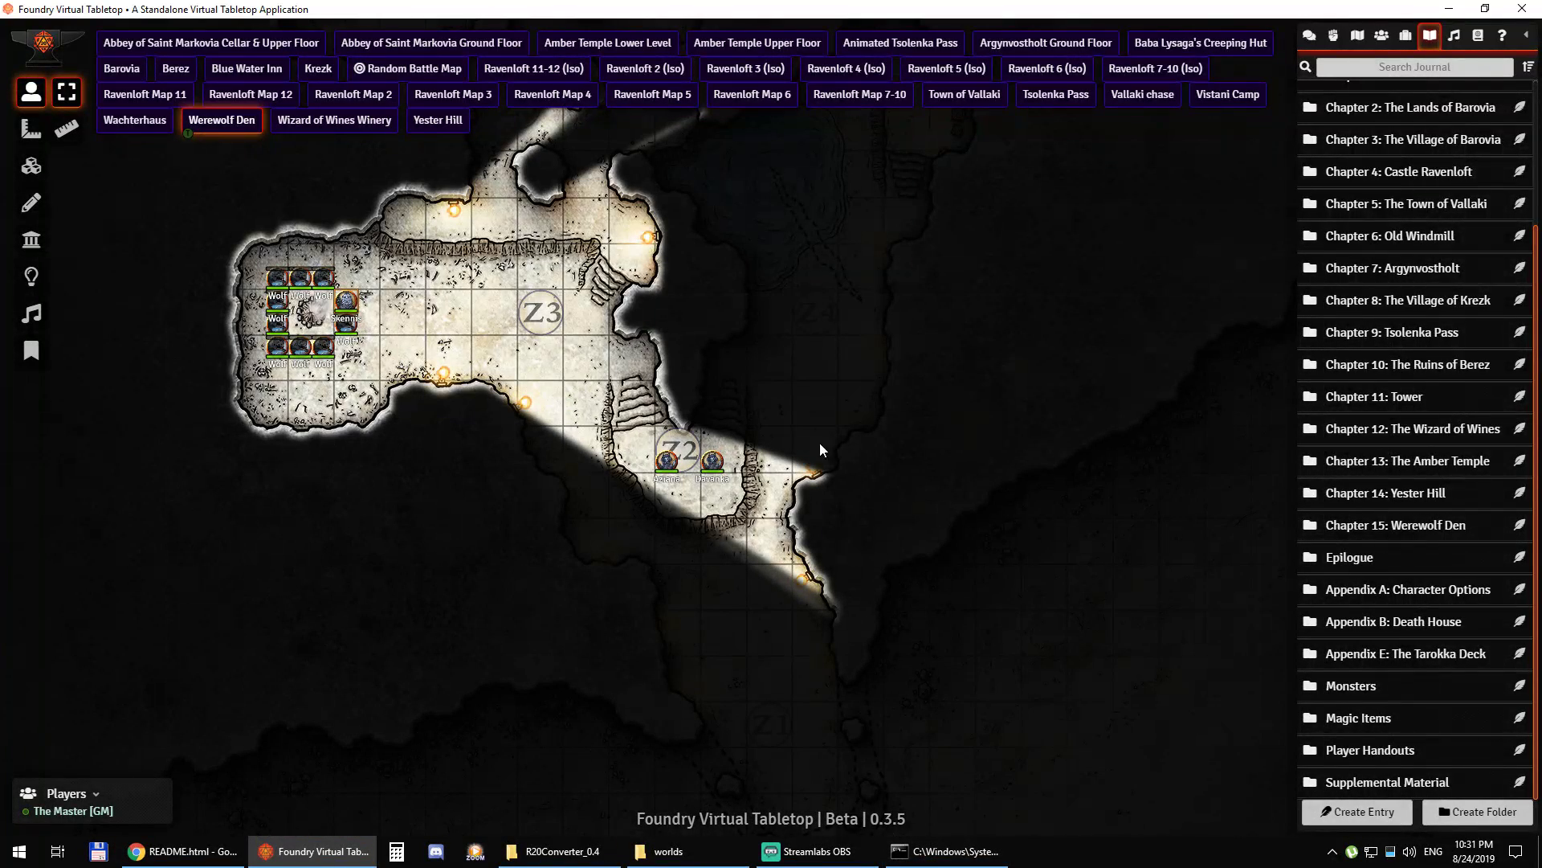
pyautogui.moveTo(473, 306); pyautogui.dragTo(516, 341)
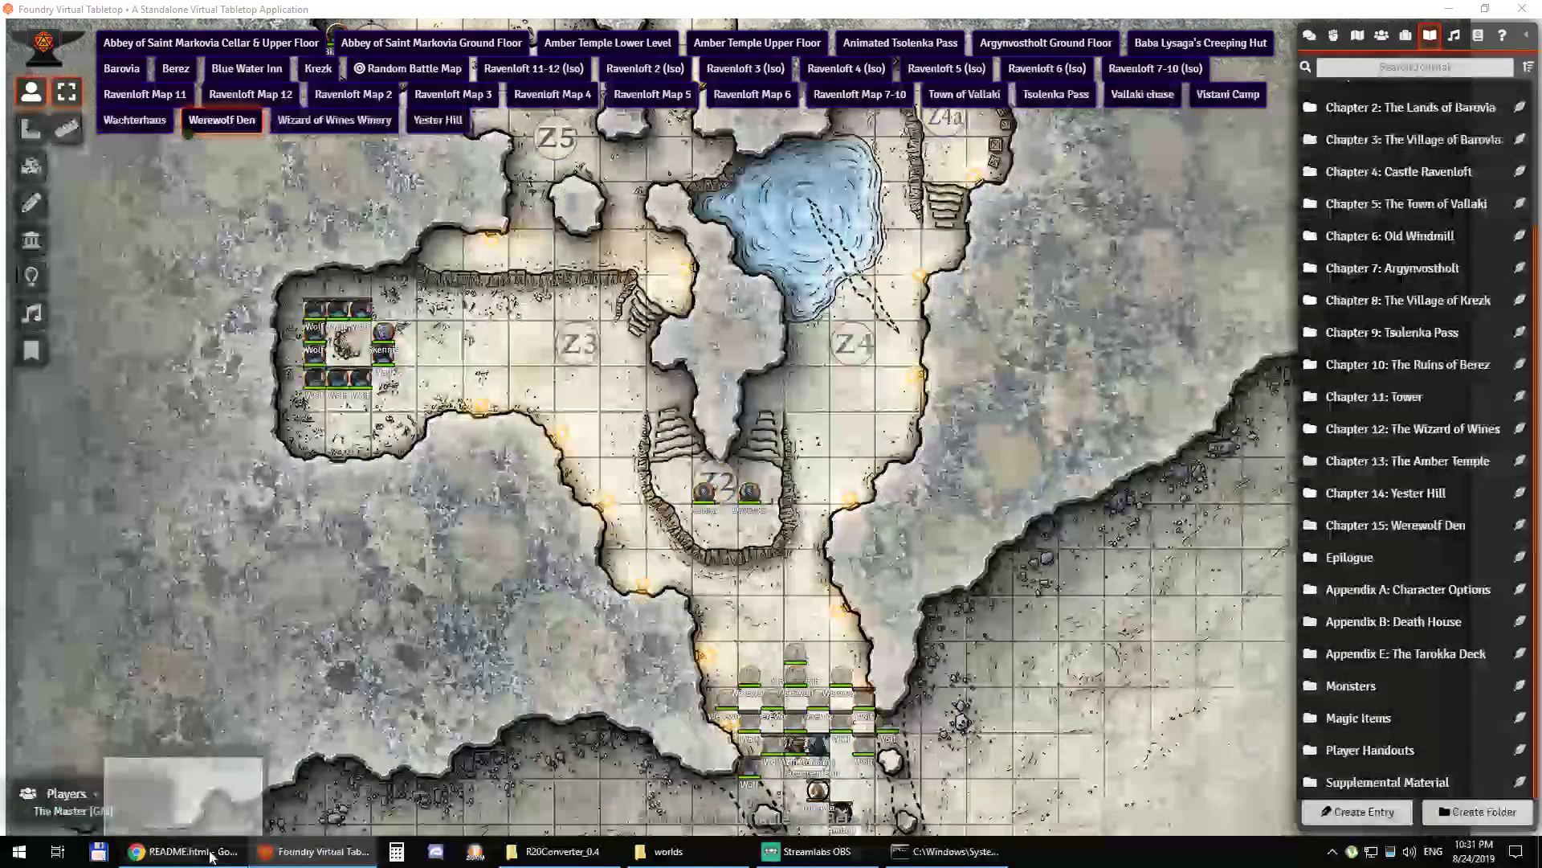
# Step: Switch to the browser's Patreon page for R20Converter and read the project overview and the $5 Experienced Player tier benefits
pyautogui.click(183, 851)
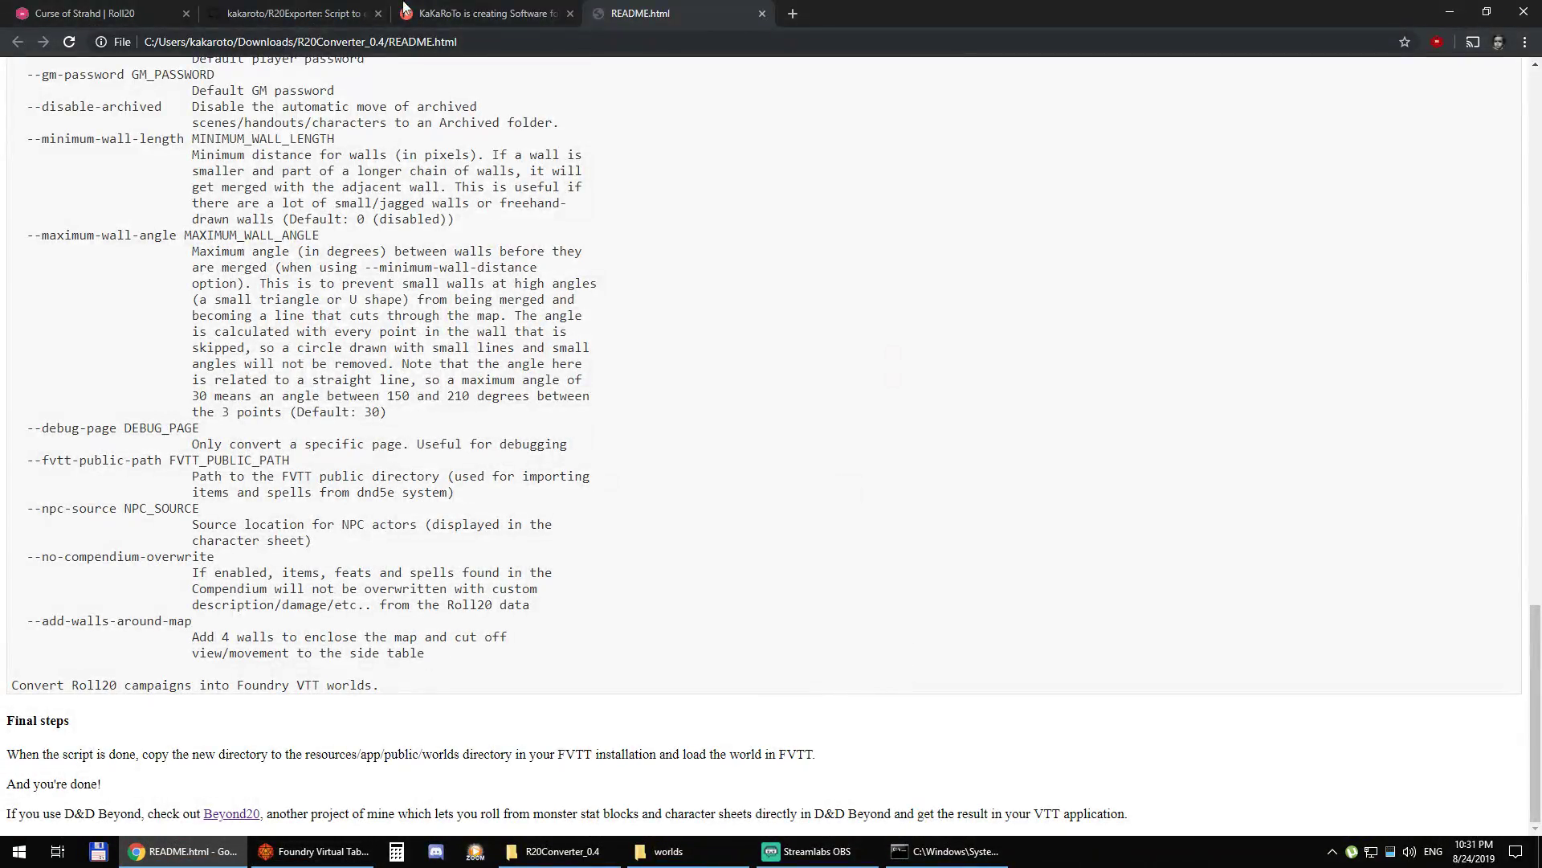
pyautogui.click(472, 12)
pyautogui.scroll(5, 840, 493)
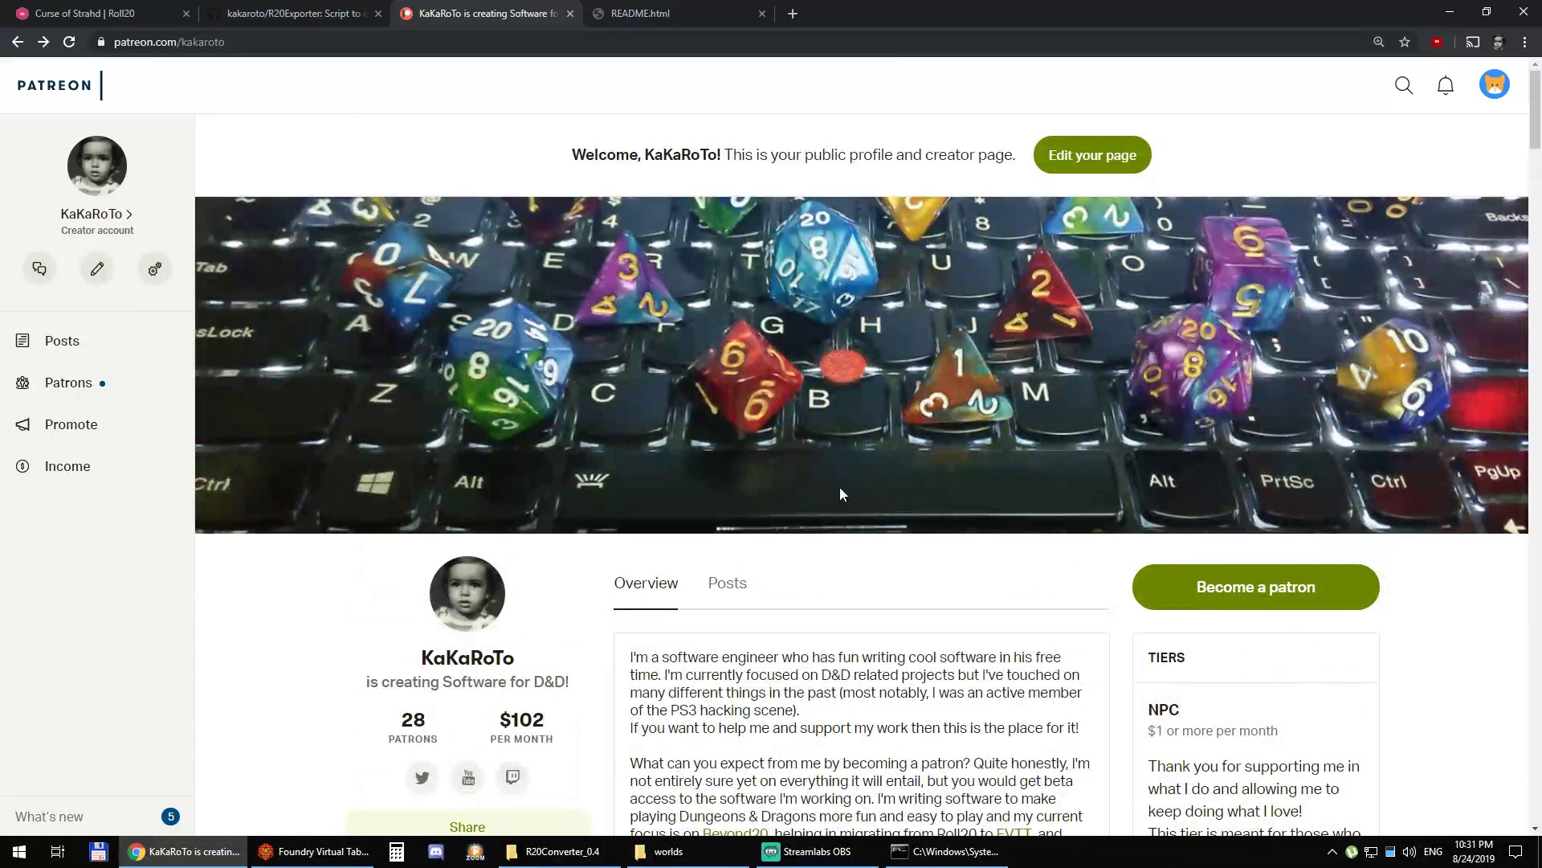
pyautogui.scroll(-6, 841, 565)
pyautogui.scroll(2, 841, 566)
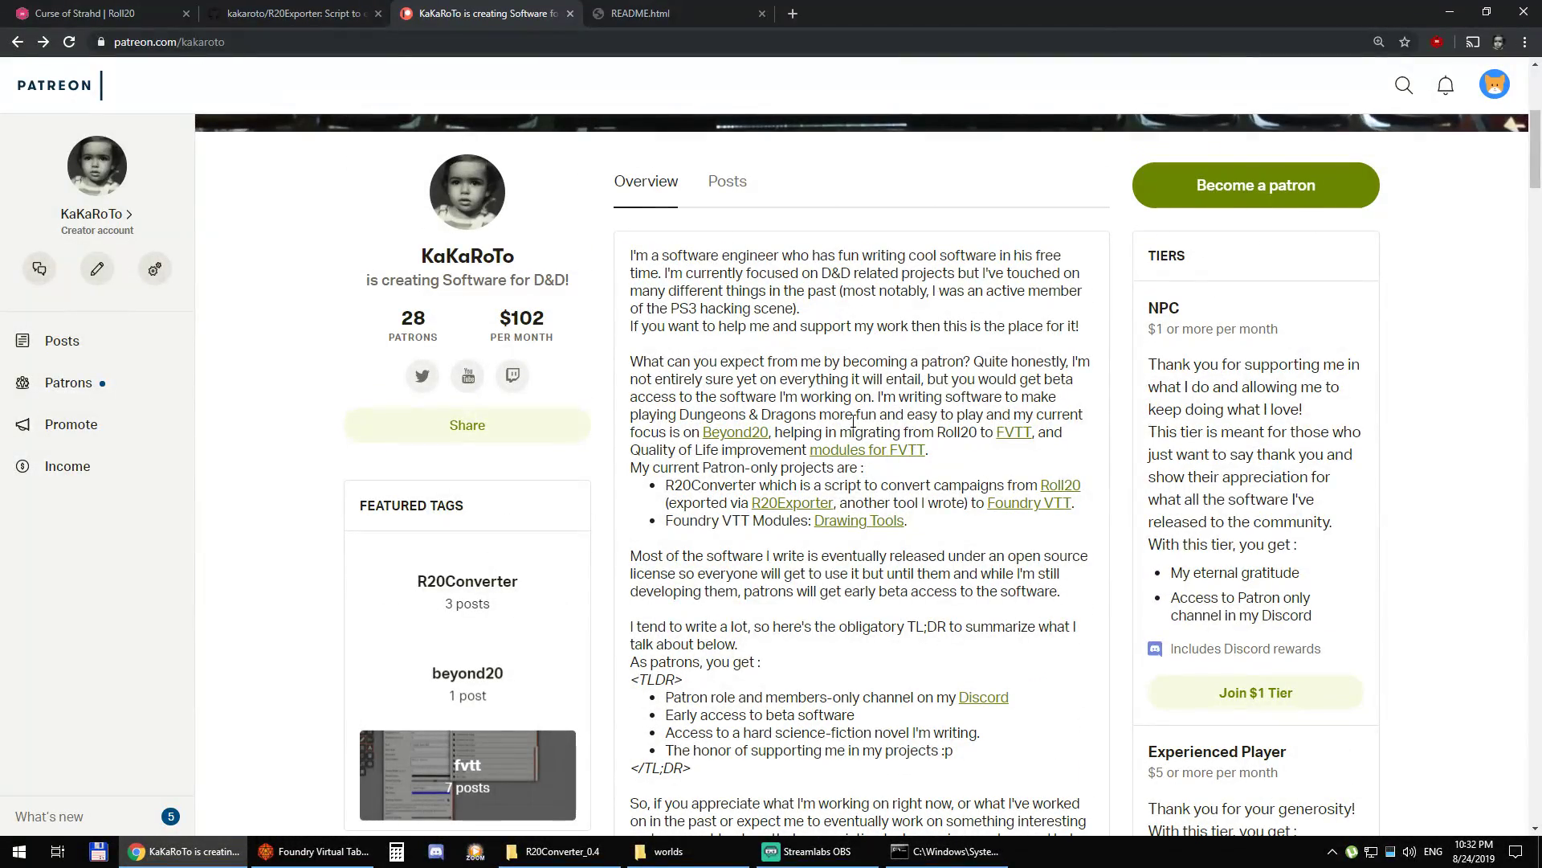
pyautogui.scroll(-3, 1283, 505)
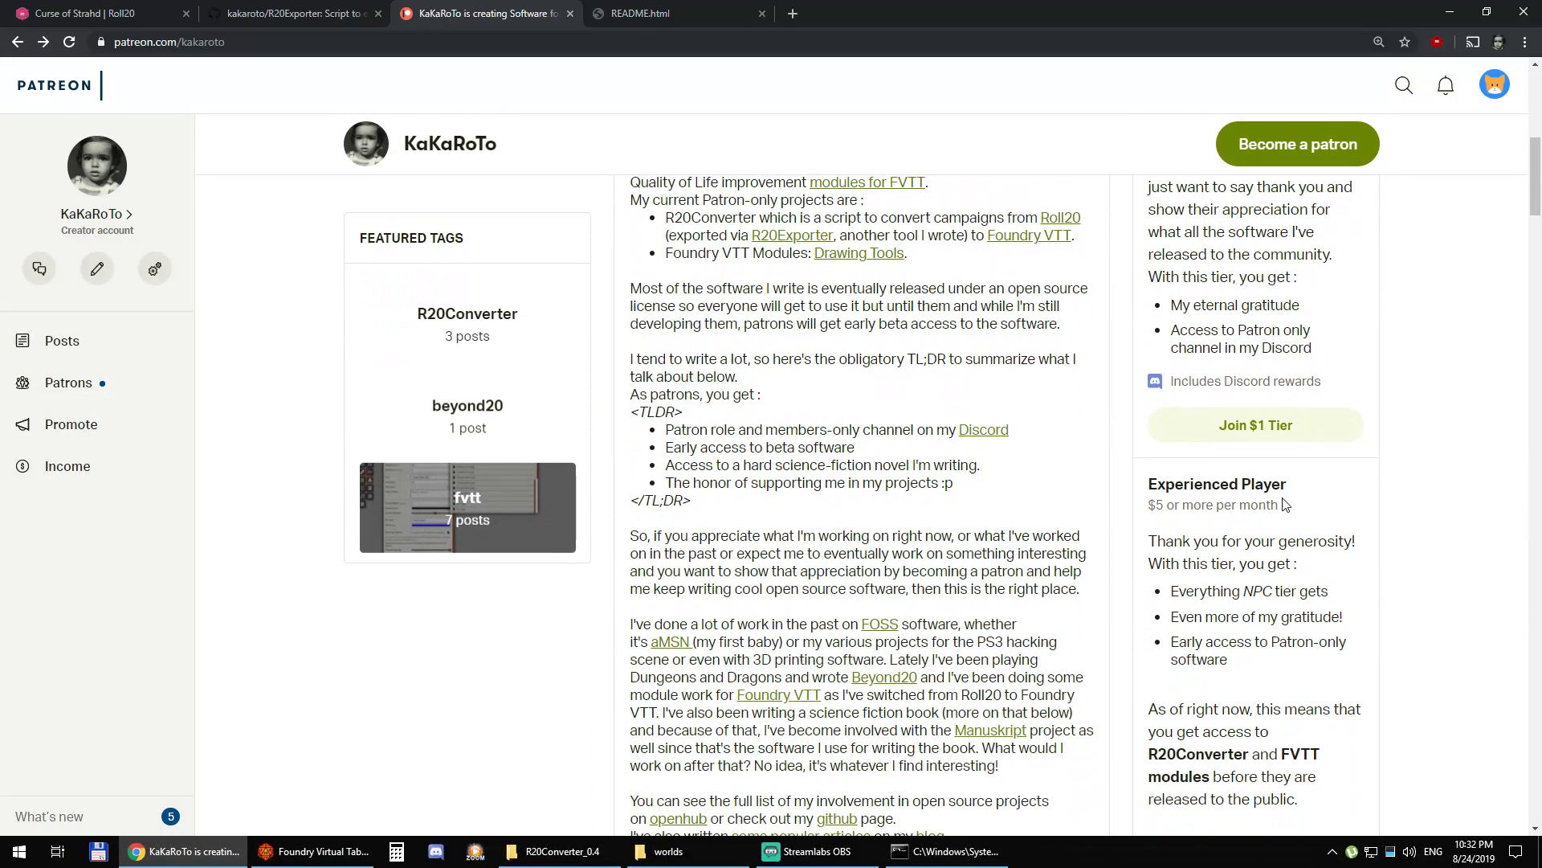
pyautogui.moveTo(1149, 485); pyautogui.dragTo(1315, 508)
pyautogui.click(1315, 508)
pyautogui.scroll(-2, 1310, 518)
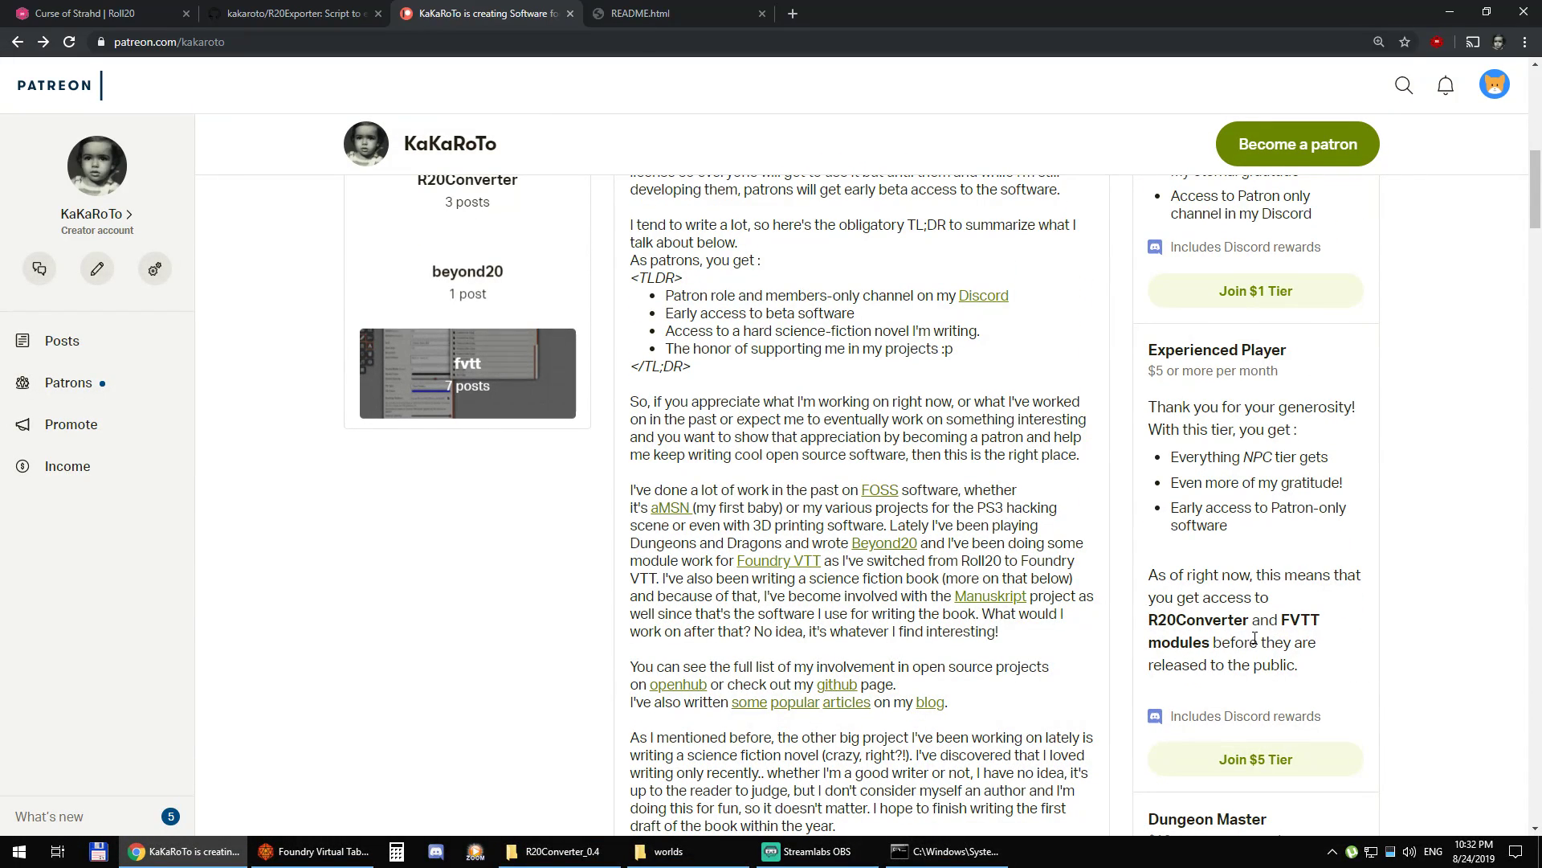
pyautogui.scroll(3, 1237, 636)
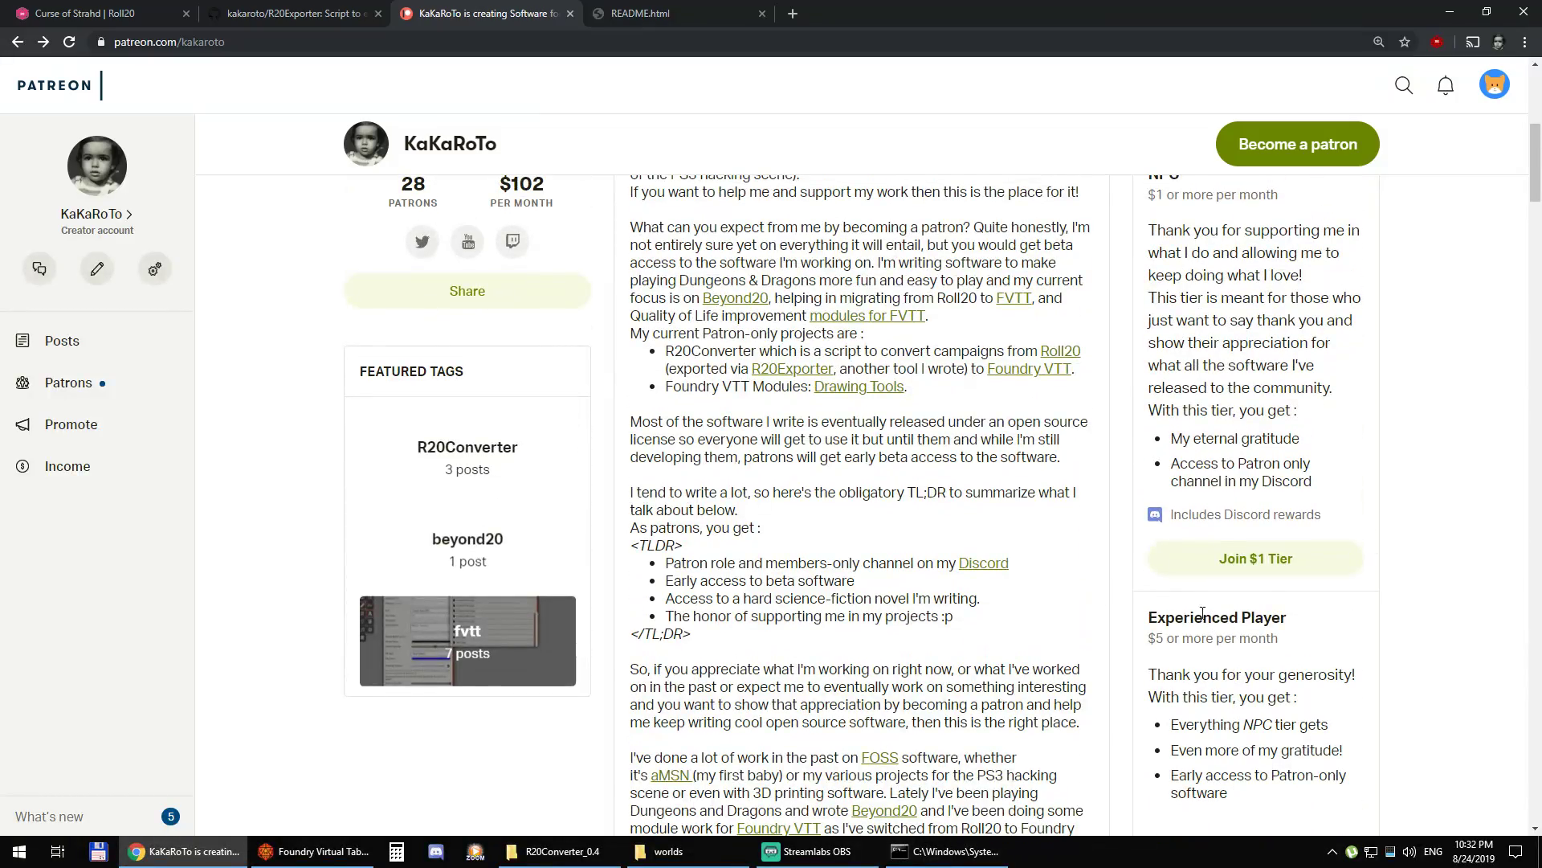
# Step: Glance at the recalled converter command in the command prompt and return to the Werewolf Den map in Foundry
pyautogui.click(903, 857)
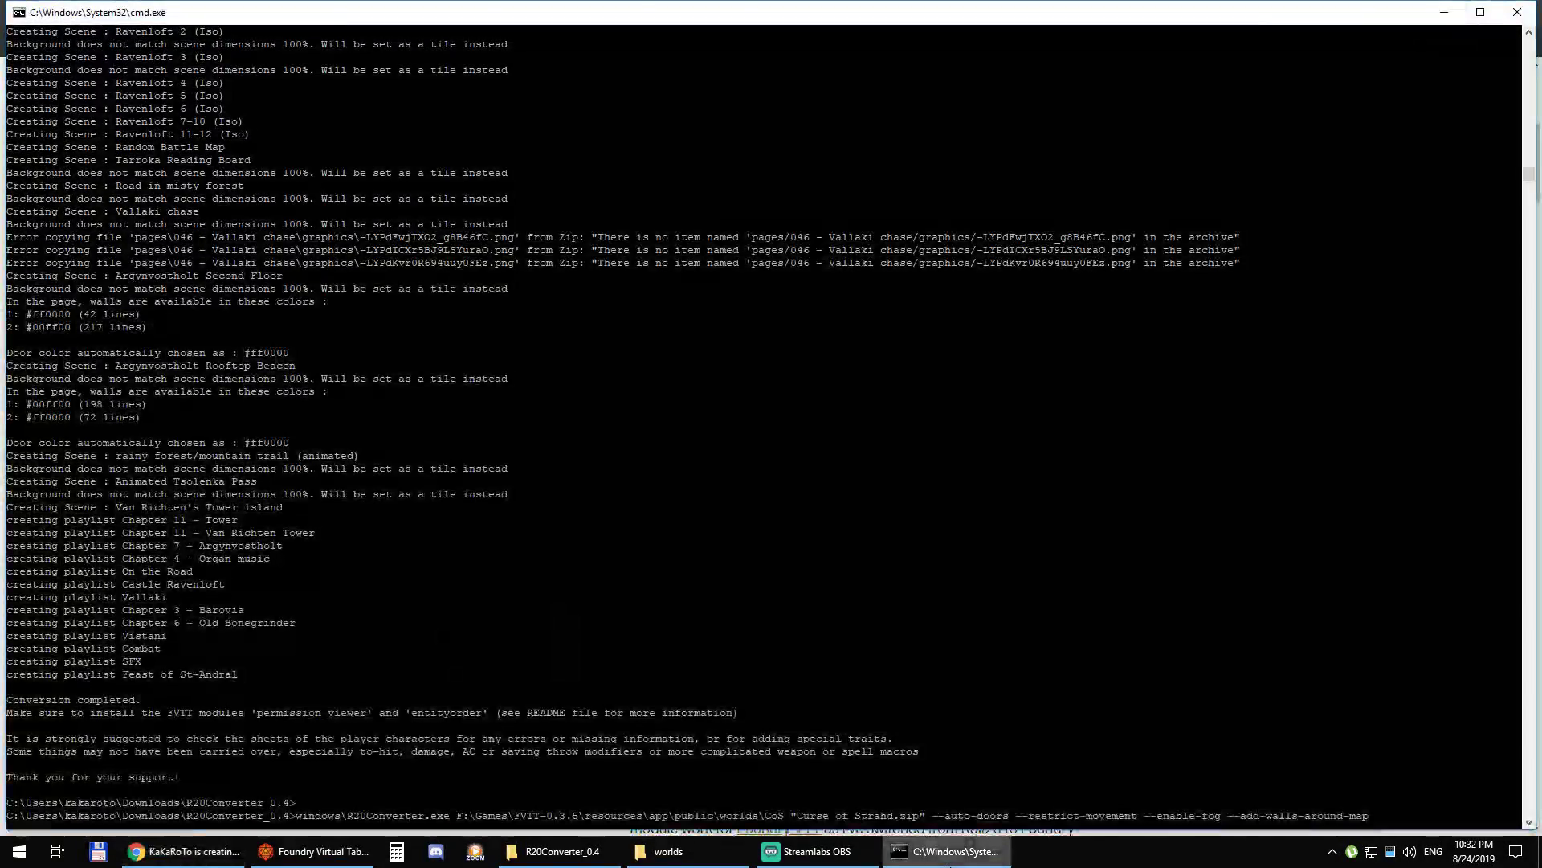
pyautogui.click(903, 856)
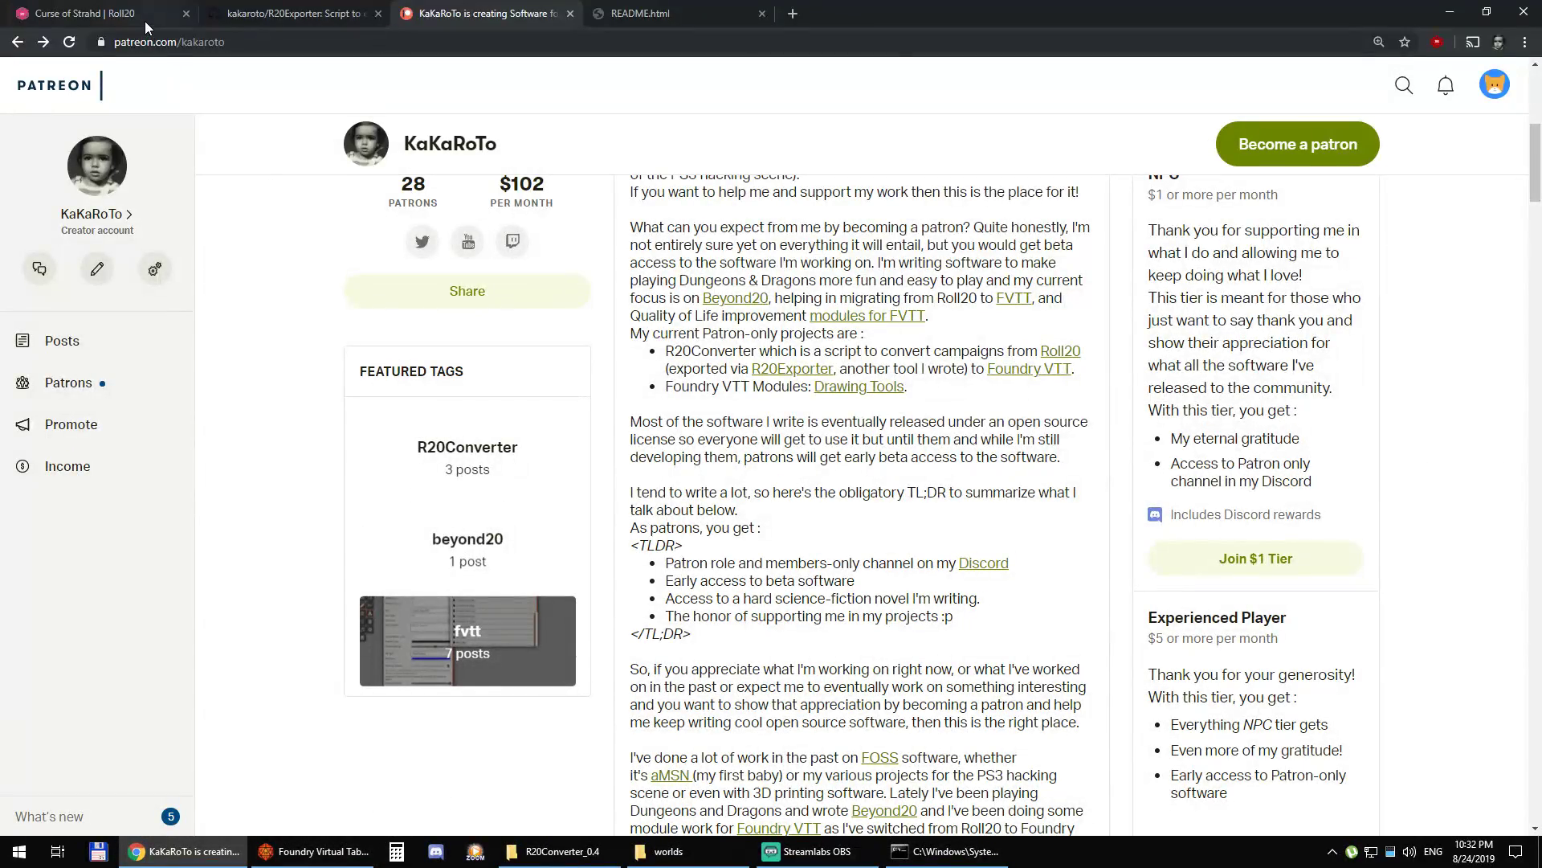
pyautogui.moveTo(564, 853)
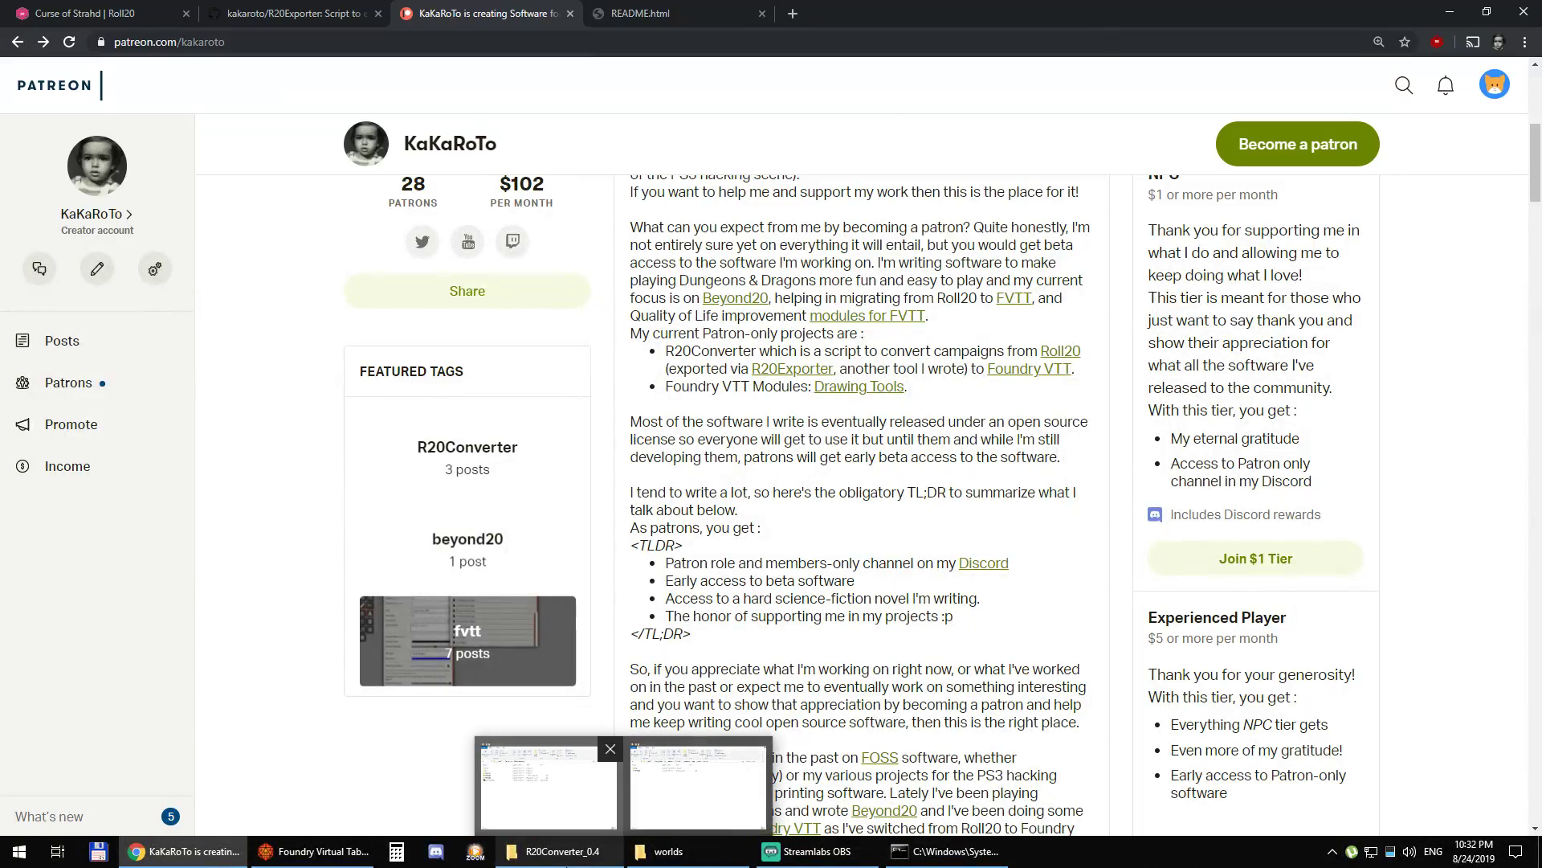
pyautogui.click(313, 850)
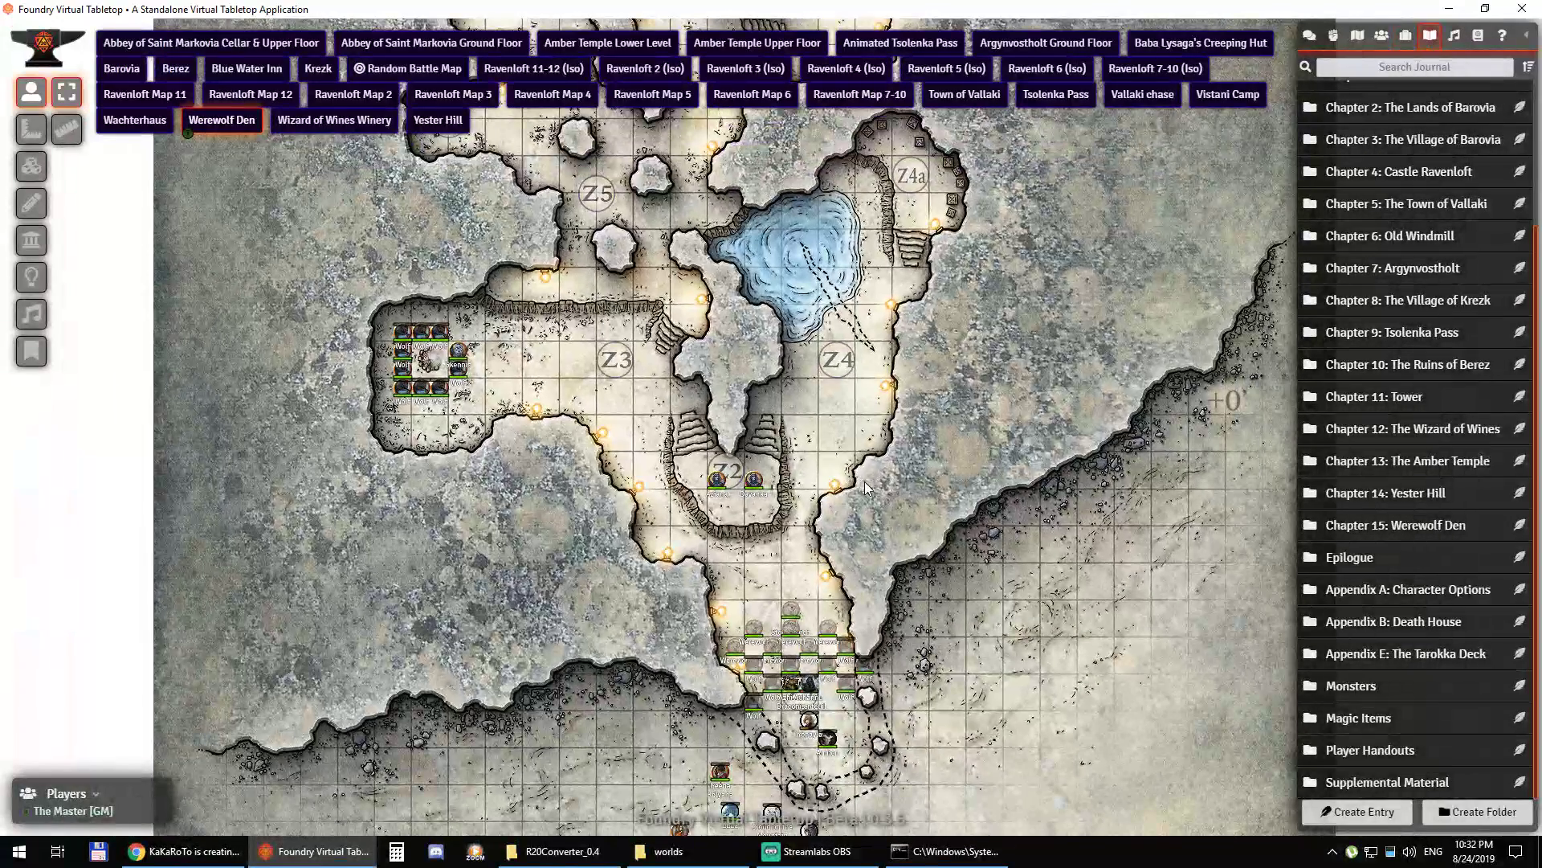
pyautogui.moveTo(971, 346); pyautogui.dragTo(927, 397)
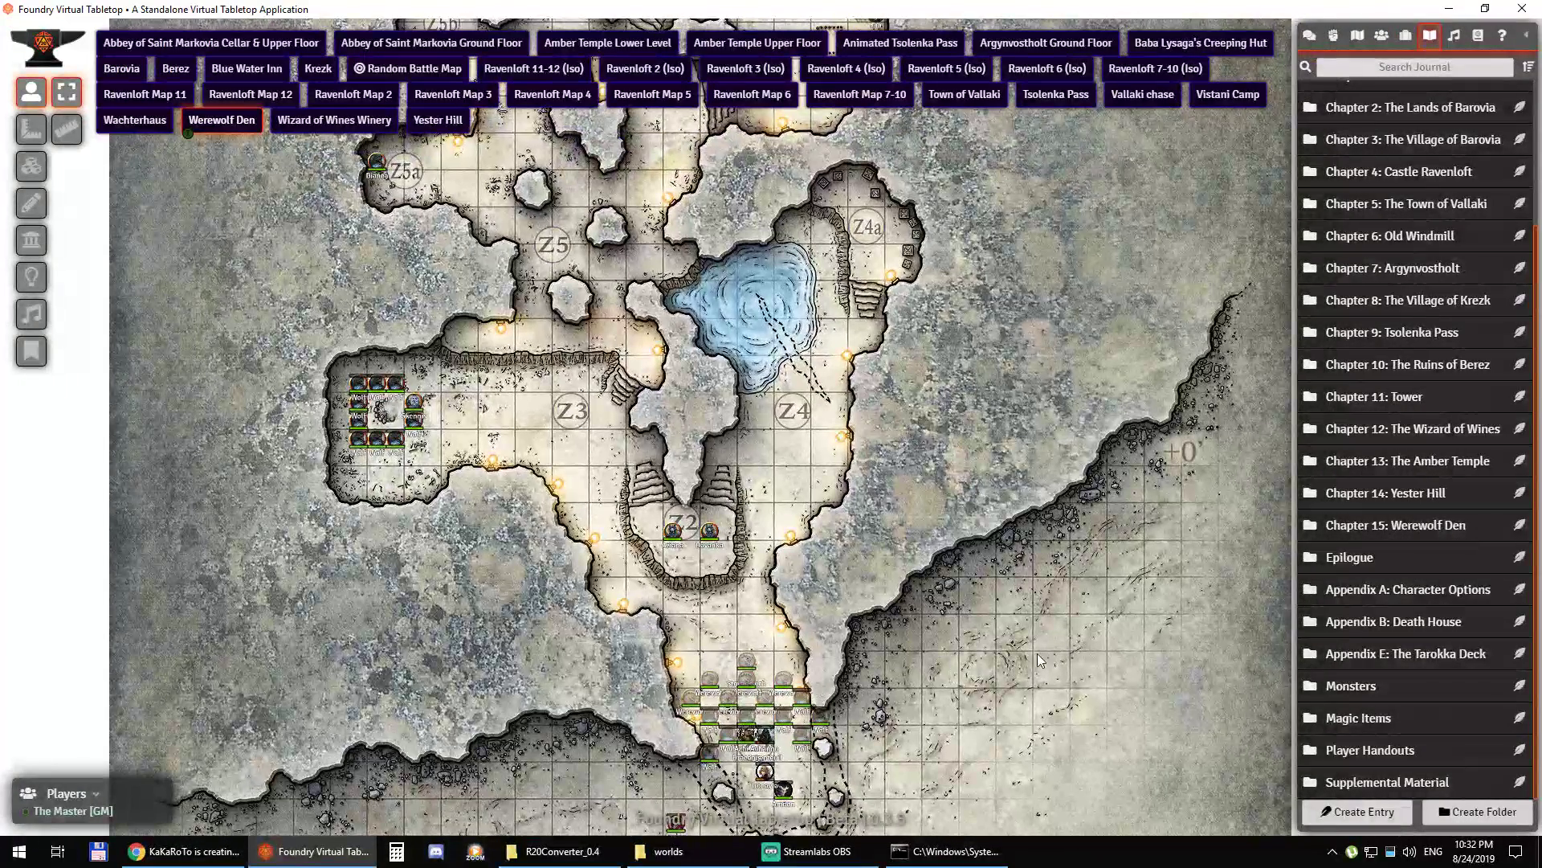